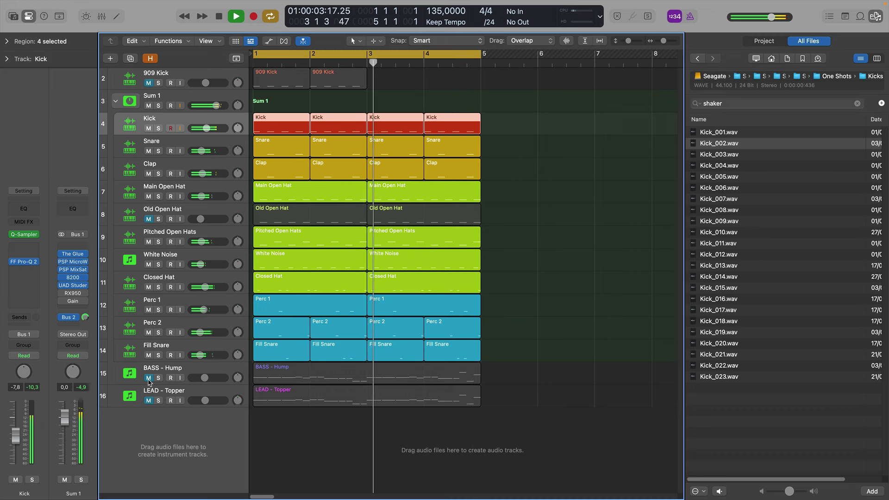
Unmute the BASS - Hump and LEAD - Topper tracks, play the beat with them, then stop
{"action": "left_click_drag", "start_coordinate": [148, 378], "coordinate": [153, 401]}
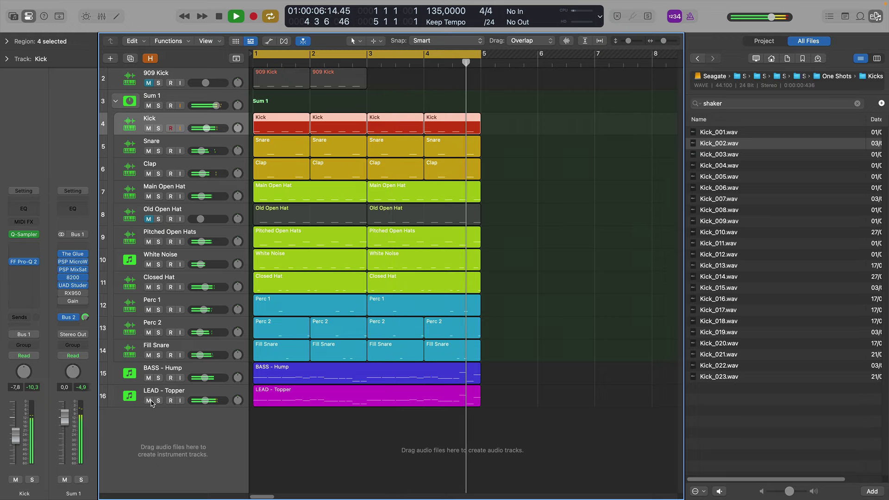
{"action": "key", "text": "space"}
Re-mute the bass and lead tracks, solo the Kick regions and audition the kick alone
{"action": "left_click_drag", "start_coordinate": [148, 401], "coordinate": [148, 378]}
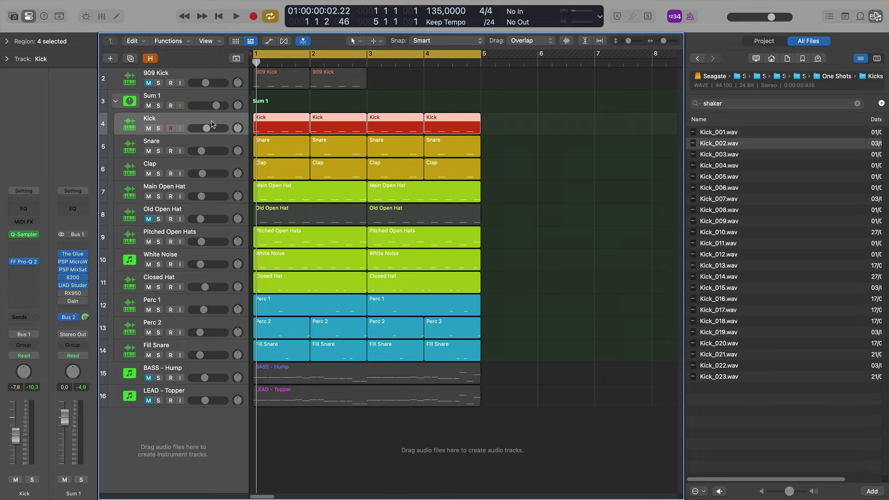
{"action": "key", "text": "ctrl+s"}
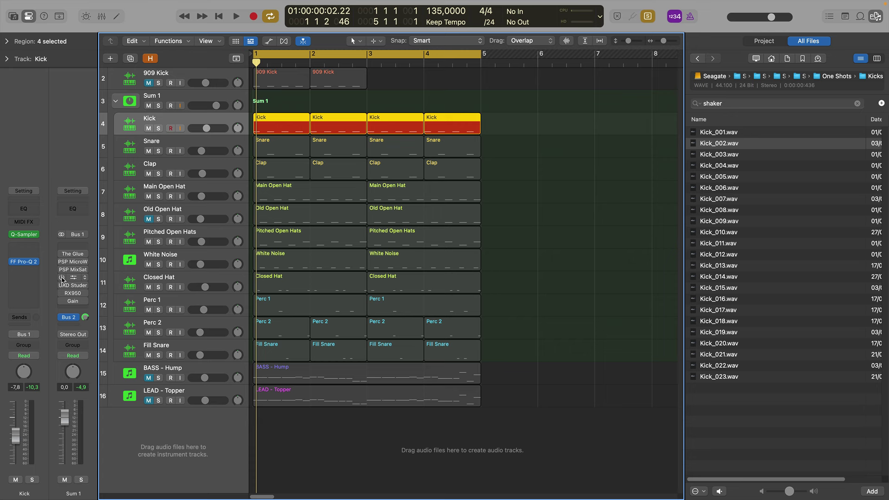
{"action": "key", "text": "space"}
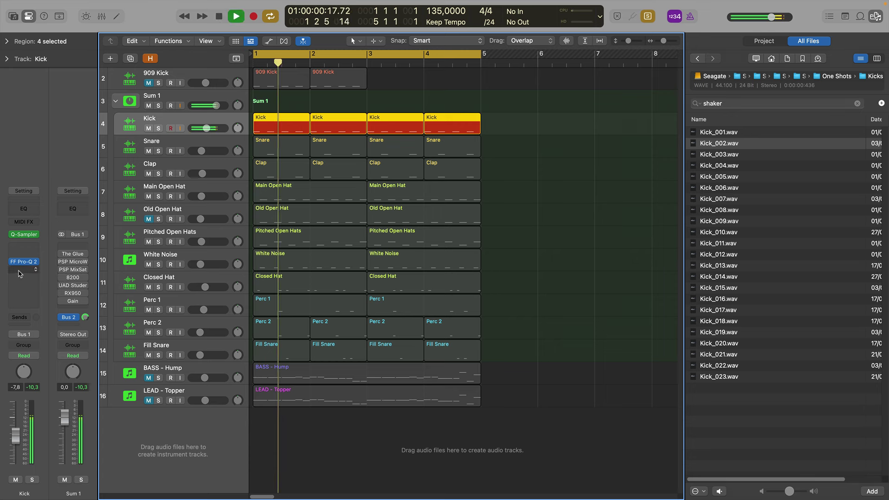
{"action": "key", "text": "space"}
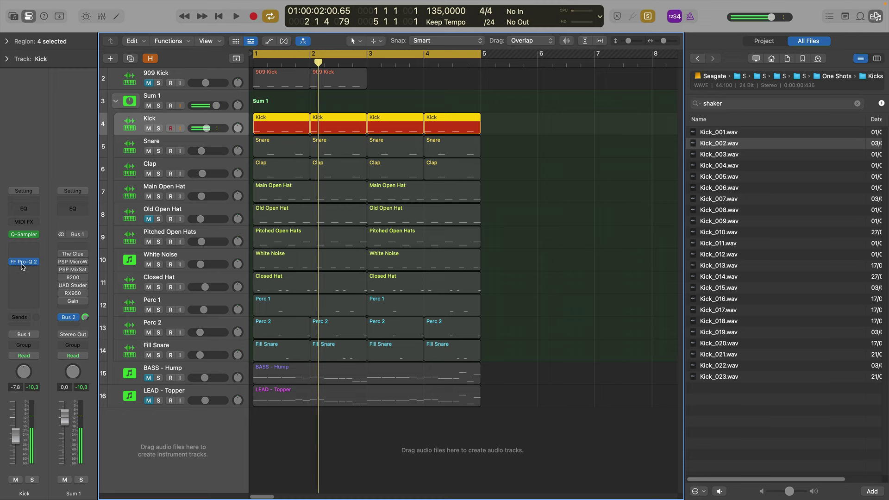
Bypass the Kick's FF Pro-Q 2 EQ and audition the kick without it
{"action": "left_click", "coordinate": [21, 264]}
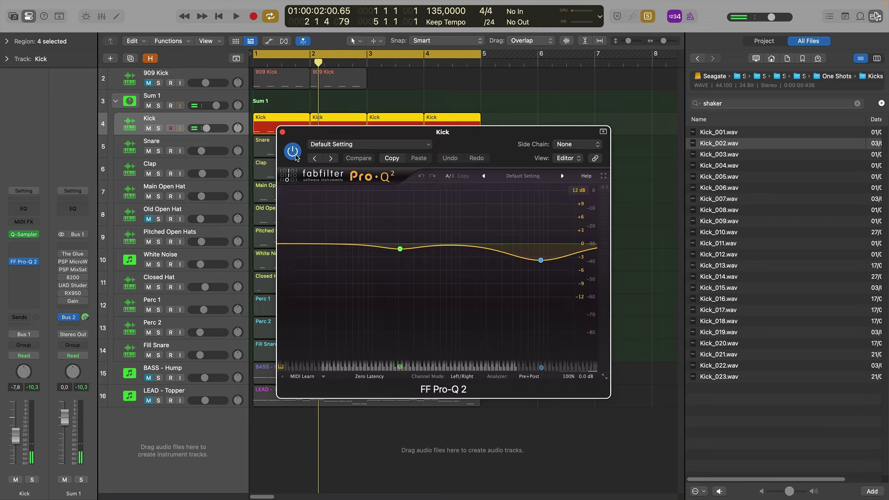
{"action": "left_click", "coordinate": [294, 155]}
{"action": "key", "text": "space"}
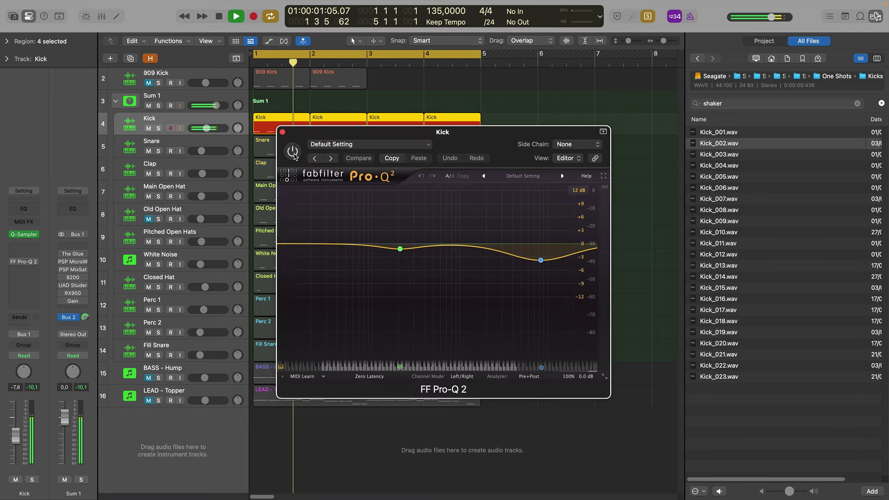
{"action": "key", "text": "space"}
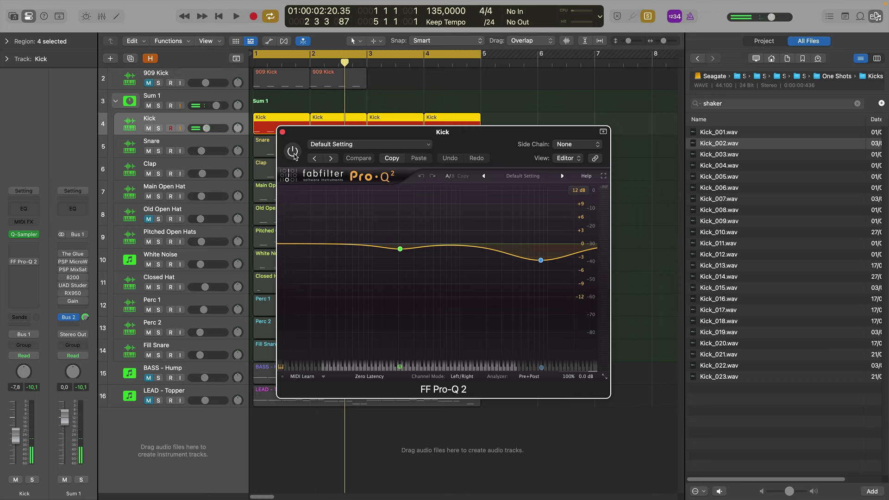
{"action": "key", "text": "space"}
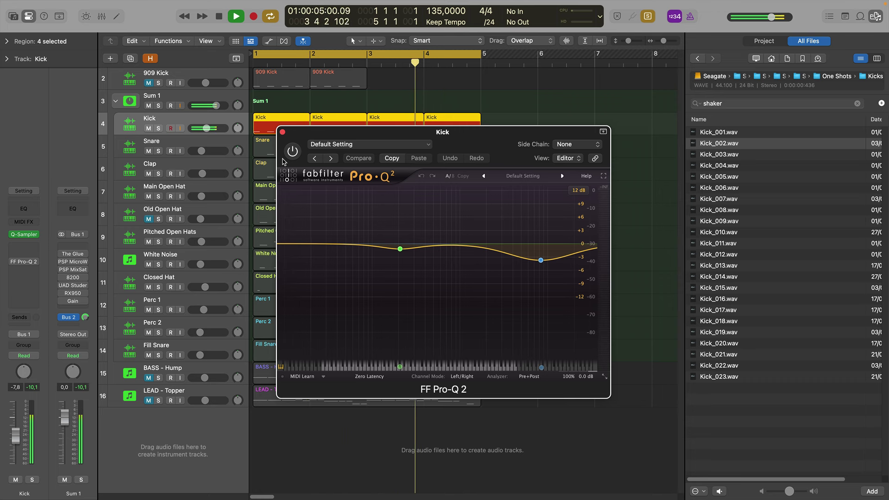
{"action": "key", "text": "space"}
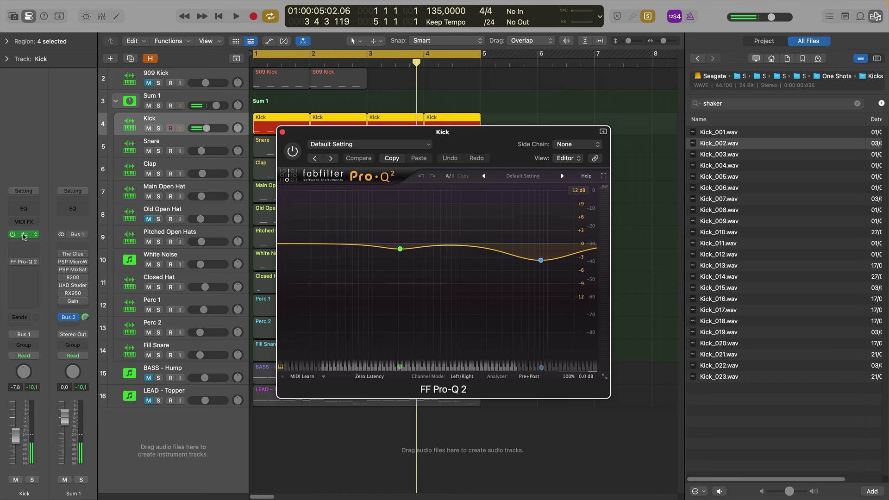
Look at the Kick's Quick Sampler, then close both the sampler and EQ windows
{"action": "left_click", "coordinate": [25, 236]}
{"action": "left_click_drag", "start_coordinate": [378, 146], "coordinate": [453, 169]}
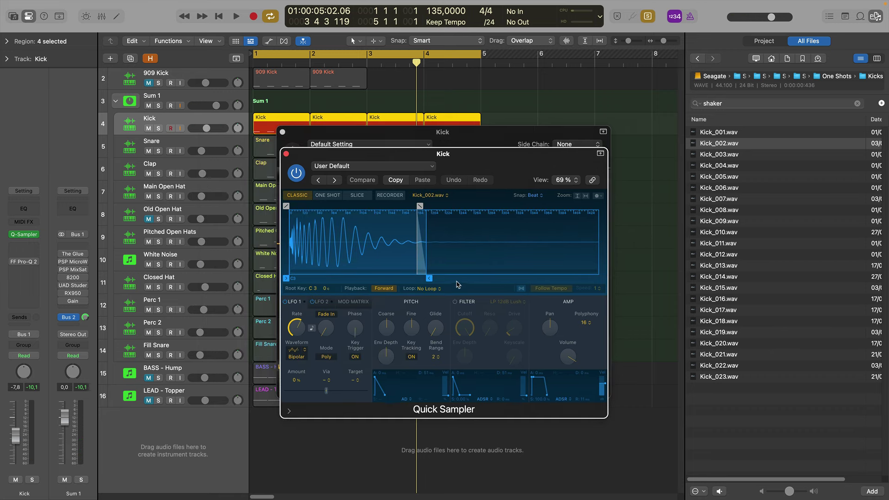
{"action": "left_click", "coordinate": [282, 133]}
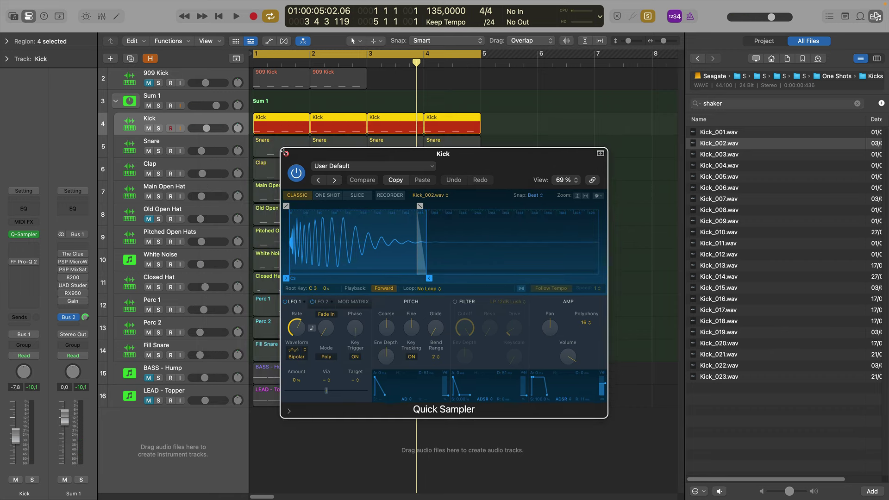
{"action": "left_click", "coordinate": [286, 154]}
Bounce the Kick regions in place to a new Kick_bip audio track
{"action": "right_click", "coordinate": [279, 121]}
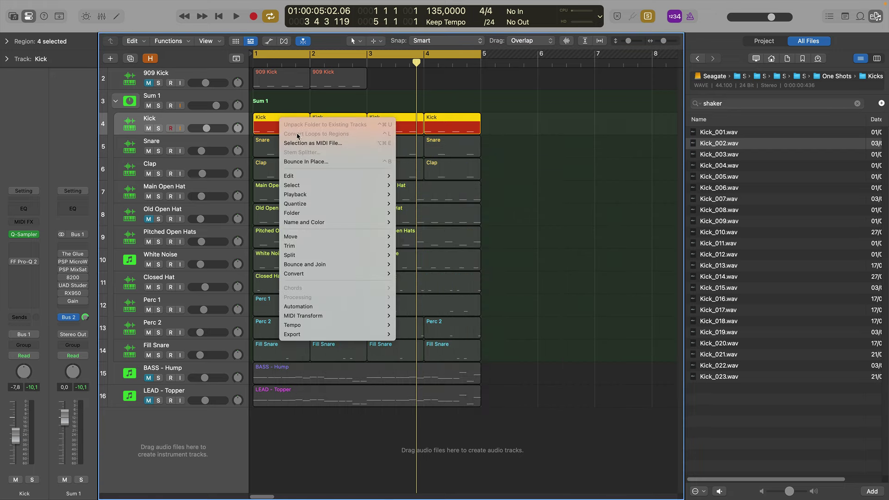
{"action": "left_click", "coordinate": [293, 164]}
{"action": "key", "text": "Return"}
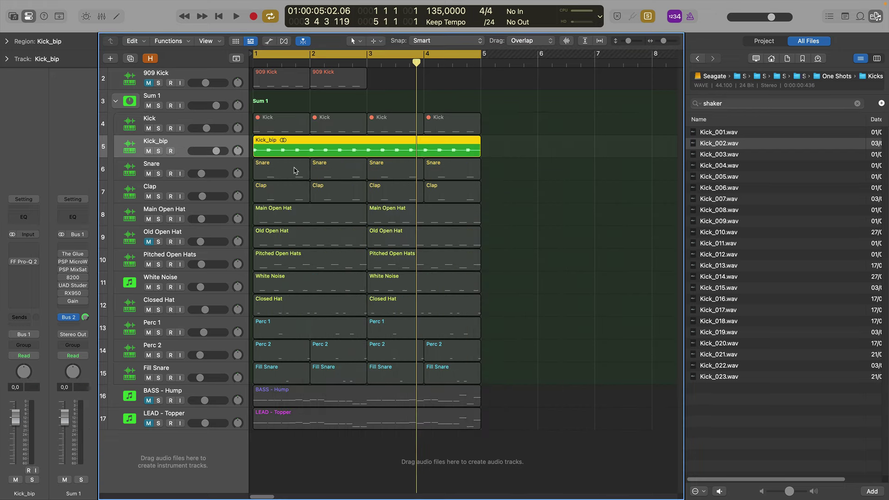
{"action": "scroll", "coordinate": [295, 170], "scroll_direction": "up", "scroll_amount": 6}
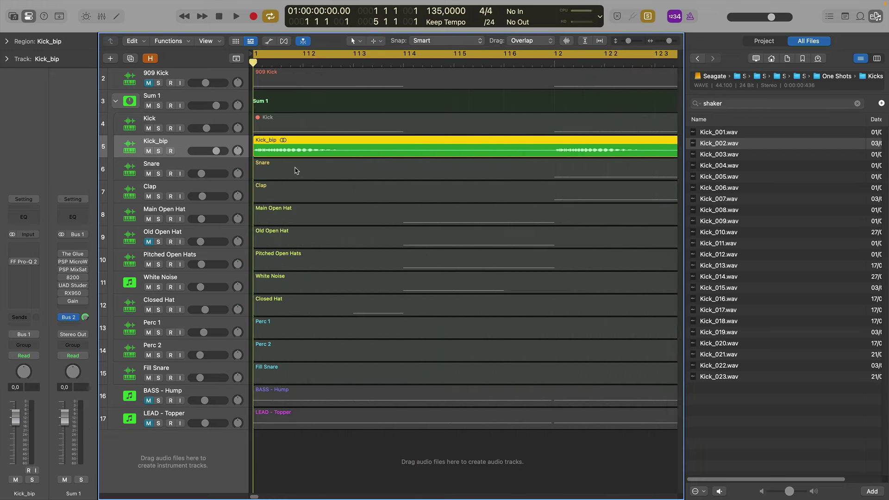
{"action": "scroll", "coordinate": [295, 171], "scroll_direction": "down", "scroll_amount": 2}
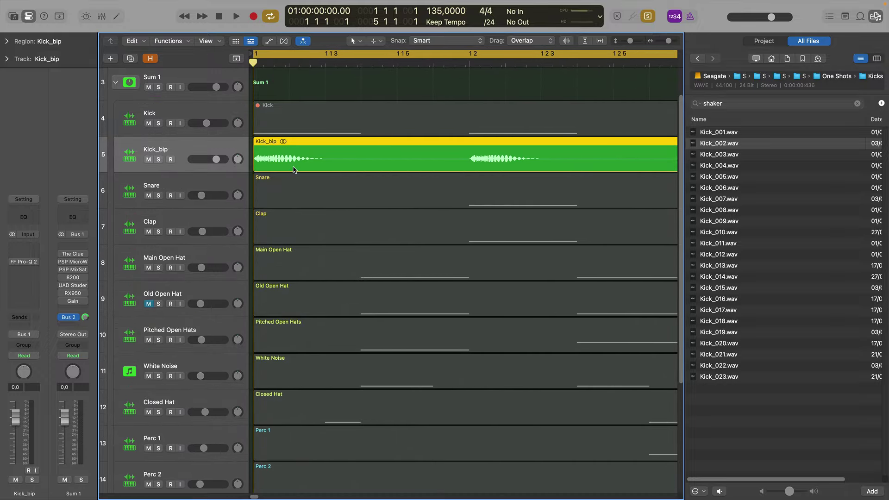
{"action": "scroll", "coordinate": [350, 151], "scroll_direction": "down", "scroll_amount": 2}
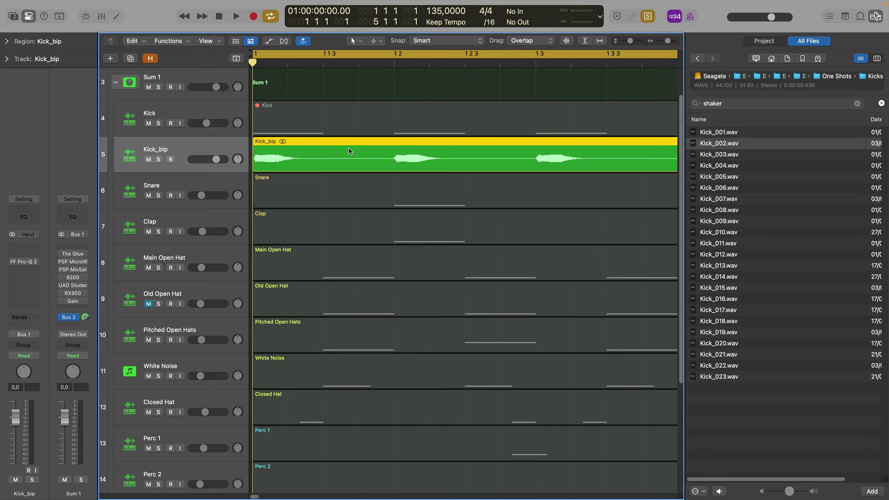
{"action": "scroll", "coordinate": [350, 152], "scroll_direction": "down", "scroll_amount": 4}
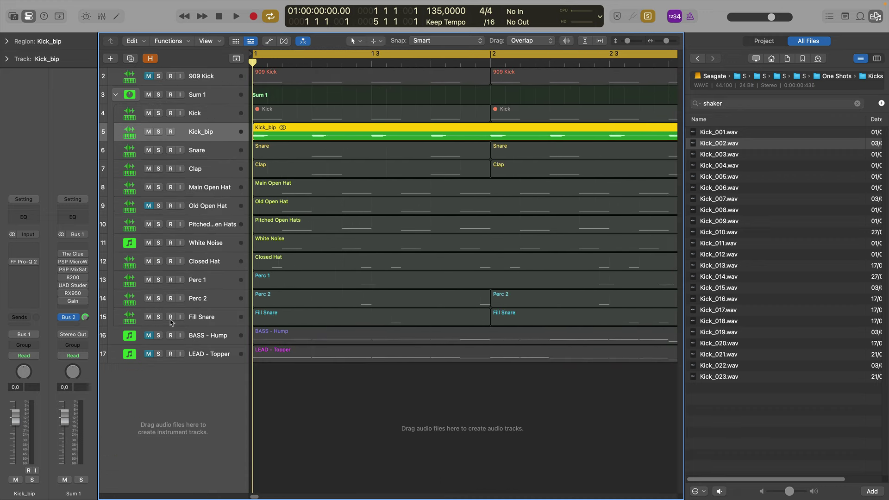
Play Kick_bip with the BASS - Hump region, then delete both regions and the Kick_bip track
{"action": "left_click", "coordinate": [268, 341], "text": "shift"}
{"action": "key", "text": "space"}
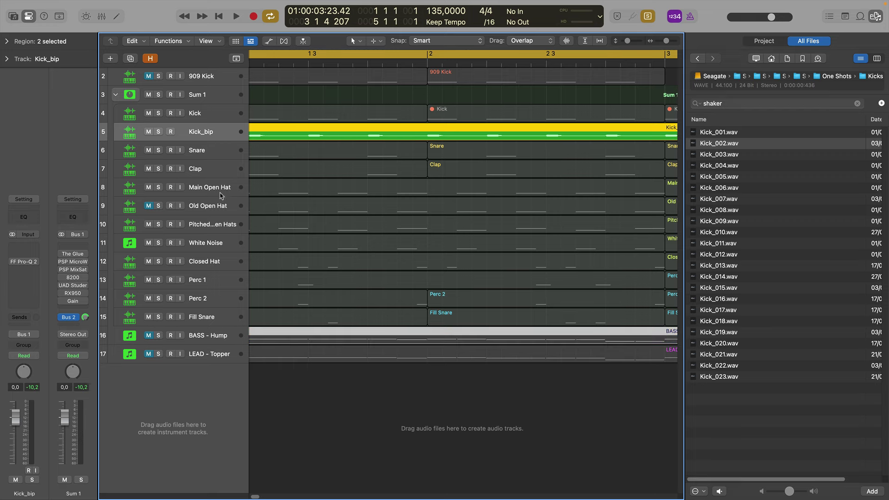
{"action": "key", "text": "BackSpace"}
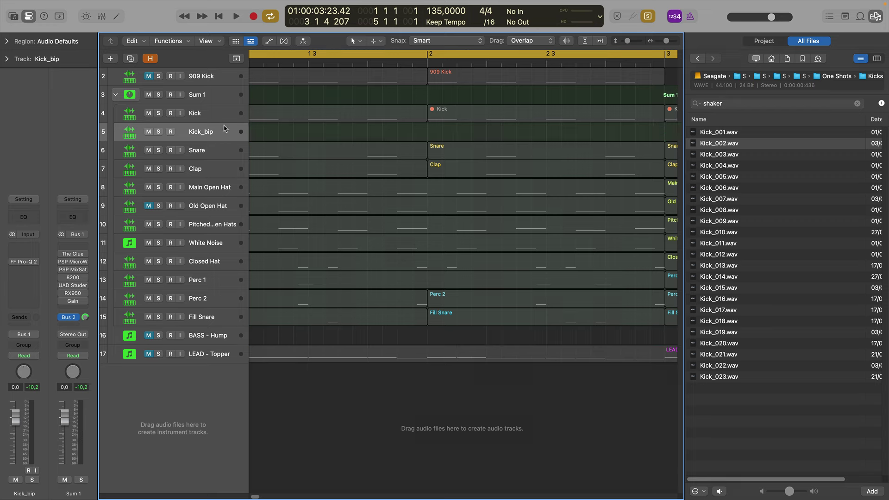
{"action": "key", "text": "super+BackSpace"}
{"action": "left_click", "coordinate": [213, 118]}
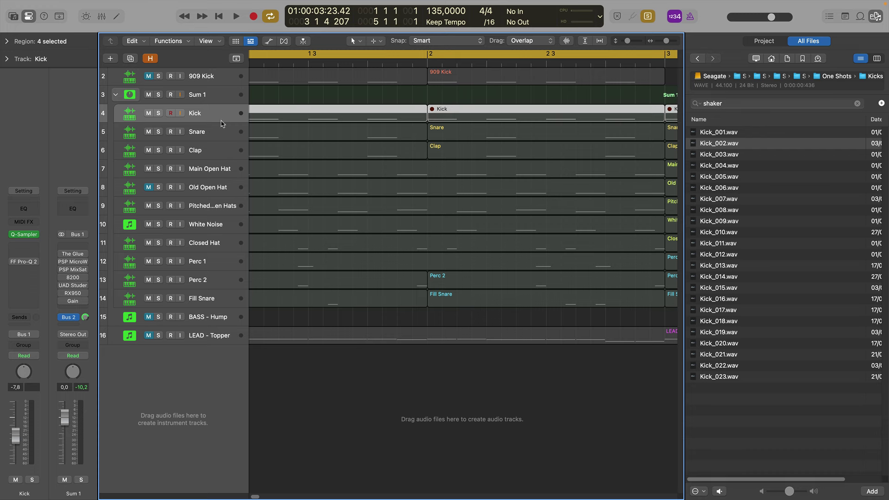
Unmute the original Kick regions, bring up its Quick Sampler and play the beat
{"action": "key", "text": "super+Left"}
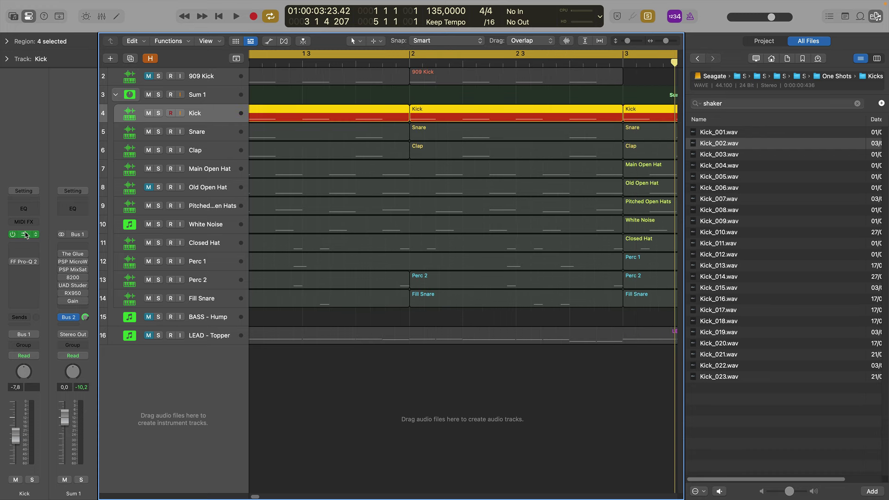
{"action": "left_click", "coordinate": [24, 234]}
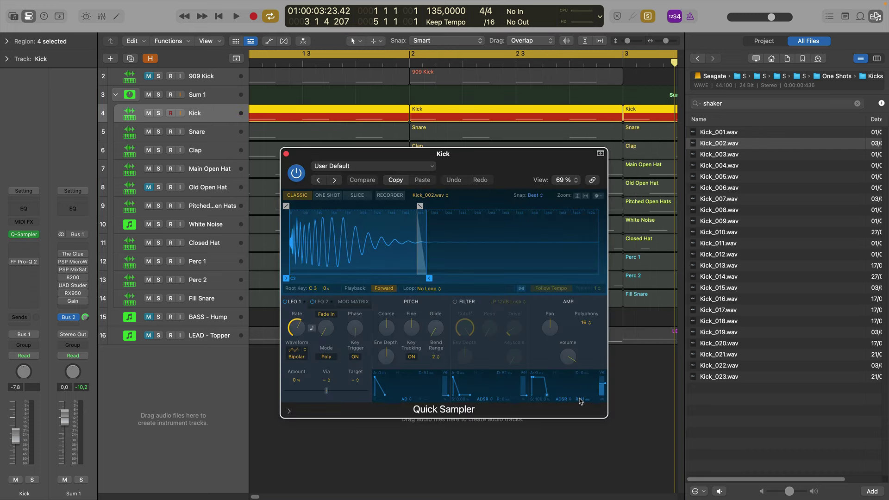
{"action": "key", "text": "space"}
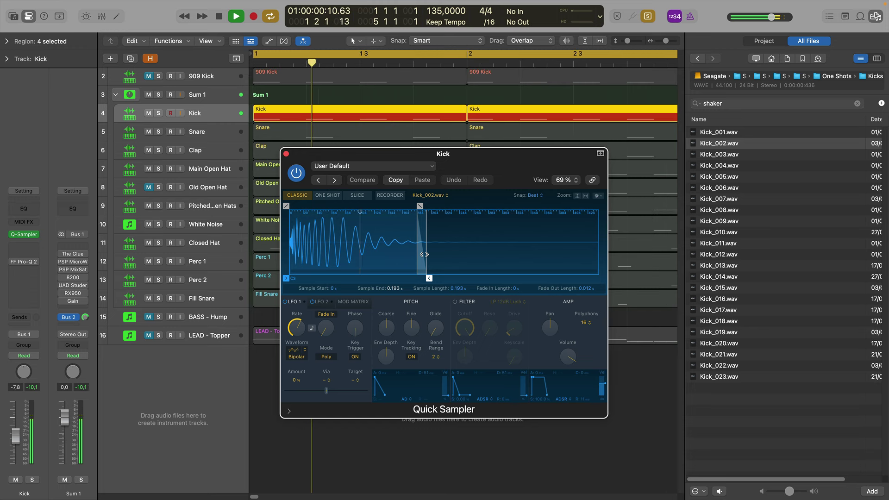
{"action": "key", "text": "space"}
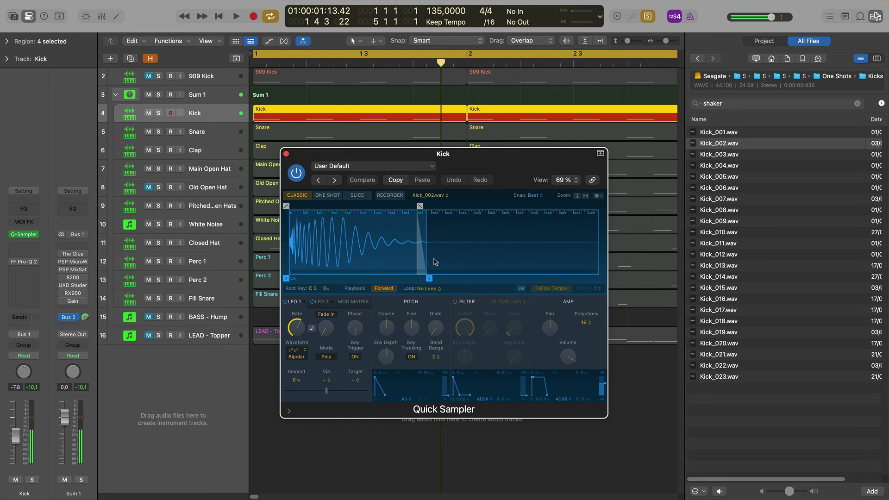
{"action": "key", "text": "space"}
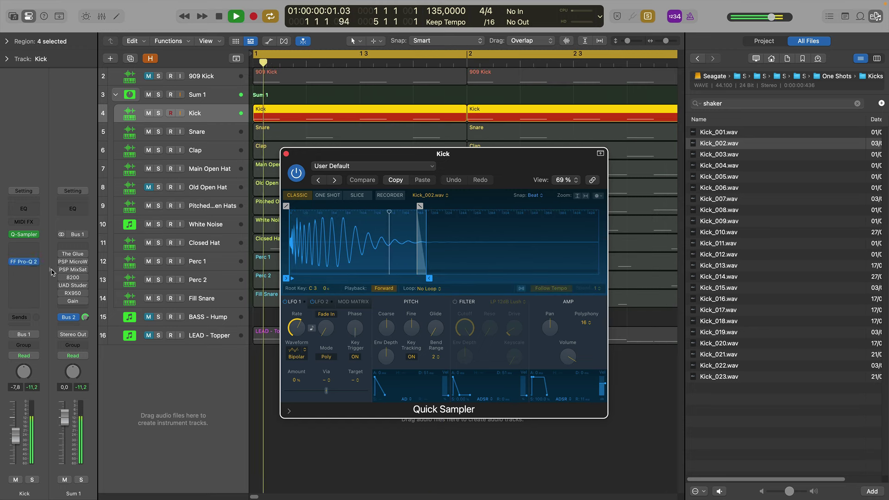
Compare the Kick with FF Pro-Q 2 bypassed and re-enabled, close both windows, select 909 Kick
{"action": "left_click", "coordinate": [25, 262]}
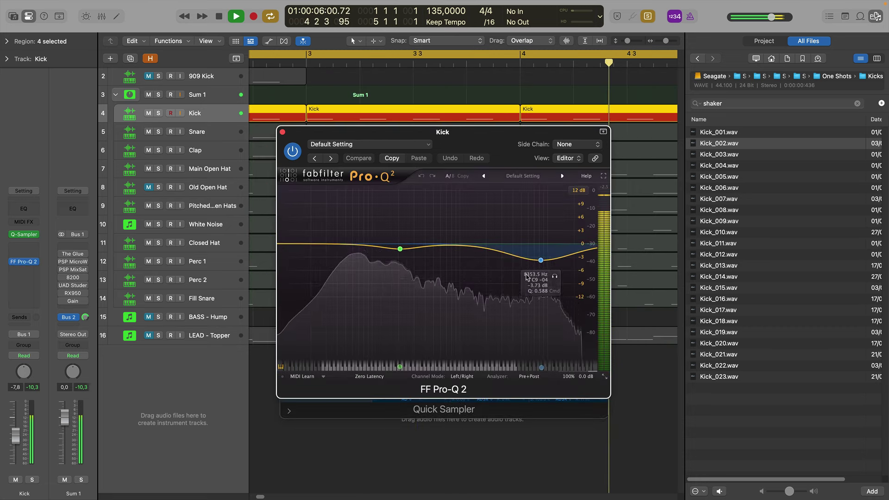
{"action": "left_click", "coordinate": [294, 153]}
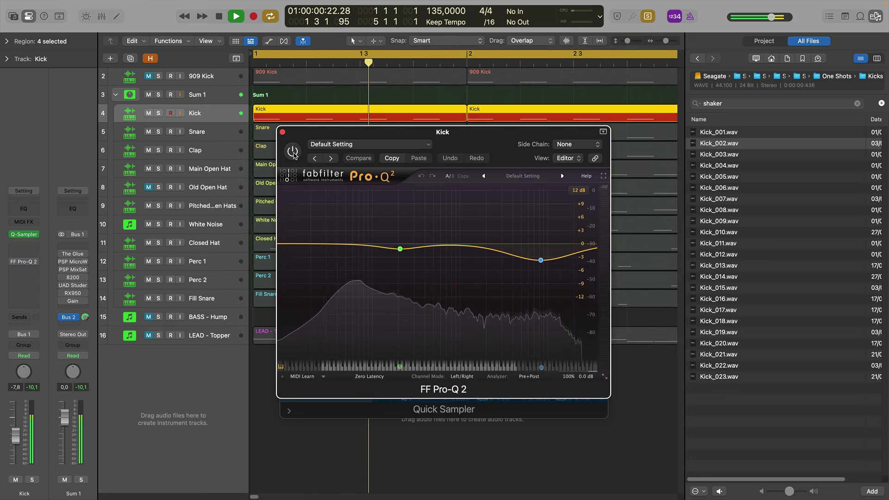
{"action": "left_click", "coordinate": [294, 153]}
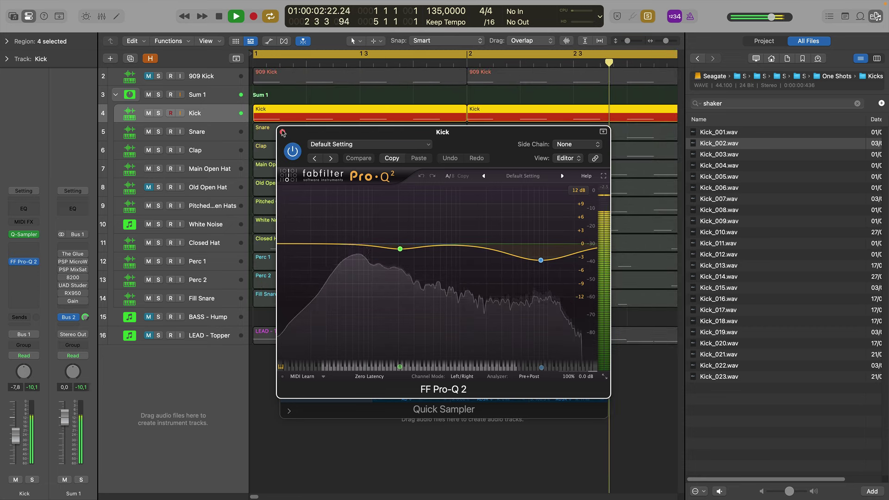
{"action": "key", "text": "space"}
{"action": "left_click", "coordinate": [283, 132]}
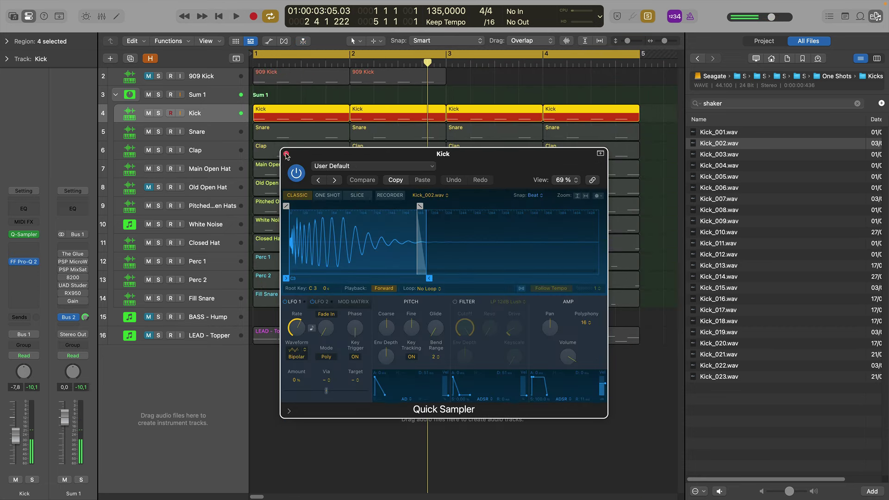
{"action": "left_click", "coordinate": [286, 153]}
{"action": "left_click", "coordinate": [200, 82]}
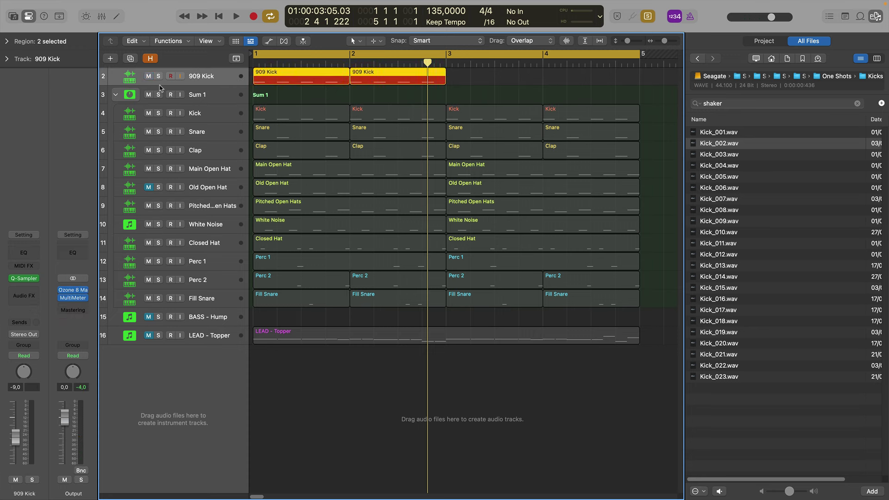
{"action": "key", "text": "space"}
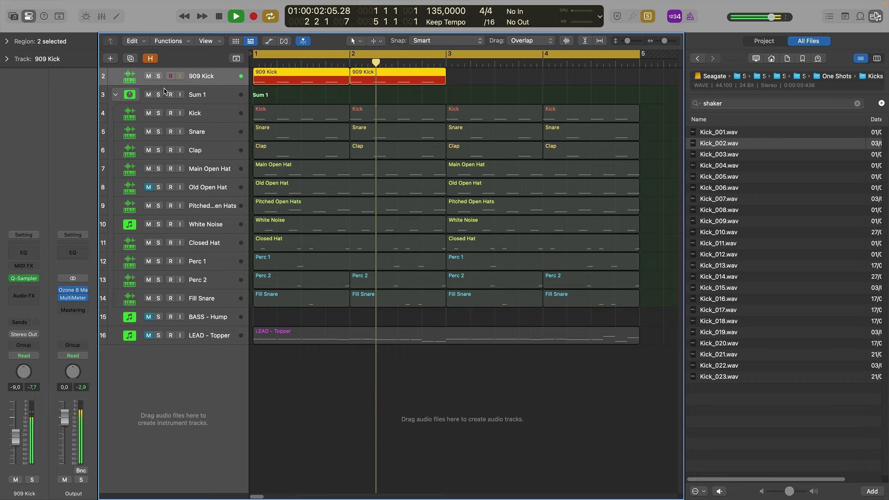
{"action": "key", "text": "space"}
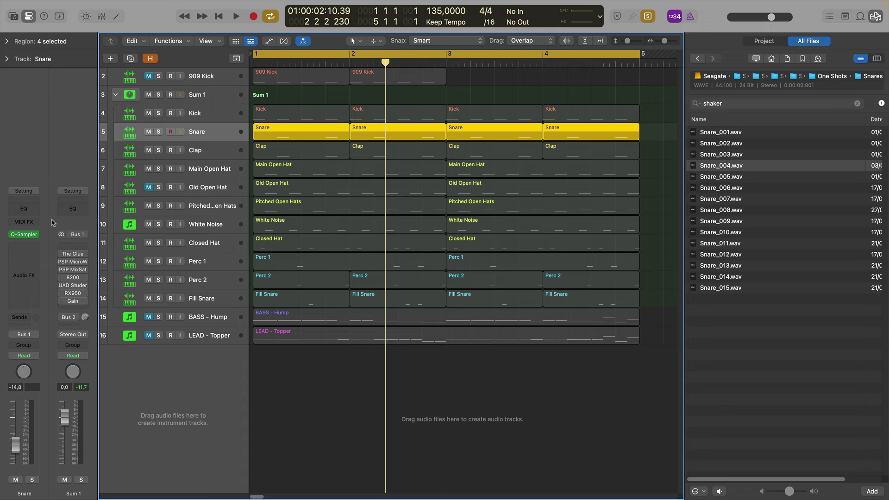
{"action": "left_click", "coordinate": [27, 235]}
{"action": "key", "text": "space"}
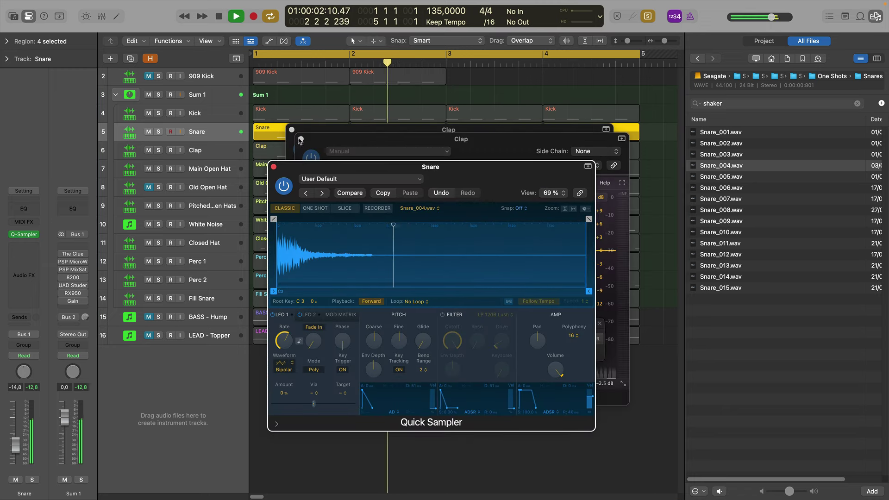
{"action": "left_click", "coordinate": [291, 130]}
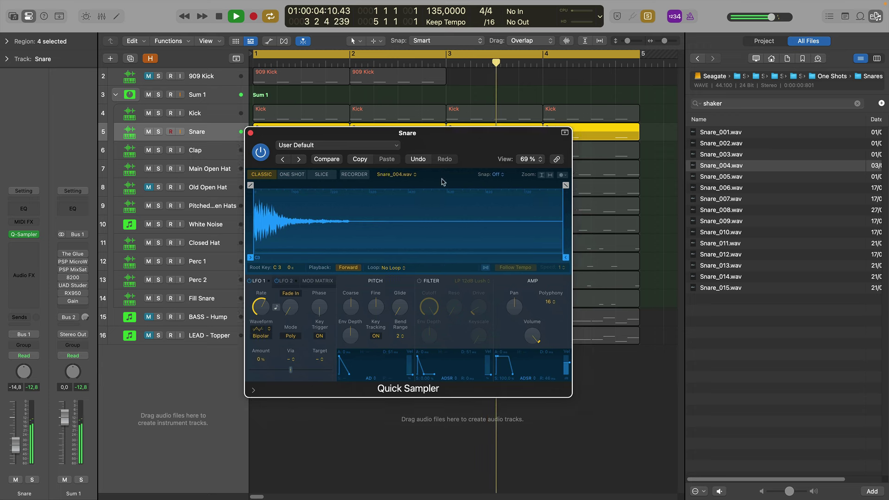
{"action": "key", "text": "space"}
{"action": "left_click", "coordinate": [711, 167]}
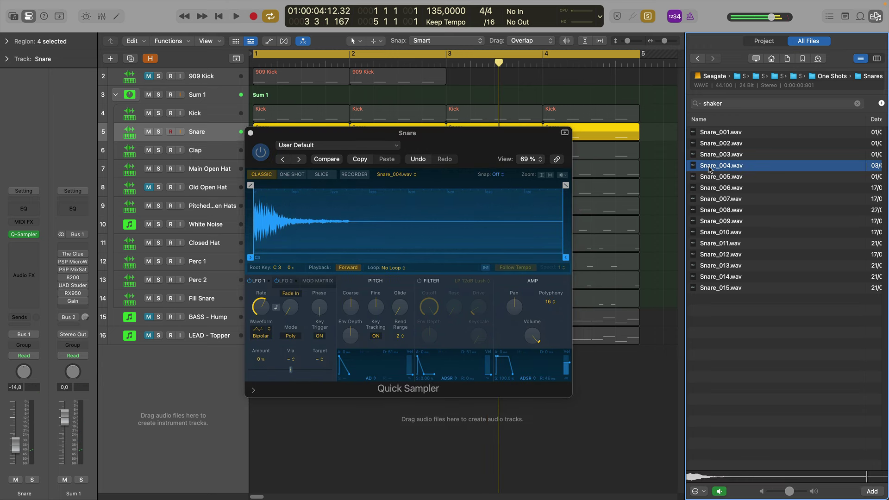
{"action": "left_click", "coordinate": [487, 139]}
{"action": "key", "text": "space"}
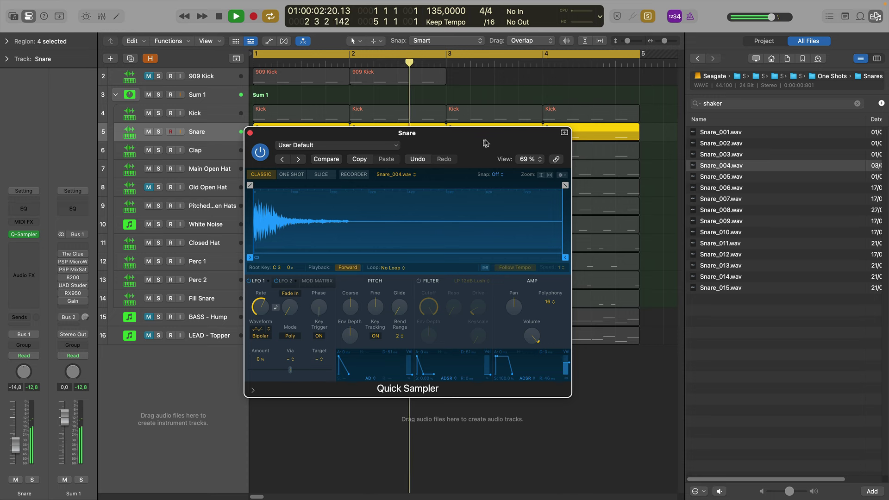
{"action": "left_click_drag", "start_coordinate": [663, 111], "coordinate": [309, 115]}
{"action": "key", "text": "space"}
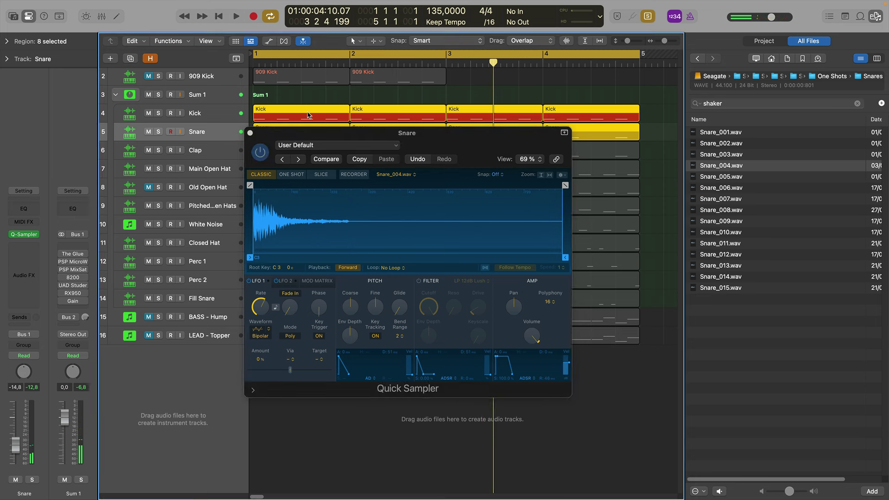
{"action": "key", "text": "Return"}
{"action": "key", "text": "space"}
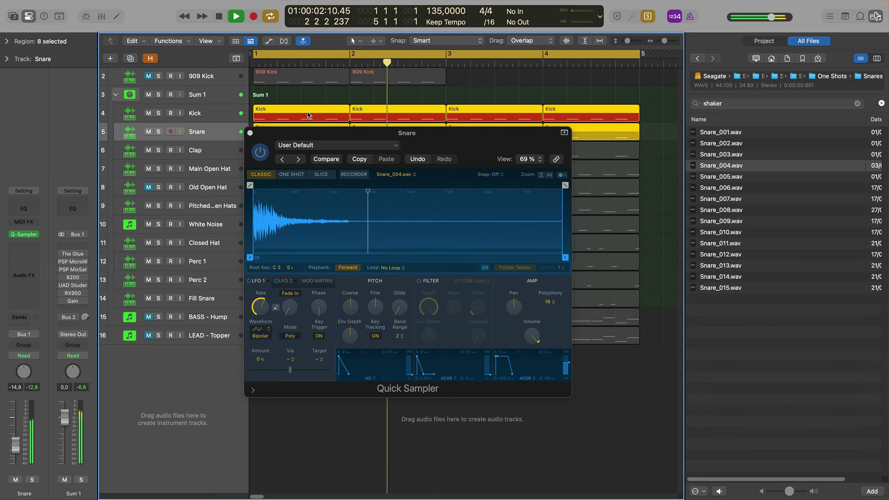
{"action": "key", "text": "space"}
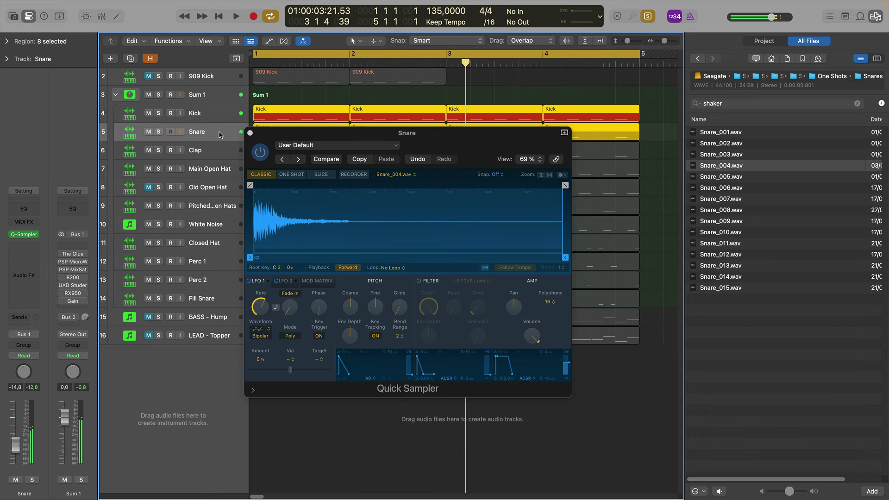
{"action": "left_click", "coordinate": [220, 135]}
{"action": "key", "text": "Return"}
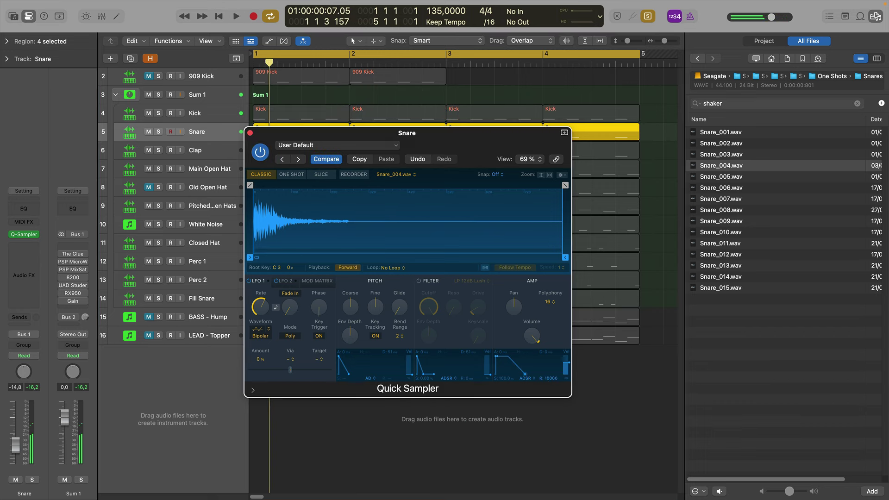
{"action": "key", "text": "space"}
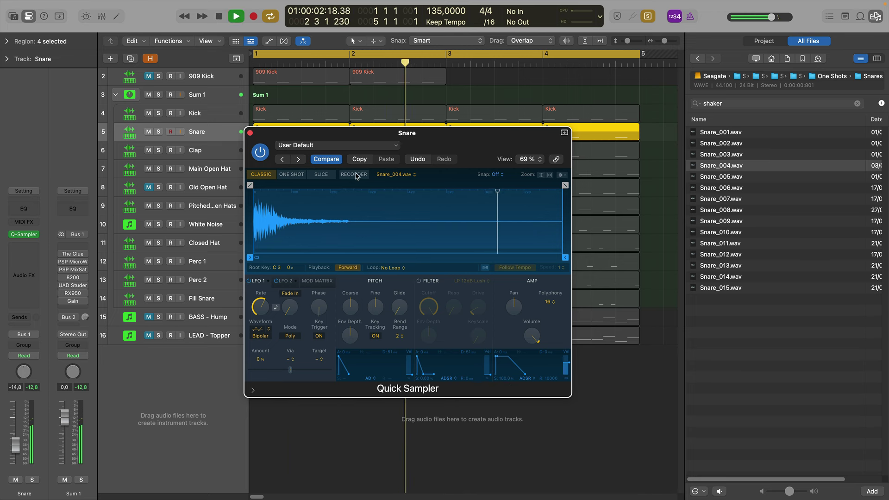
{"action": "key", "text": "space"}
{"action": "left_click", "coordinate": [327, 160]}
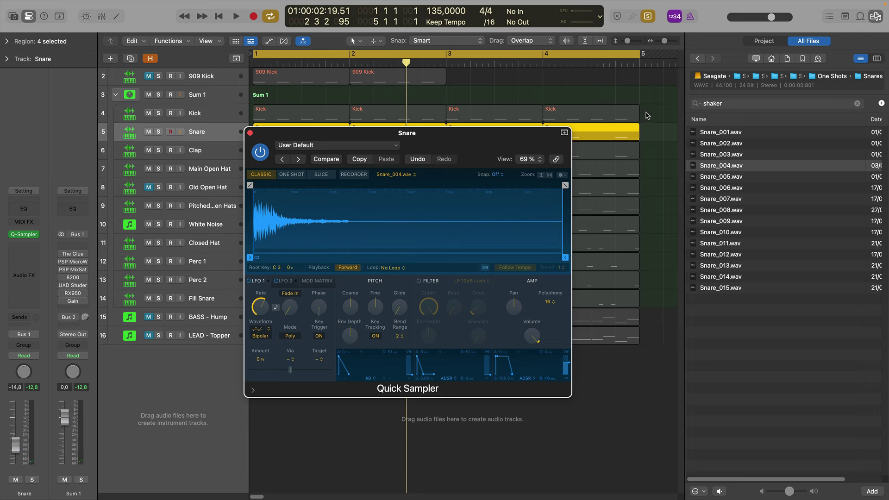
{"action": "left_click_drag", "start_coordinate": [649, 115], "coordinate": [297, 106]}
{"action": "key", "text": "shift+space"}
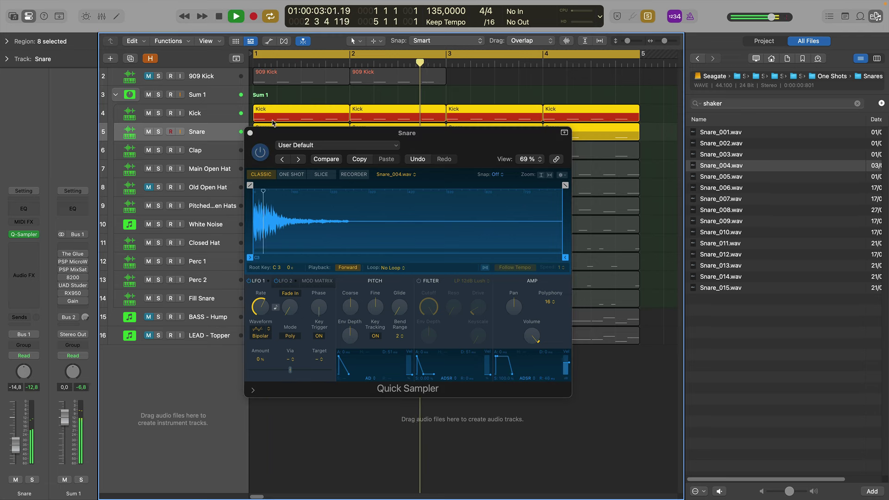
{"action": "key", "text": "space"}
{"action": "left_click", "coordinate": [249, 133]}
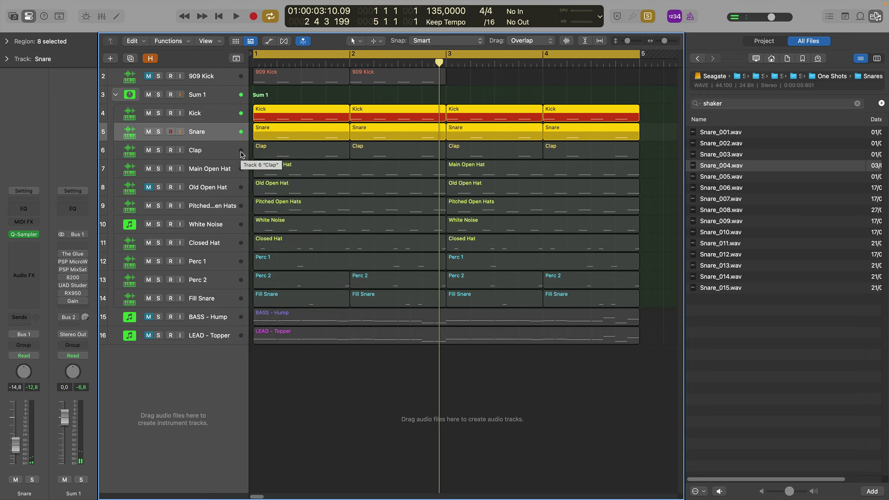
Select the Clap track and audition it while checking its EQ window
{"action": "left_click", "coordinate": [214, 153]}
{"action": "key", "text": "space"}
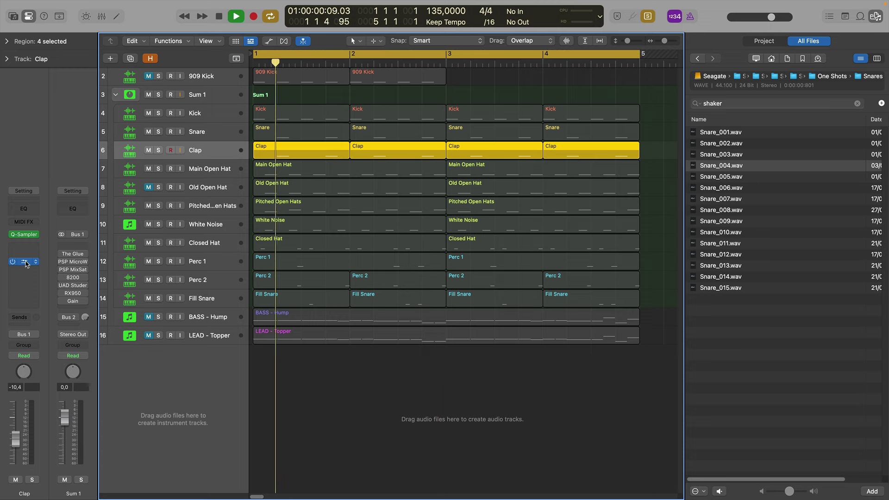
{"action": "left_click", "coordinate": [25, 262]}
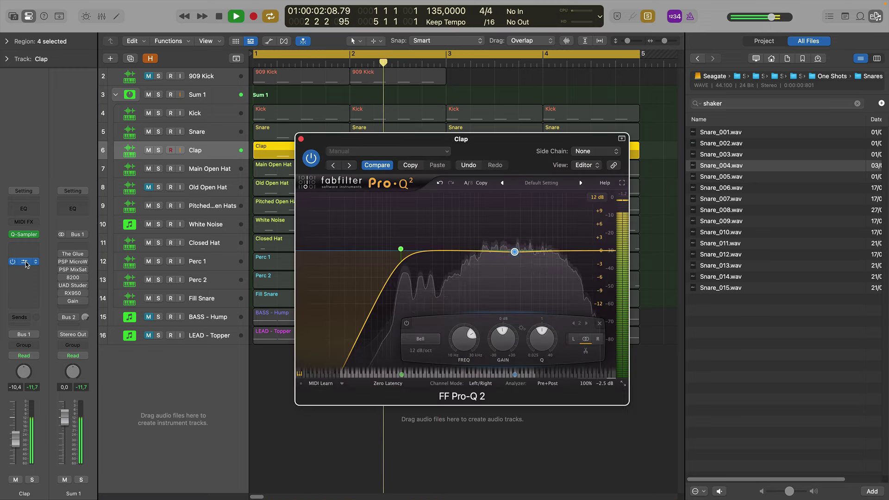
{"action": "key", "text": "space"}
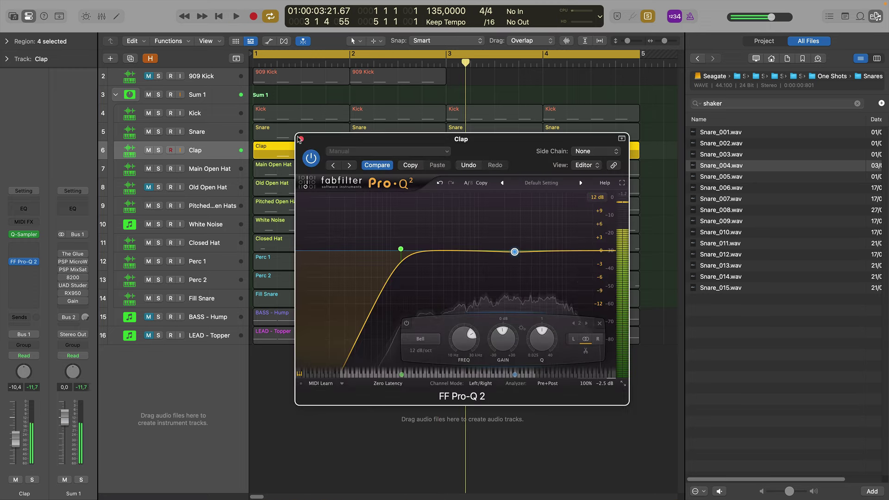
{"action": "left_click", "coordinate": [301, 139]}
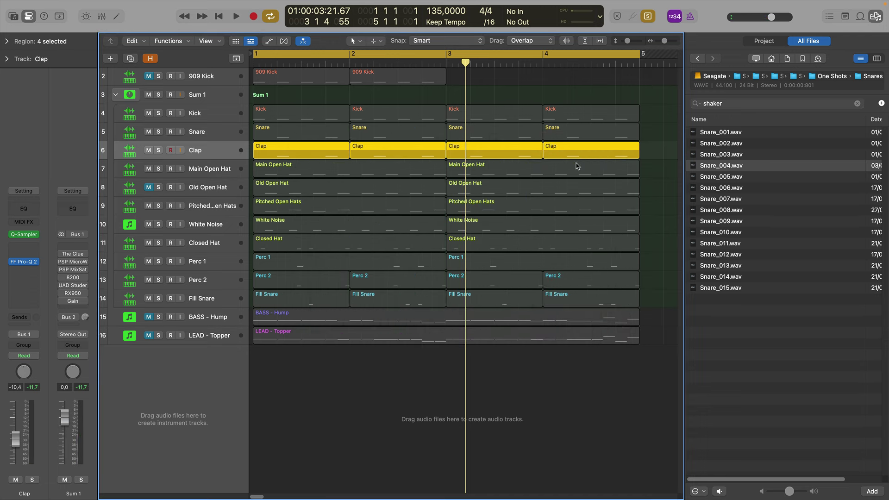
Select the Kick, Snare and Clap regions, show the mixer, and compare the Clap muted and unmuted
{"action": "left_click_drag", "start_coordinate": [655, 132], "coordinate": [262, 115]}
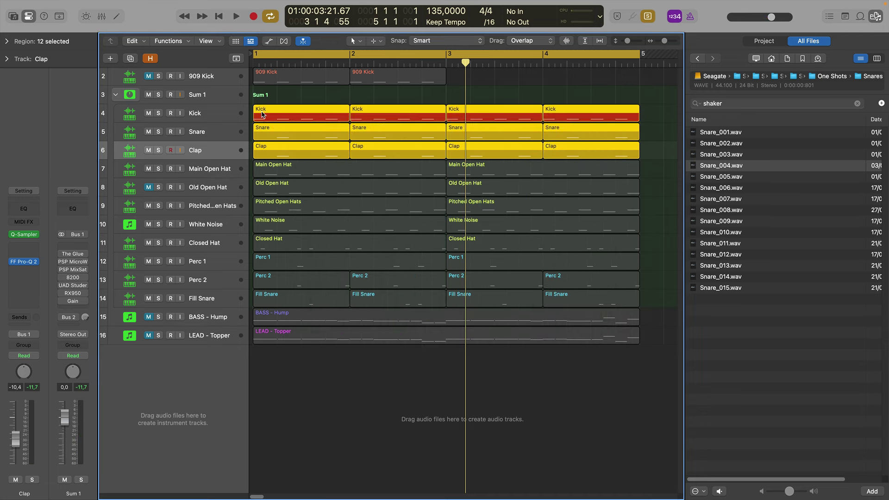
{"action": "key", "text": "shift+space"}
{"action": "key", "text": "x"}
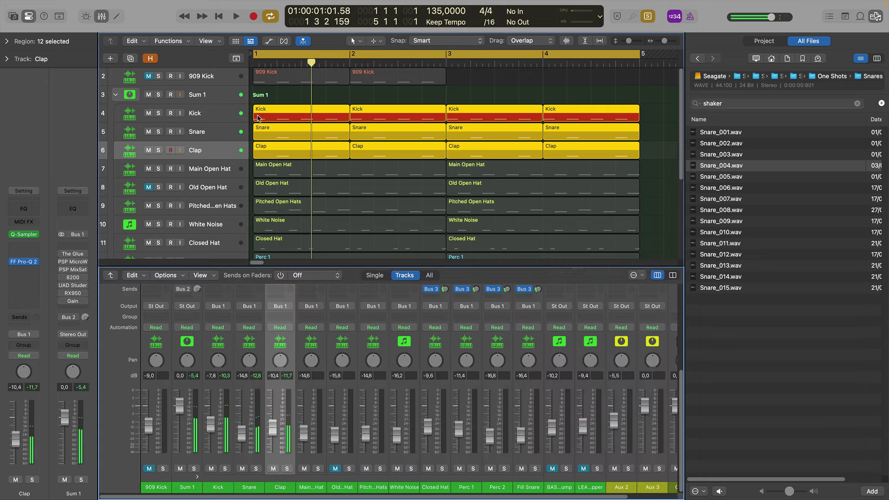
{"action": "key", "text": "shift+space"}
{"action": "left_click", "coordinate": [273, 468]}
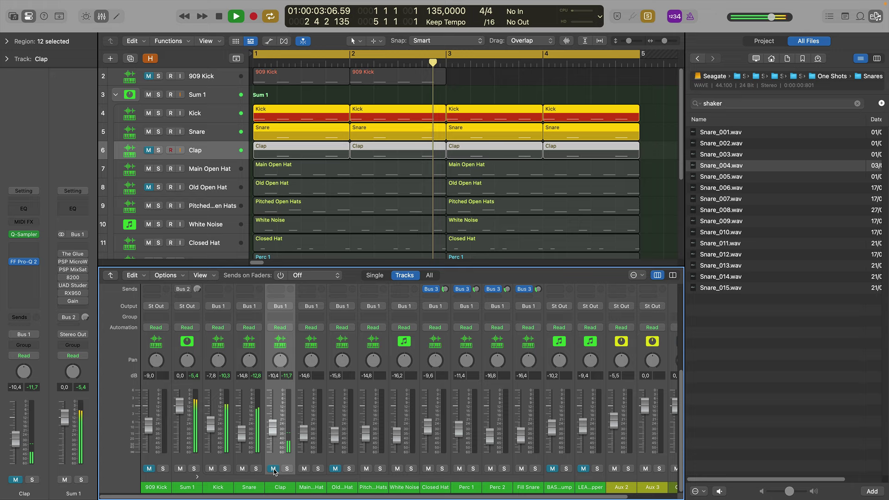
{"action": "left_click", "coordinate": [273, 469]}
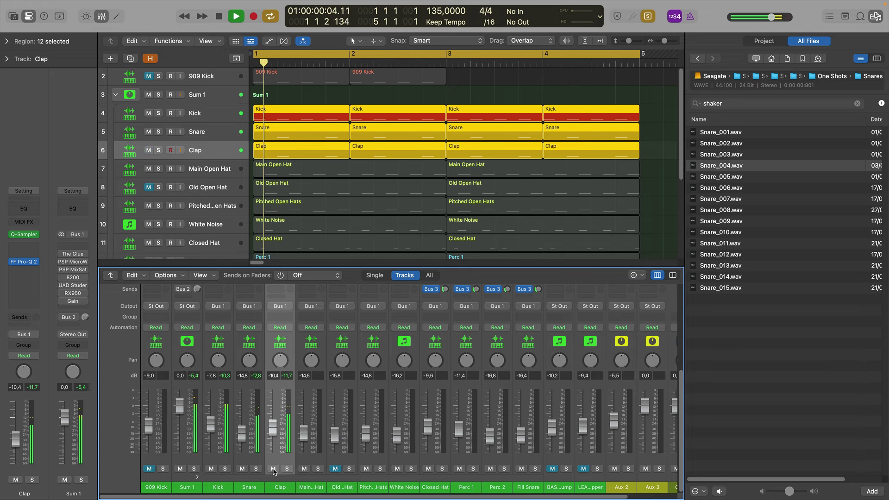
{"action": "key", "text": "space"}
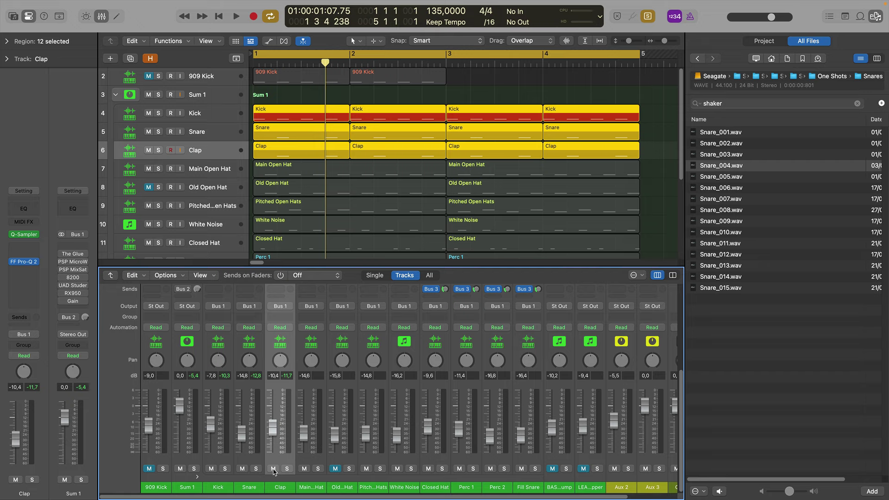
Replay the beat from the start, muting and unmuting the Clap once more
{"action": "key", "text": "shift+space"}
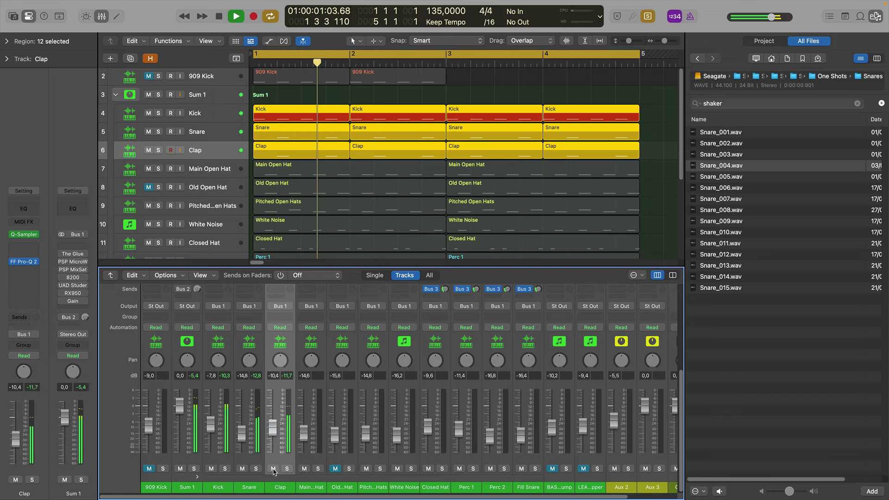
{"action": "left_click", "coordinate": [273, 470]}
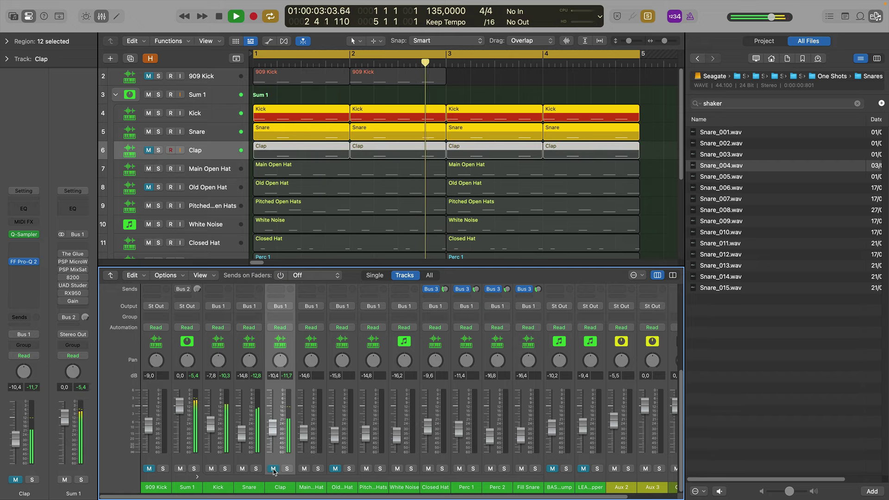
{"action": "left_click", "coordinate": [273, 469]}
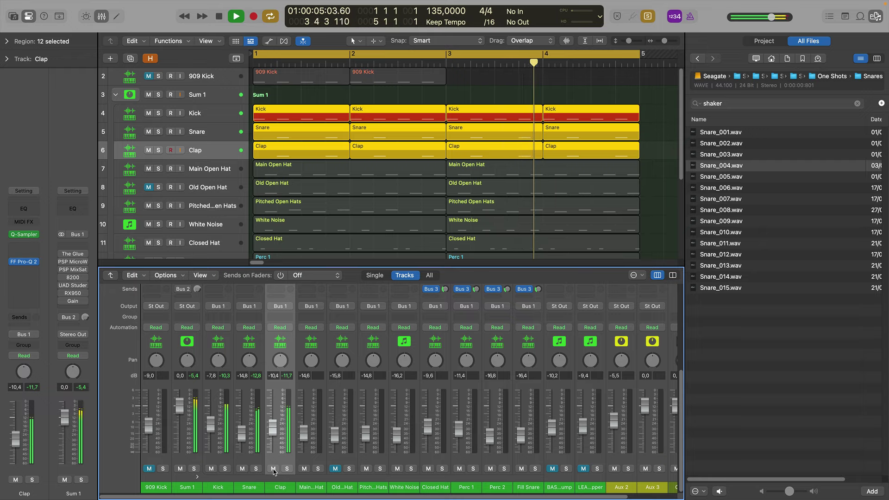
{"action": "key", "text": "space"}
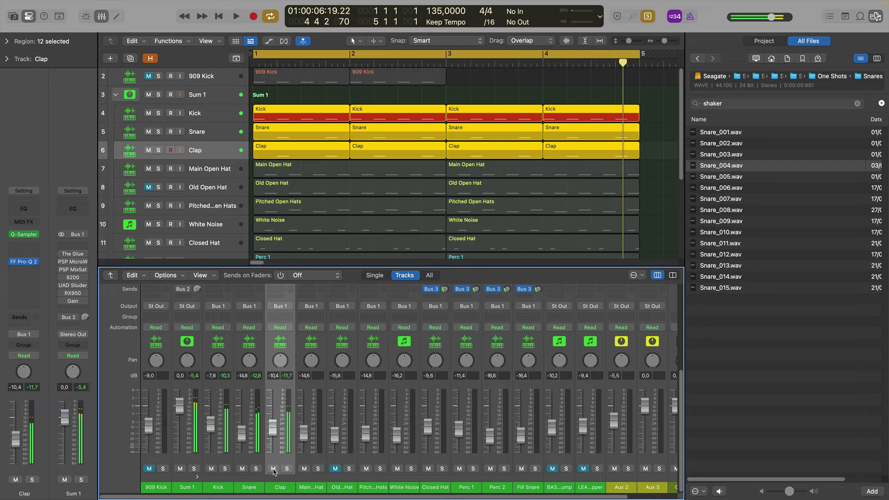
Hide the mixer, select the Main Open Hat track and play the beat briefly
{"action": "key", "text": "x"}
{"action": "left_click", "coordinate": [255, 175]}
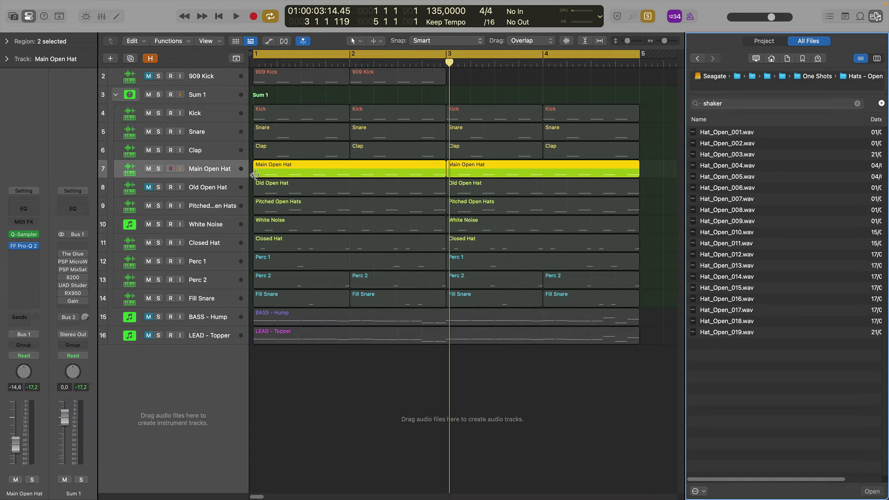
{"action": "key", "text": "space"}
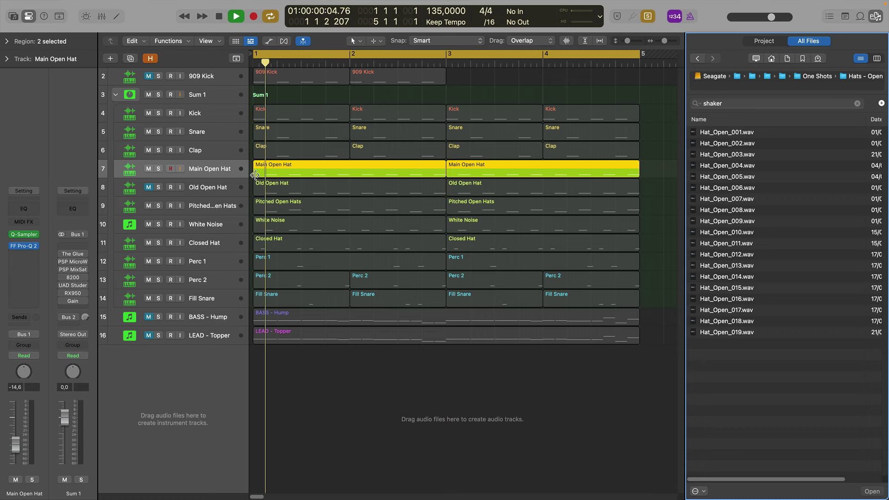
{"action": "key", "text": "space"}
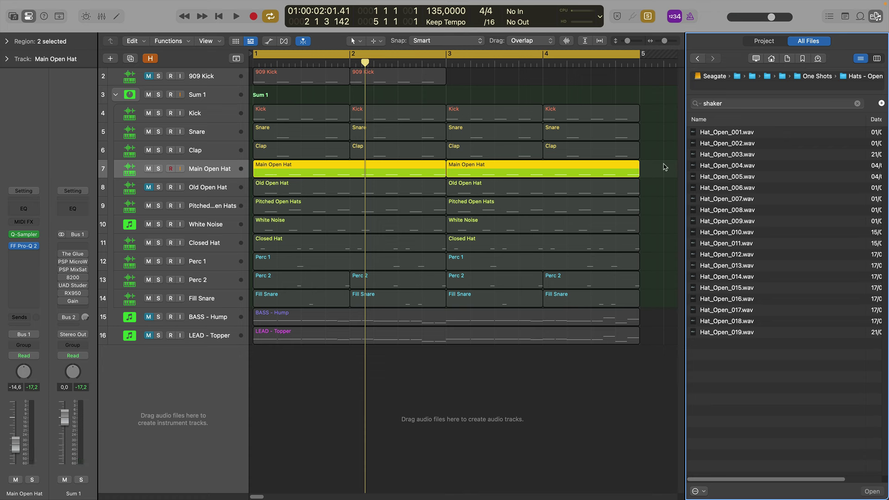
Play Kick, Snare and Clap with Main Open Hat muted then unmuted, and reselect the hat regions
{"action": "left_click_drag", "start_coordinate": [658, 160], "coordinate": [313, 120]}
{"action": "key", "text": "space"}
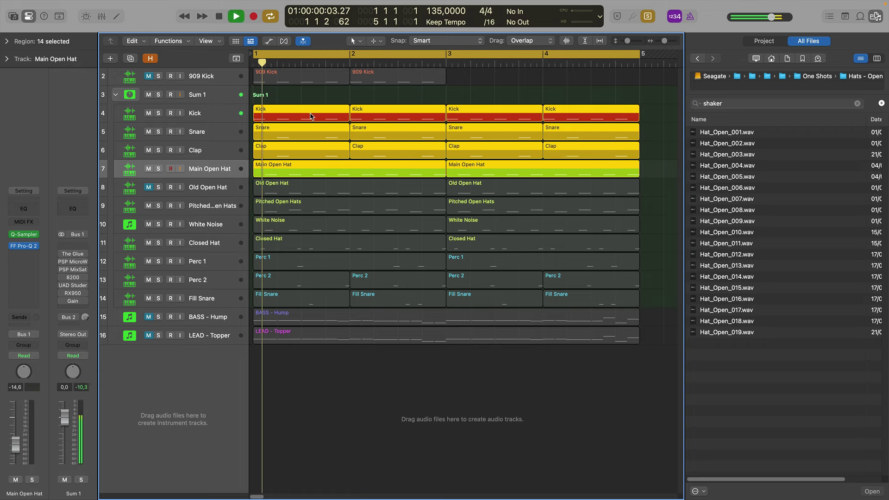
{"action": "left_click", "coordinate": [148, 168]}
{"action": "left_click", "coordinate": [148, 170]}
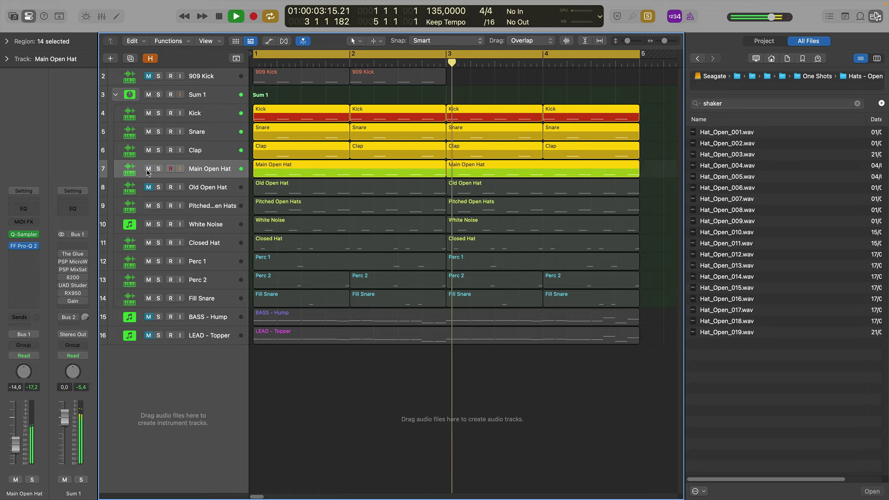
{"action": "left_click", "coordinate": [211, 170]}
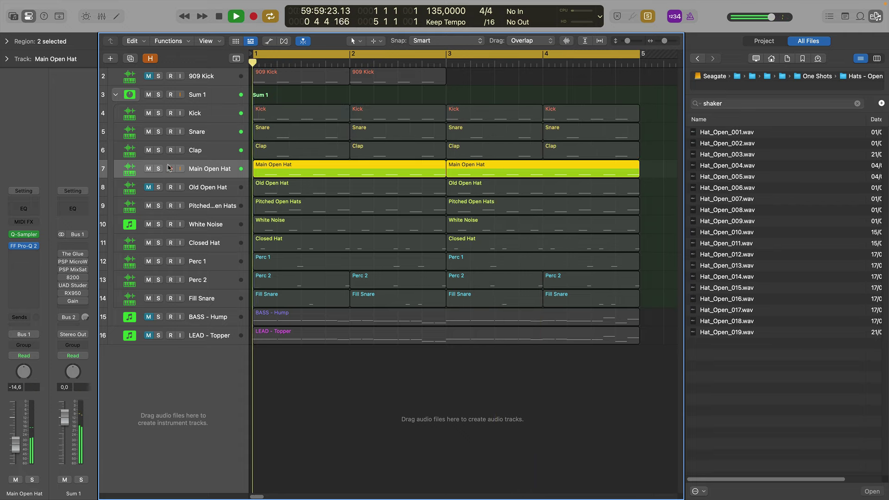
Compare Main Open Hat with its Pro-Q 2 EQ bypassed and back on, then close the windows
{"action": "left_click", "coordinate": [25, 246]}
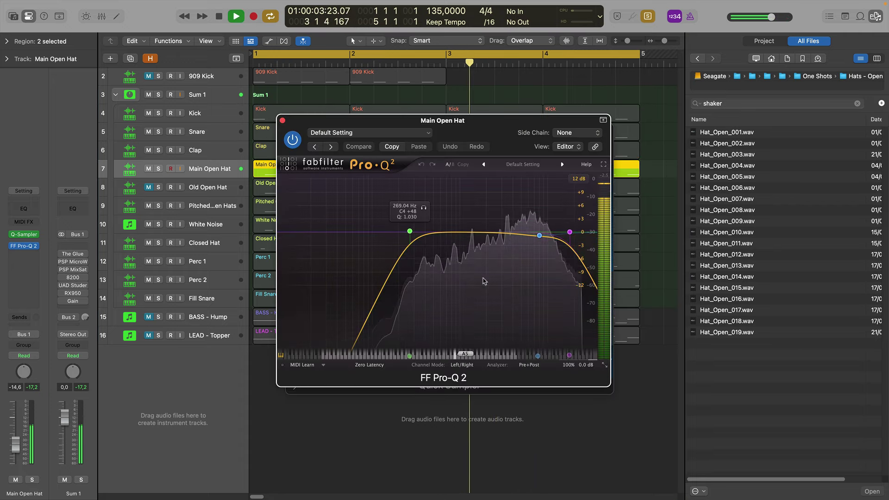
{"action": "left_click", "coordinate": [293, 142]}
{"action": "left_click", "coordinate": [293, 141]}
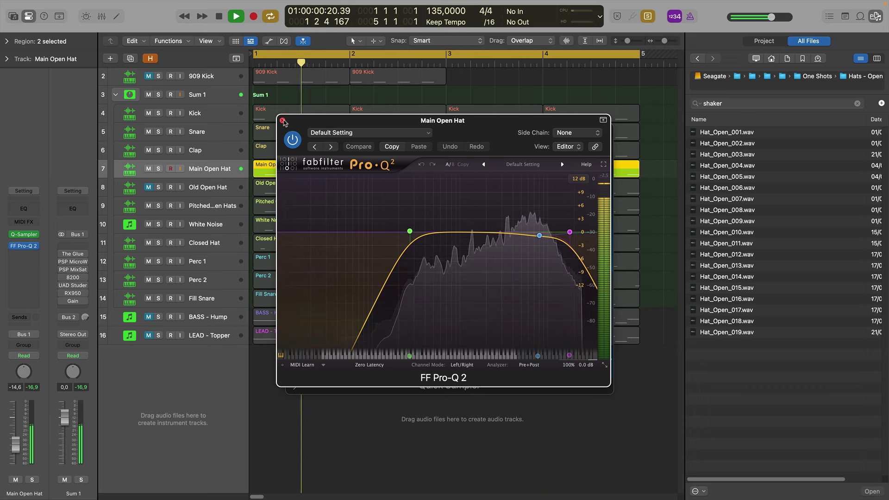
{"action": "left_click", "coordinate": [24, 235]}
{"action": "key", "text": "space"}
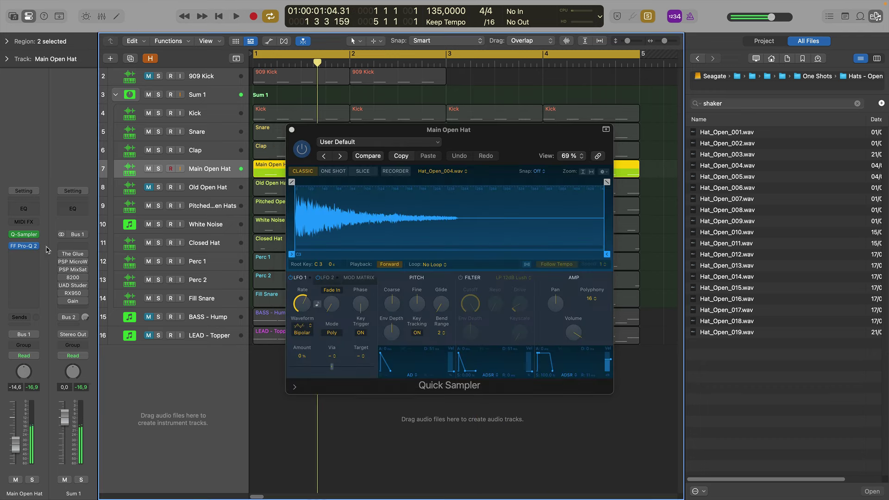
{"action": "left_click", "coordinate": [292, 130]}
Try a longer Amp release on Main Open Hat's Quick Sampler, revert it with Compare, and close
{"action": "left_click", "coordinate": [26, 236]}
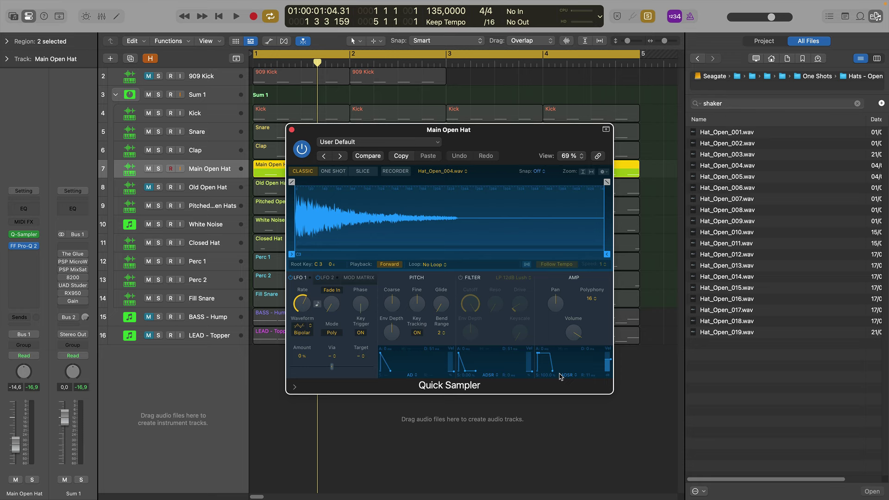
{"action": "key", "text": "space"}
{"action": "left_click_drag", "start_coordinate": [561, 376], "coordinate": [568, 373]}
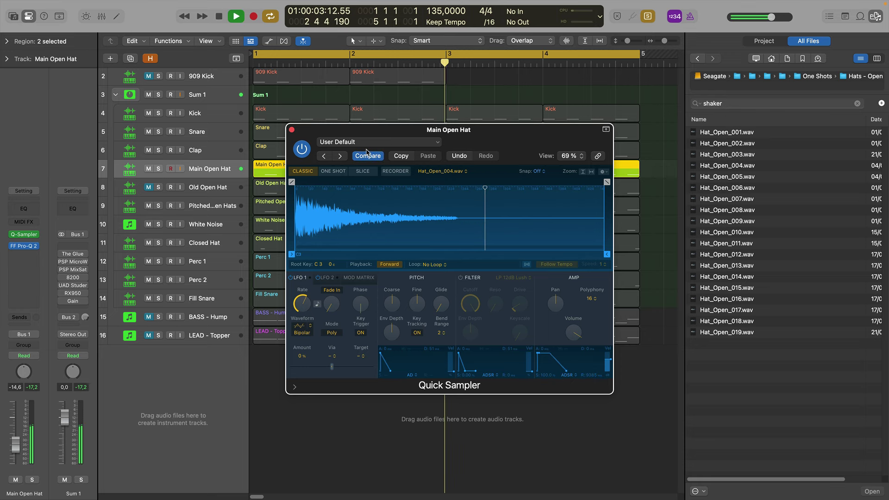
{"action": "left_click", "coordinate": [367, 154]}
{"action": "key", "text": "space"}
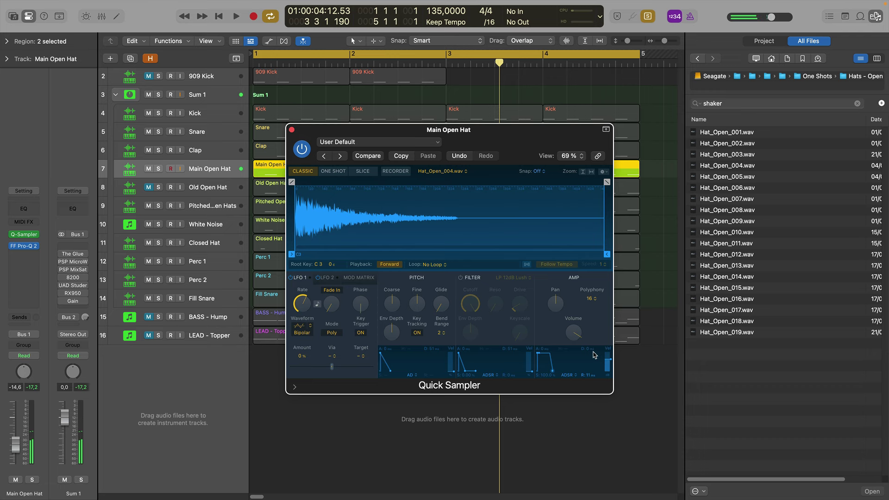
{"action": "key", "text": "super+w"}
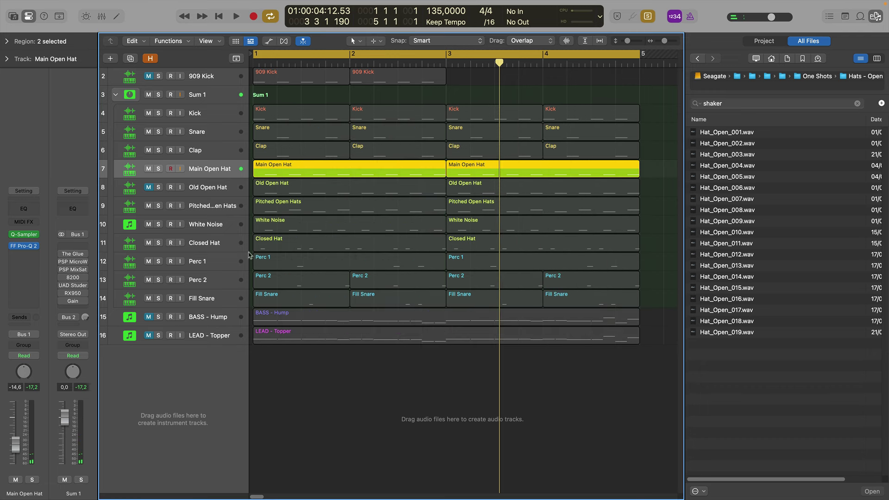
Open Main Open Hat in the Piano Roll and inspect the first C3 note's length and velocity
{"action": "double_click", "coordinate": [311, 176]}
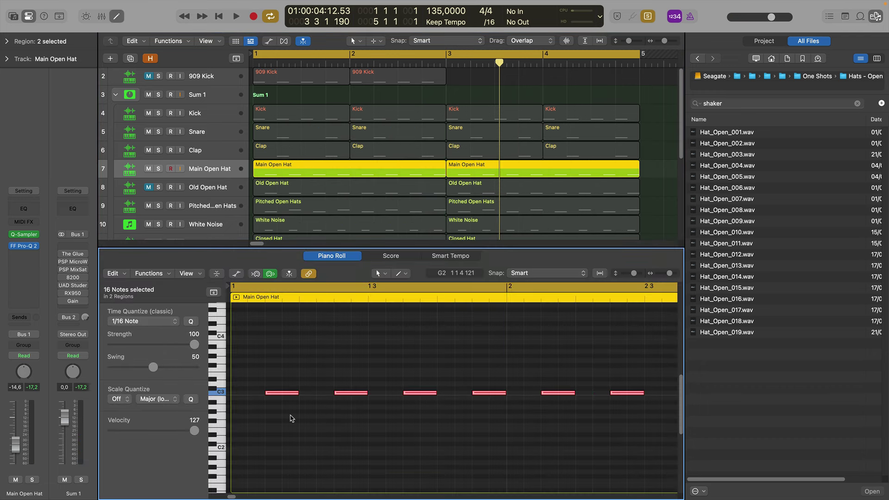
{"action": "left_click", "coordinate": [298, 393]}
{"action": "left_click", "coordinate": [298, 394]}
Add the Kick, Snare and Clap regions to the selection, play the beat, and toggle the mixer
{"action": "left_click_drag", "start_coordinate": [648, 157], "coordinate": [281, 113]}
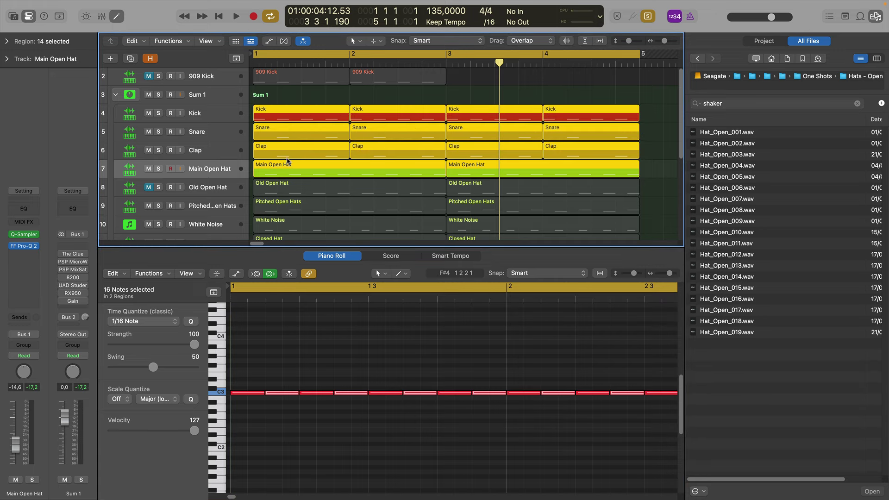
{"action": "key", "text": "space"}
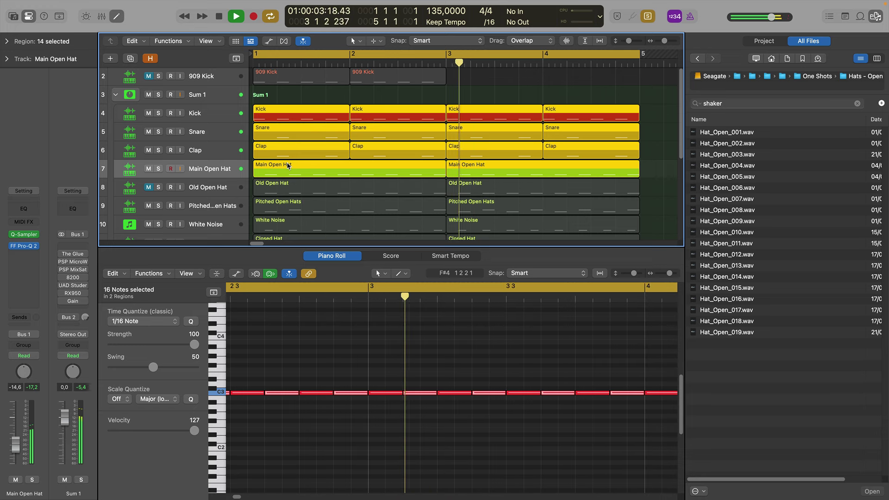
{"action": "key", "text": "space"}
{"action": "key", "text": "x"}
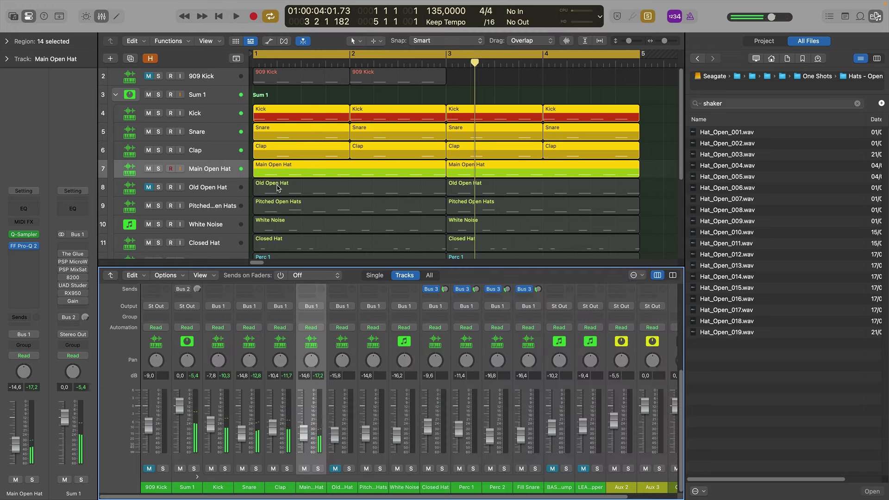
{"action": "key", "text": "x"}
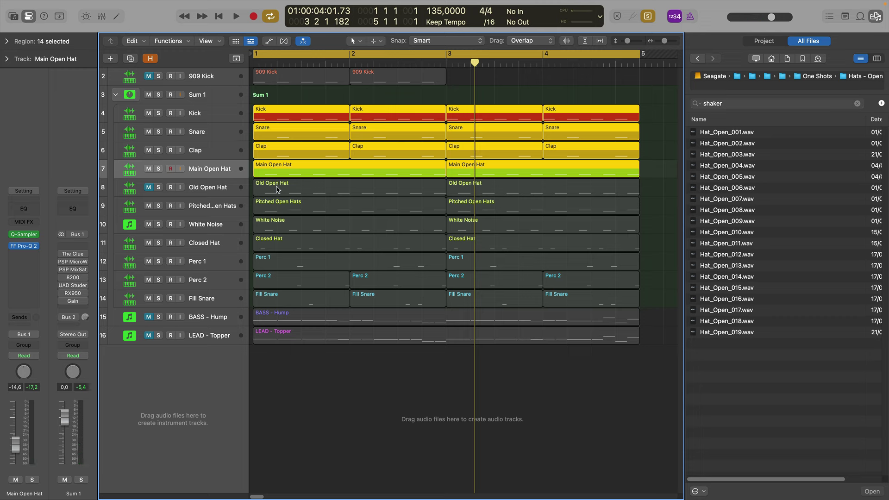
{"action": "left_click", "coordinate": [228, 208]}
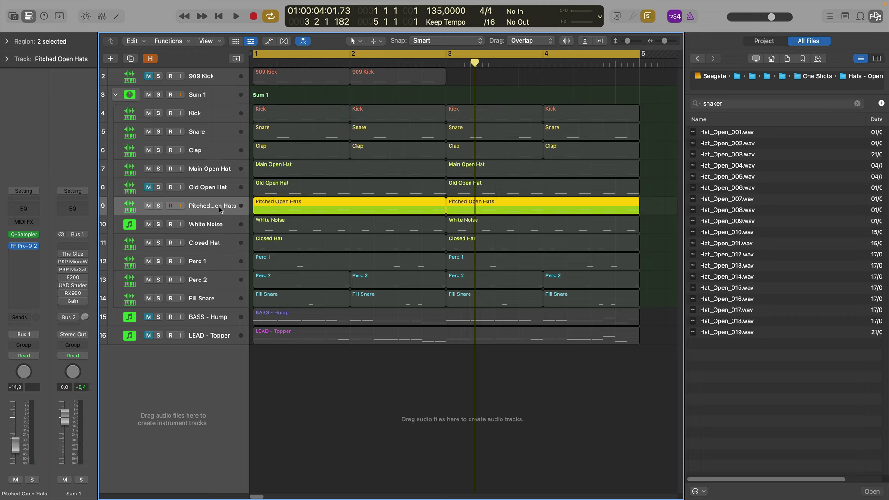
{"action": "left_click", "coordinate": [25, 237]}
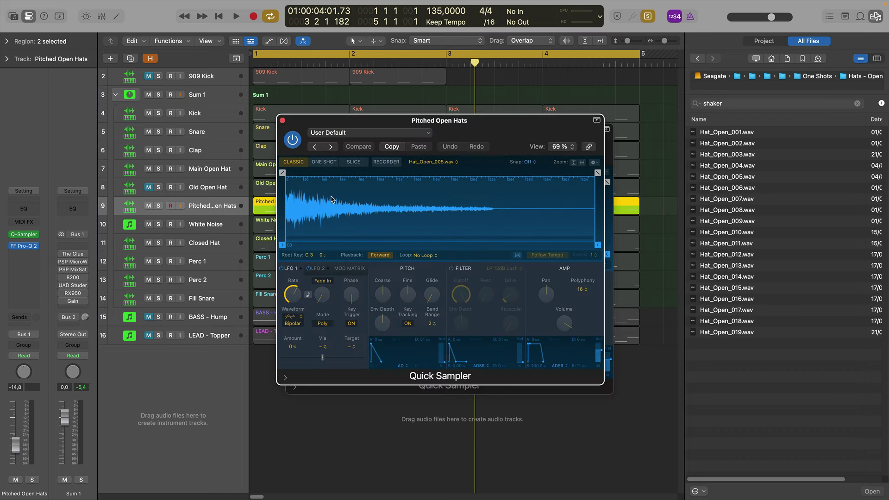
{"action": "key", "text": "super+k"}
{"action": "key", "text": "k"}
{"action": "key", "text": "k"}
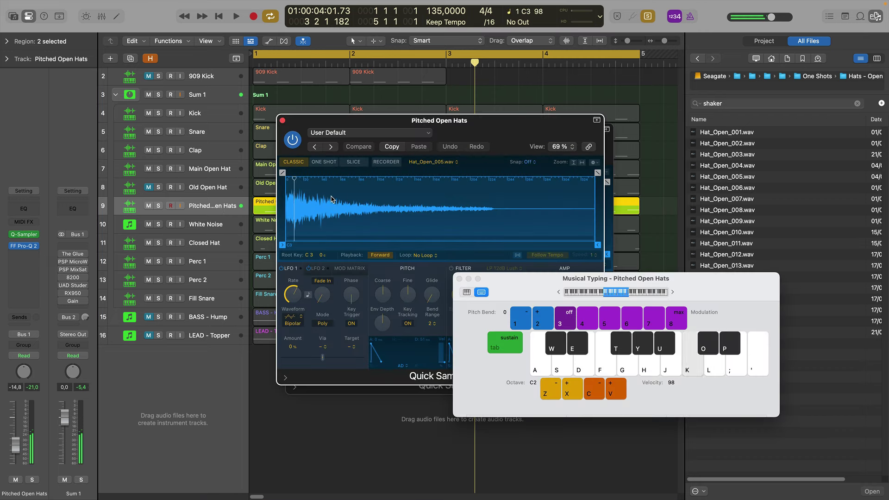
{"action": "key", "text": "k"}
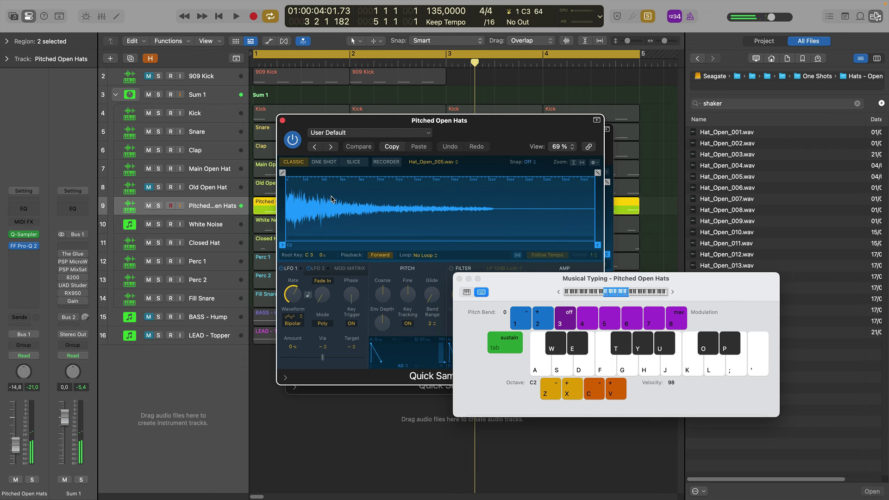
{"action": "key", "text": "k"}
{"action": "key", "text": "k"}
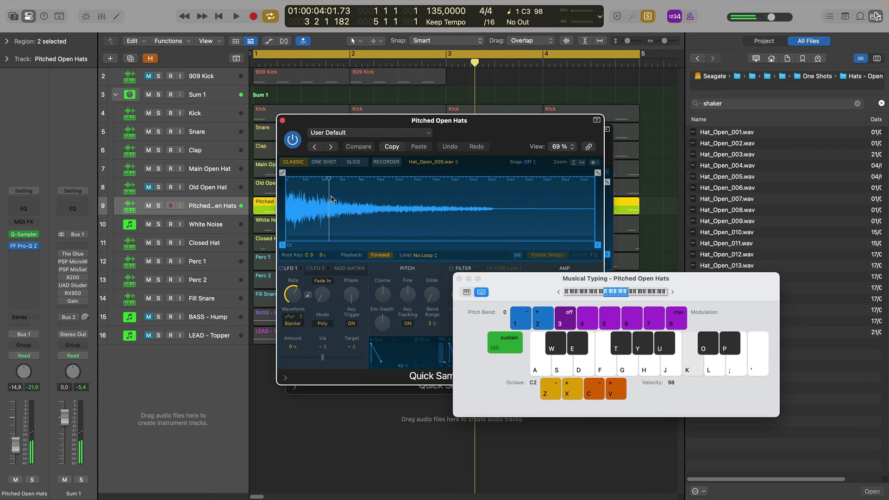
{"action": "key", "text": "k"}
{"action": "key", "text": "k"}
{"action": "key", "text": "k"}
{"action": "key", "text": "k"}
{"action": "key", "text": "k"}
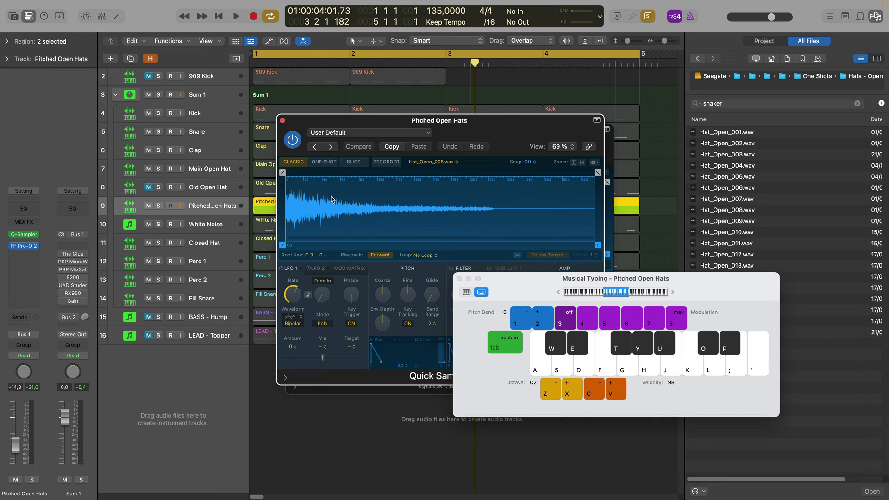
{"action": "key", "text": "k"}
{"action": "key", "text": "k"}
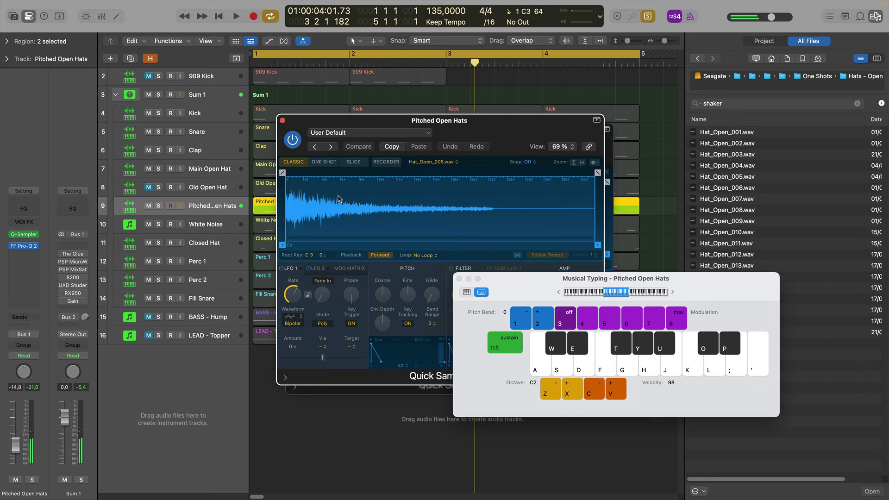
{"action": "key", "text": "k"}
{"action": "key", "text": "k"}
{"action": "key", "text": "k"}
{"action": "key", "text": "super+k"}
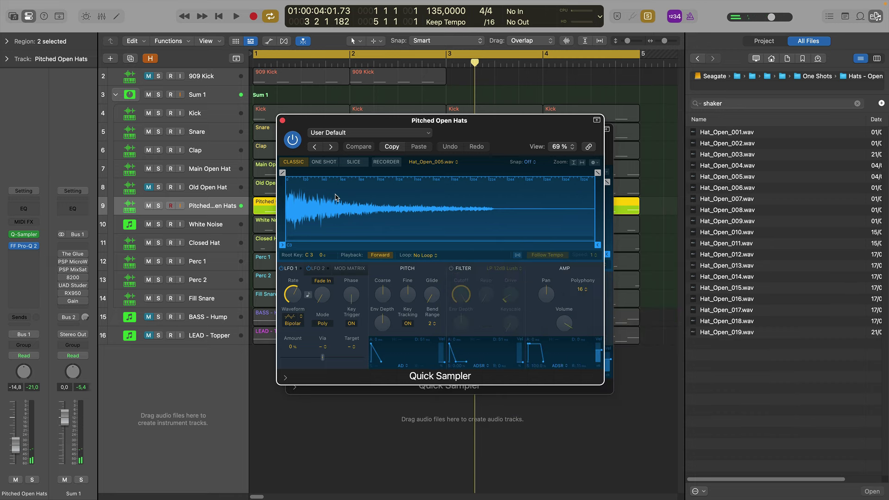
{"action": "key", "text": "super+w"}
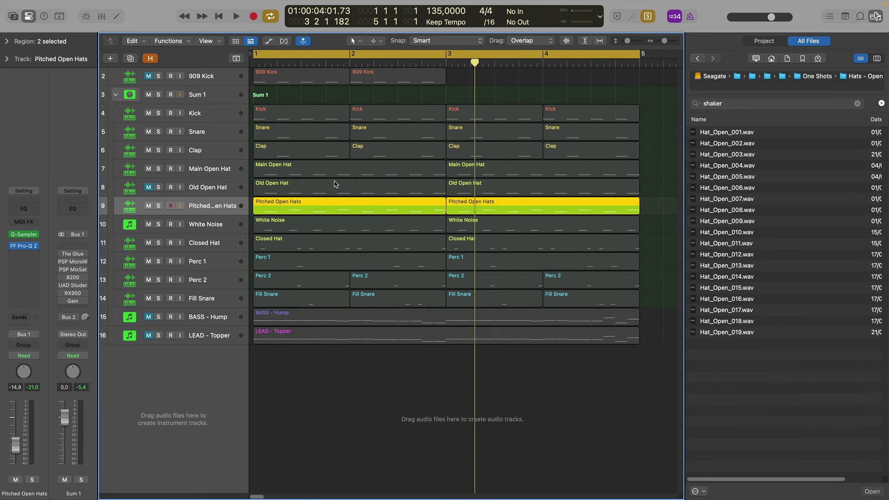
In the Pitched Open Hats editor, transpose one note down a semitone and back, then close it
{"action": "key", "text": "p"}
{"action": "key", "text": "space"}
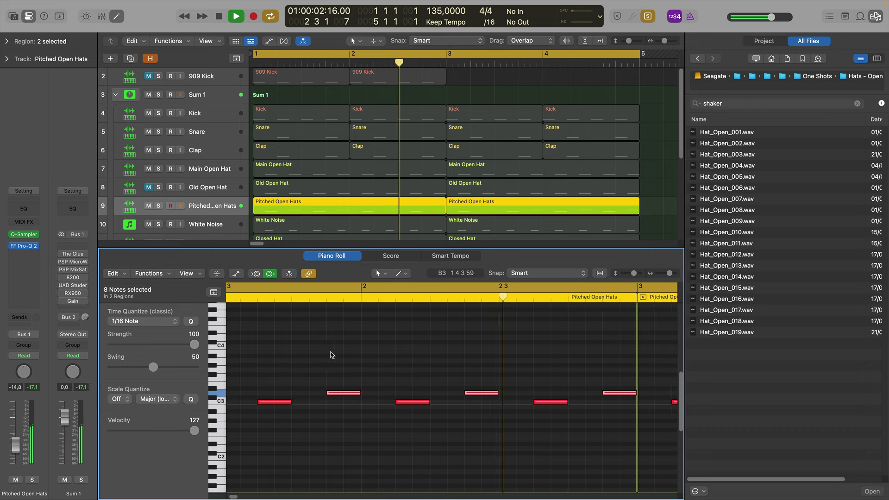
{"action": "key", "text": "space"}
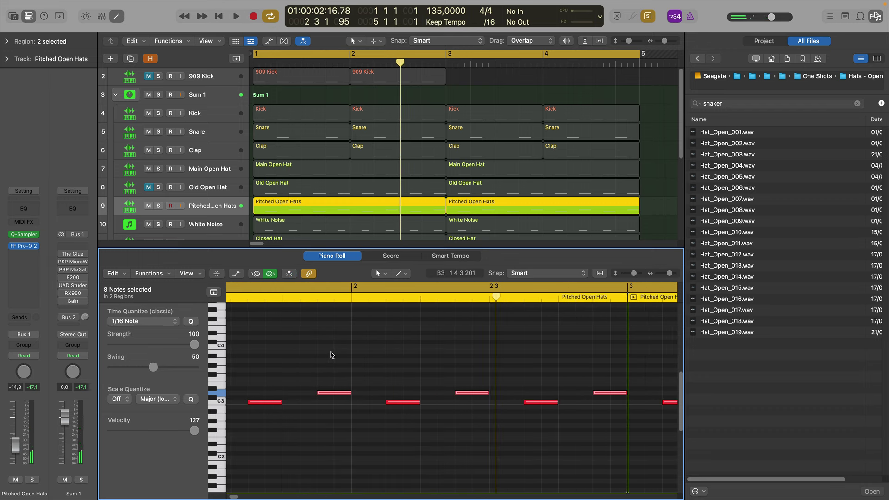
{"action": "left_click", "coordinate": [463, 394]}
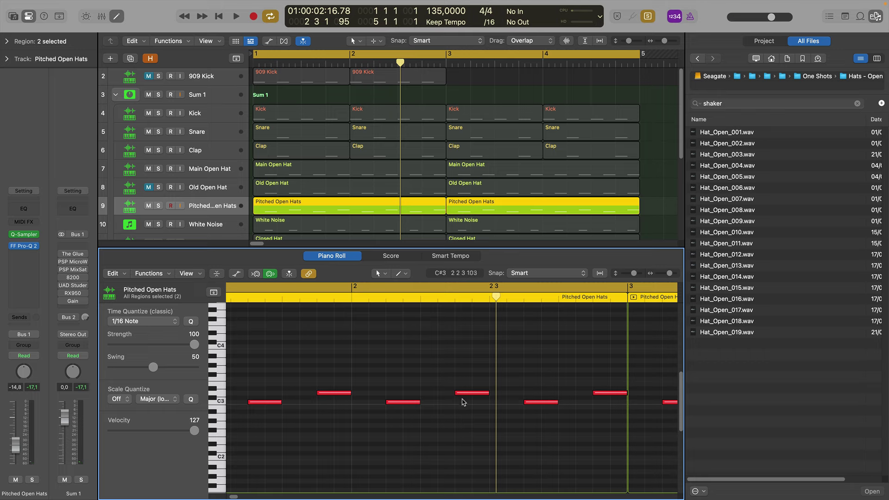
{"action": "key", "text": "alt+Down"}
{"action": "key", "text": "alt+Up"}
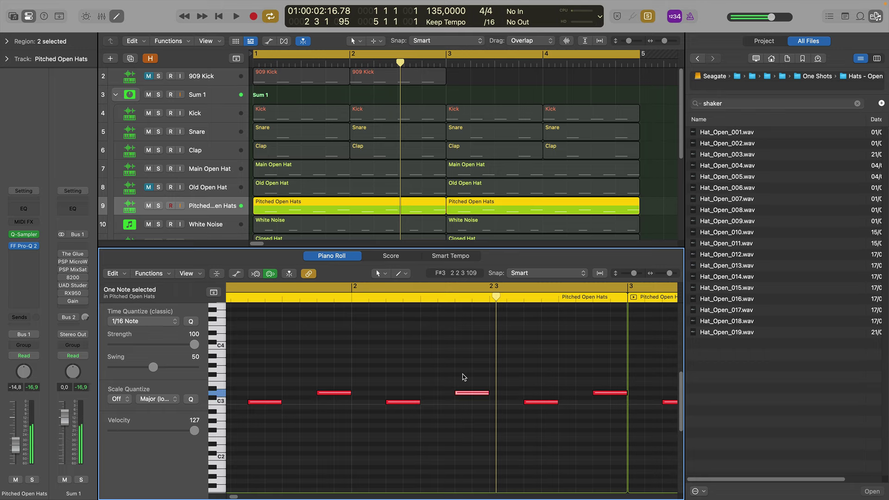
{"action": "key", "text": "e"}
{"action": "key", "text": "space"}
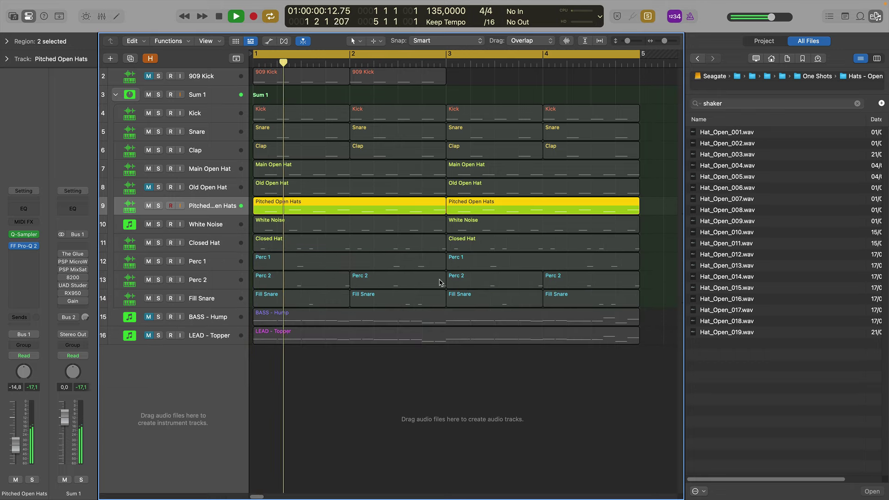
{"action": "key", "text": "space"}
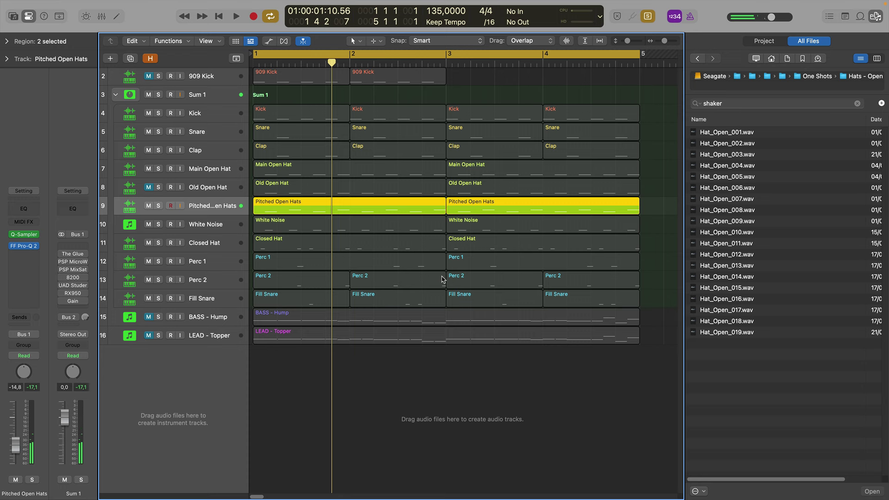
Select the Main Open Hat, Kick, Snare and Clap regions and play the beat twice
{"action": "left_click_drag", "start_coordinate": [650, 170], "coordinate": [345, 176]}
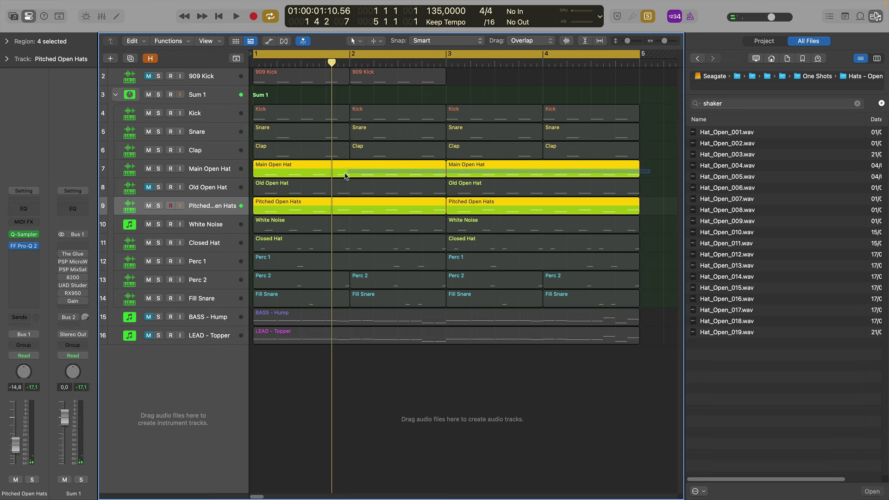
{"action": "left_click_drag", "start_coordinate": [653, 153], "coordinate": [287, 122]}
{"action": "key", "text": "space"}
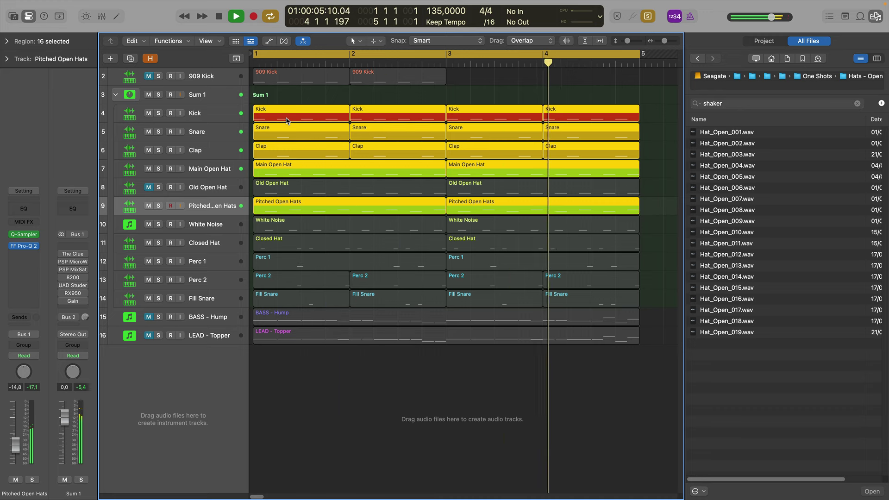
{"action": "key", "text": "space"}
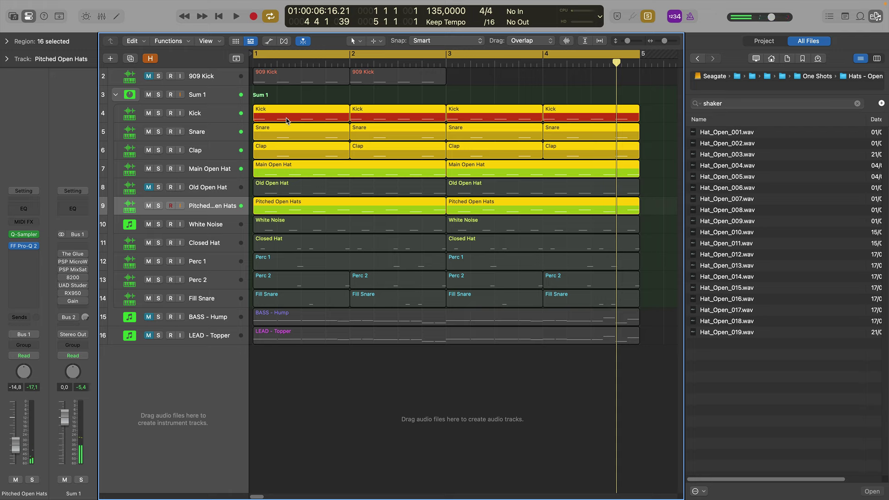
{"action": "key", "text": "space"}
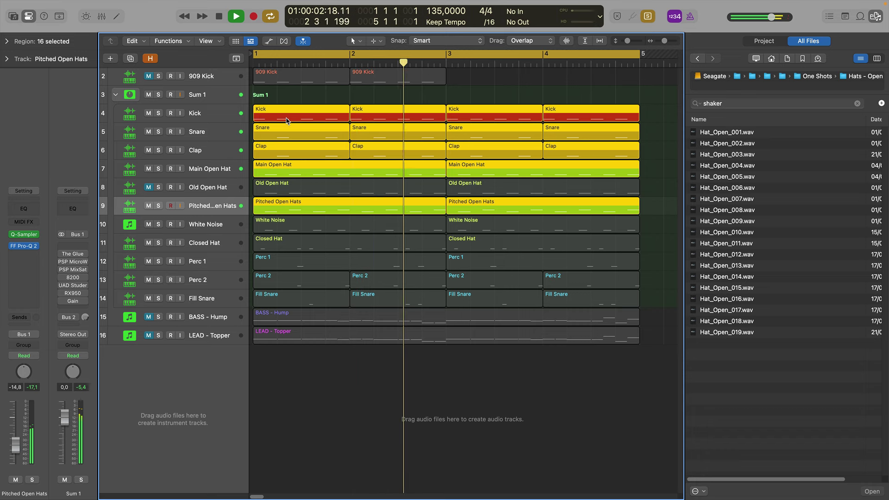
{"action": "key", "text": "space"}
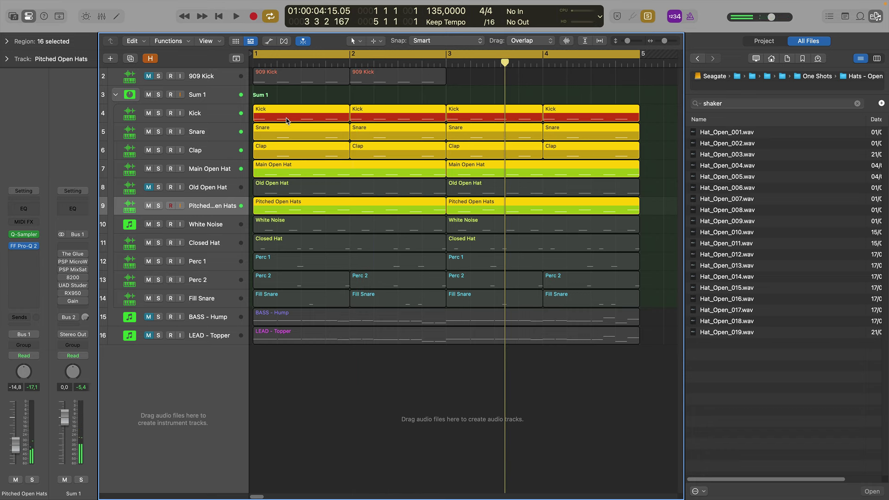
Toggle the mute on the Old Open Hat track so it ends muted
{"action": "left_click", "coordinate": [221, 227]}
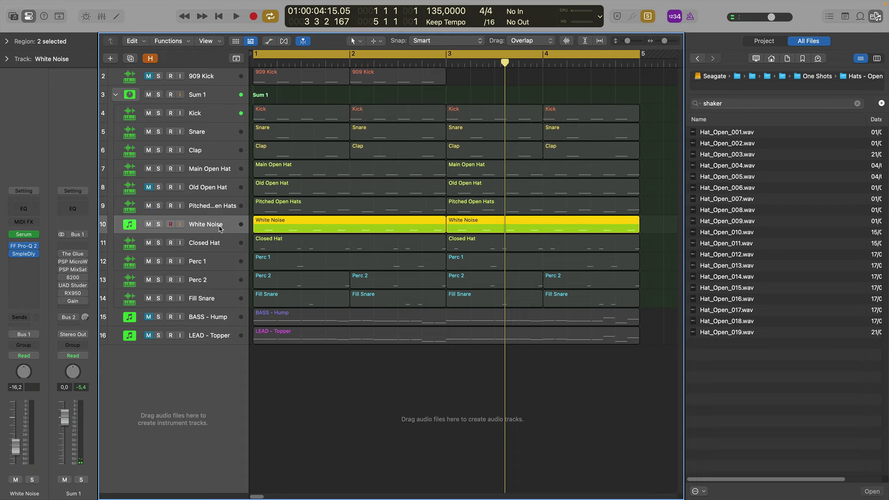
{"action": "left_click", "coordinate": [214, 190]}
{"action": "left_click", "coordinate": [148, 187]}
Audition the beat, then open the White Noise track's Serum synth with its BrightWhite noise
{"action": "key", "text": "space"}
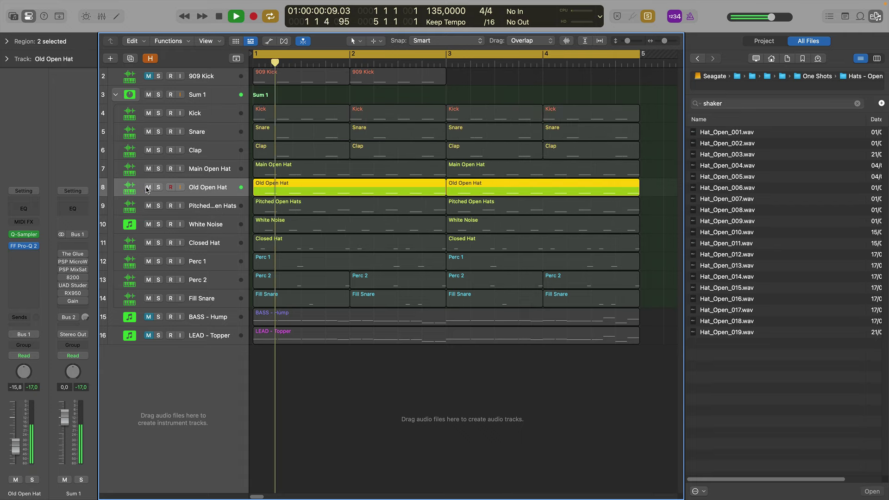
{"action": "key", "text": "space"}
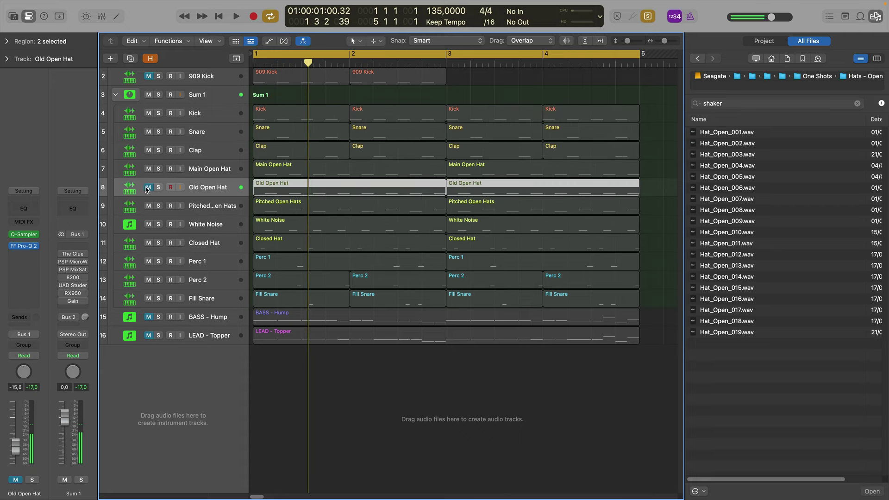
{"action": "left_click", "coordinate": [226, 226]}
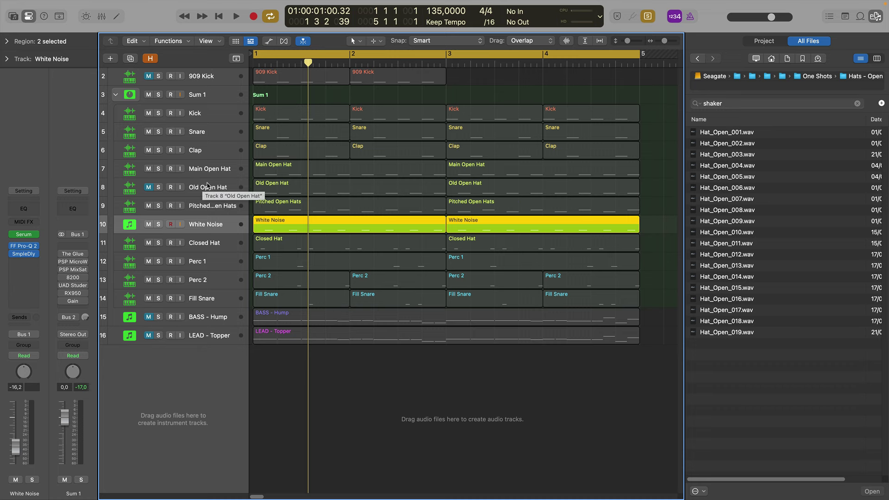
{"action": "left_click", "coordinate": [25, 237]}
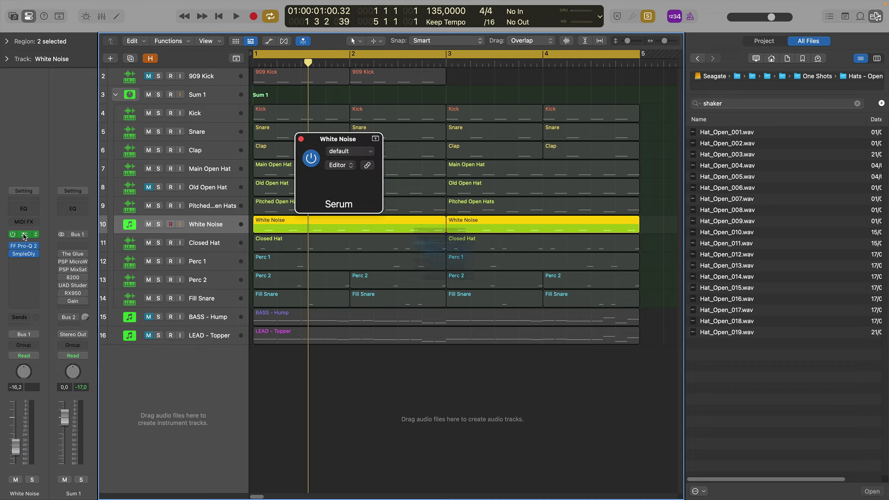
Close the sampler window, move Serum up-left, and check the noise sources, keeping BrightWhite
{"action": "left_click", "coordinate": [283, 121]}
{"action": "left_click_drag", "start_coordinate": [380, 141], "coordinate": [301, 81]}
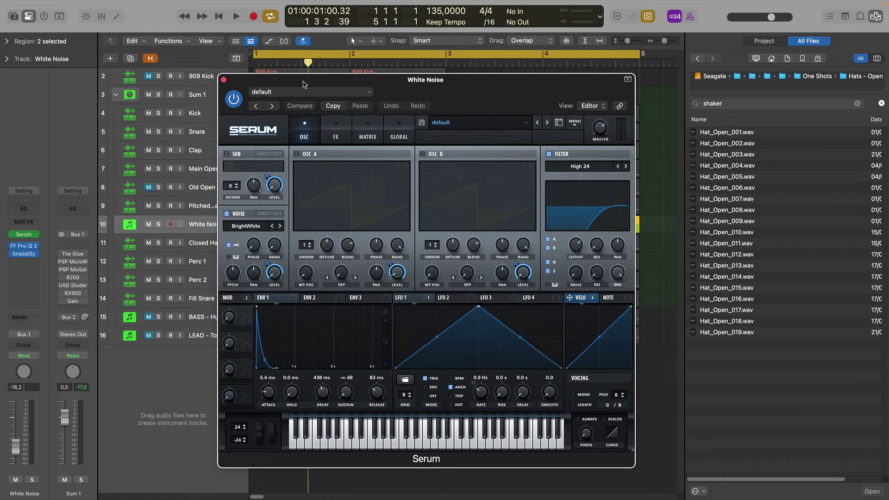
{"action": "left_click", "coordinate": [245, 226]}
{"action": "mouse_move", "coordinate": [285, 240]}
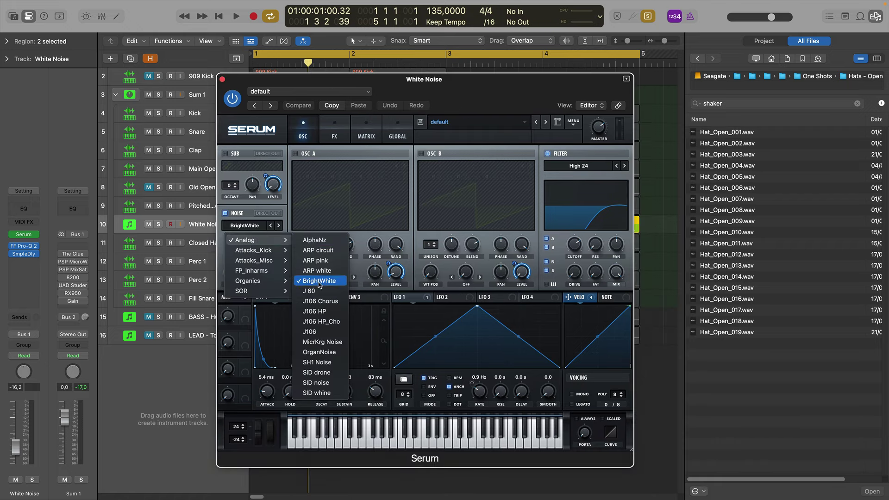
{"action": "left_click", "coordinate": [353, 86]}
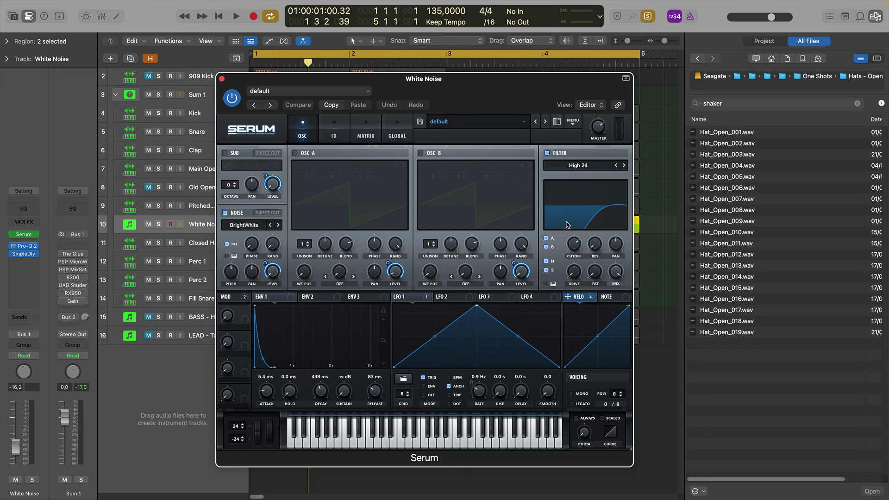
Audition the noise, then open the White Noise track's FF Pro-Q 2 band-pass EQ
{"action": "key", "text": "space"}
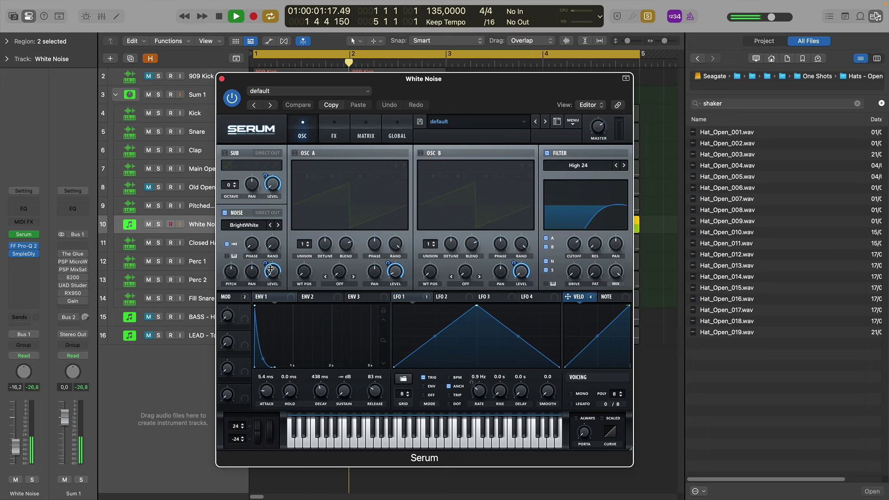
{"action": "mouse_move", "coordinate": [271, 269]}
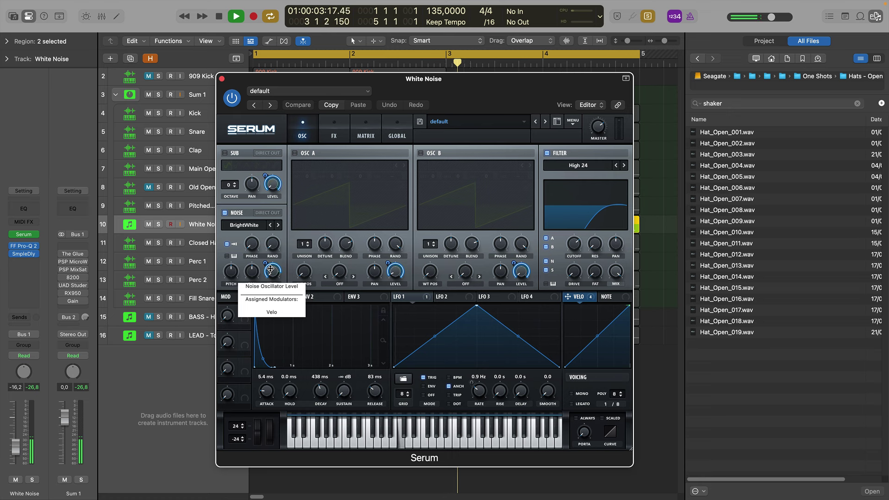
{"action": "key", "text": "space"}
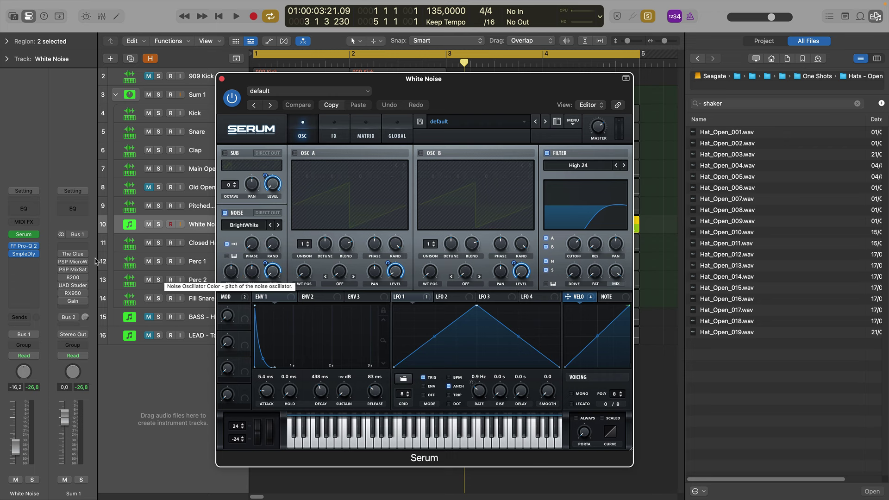
{"action": "left_click", "coordinate": [24, 246]}
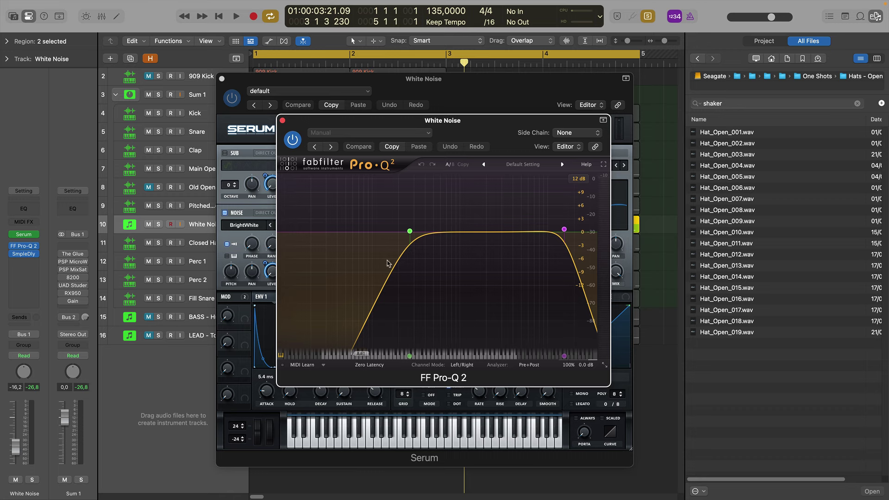
Compare the White Noise EQ bypassed and active during playback, then close Pro-Q 2 and Serum
{"action": "key", "text": "space"}
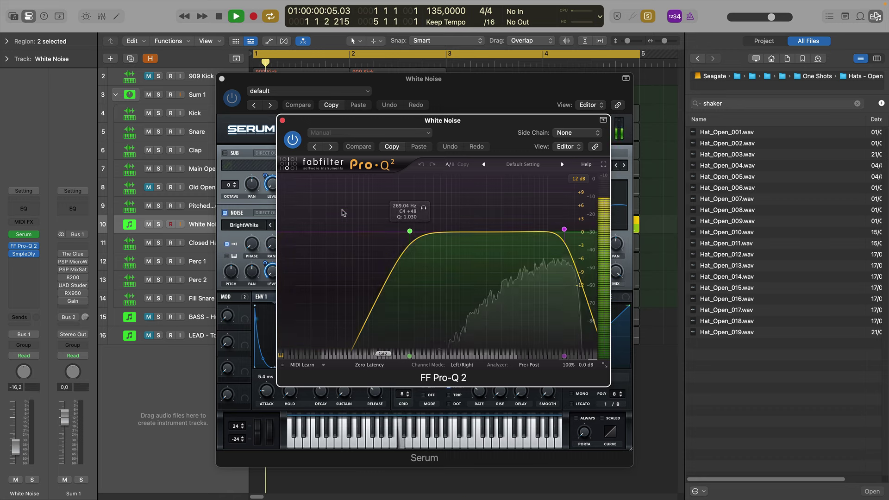
{"action": "left_click", "coordinate": [292, 140]}
{"action": "left_click", "coordinate": [294, 140]}
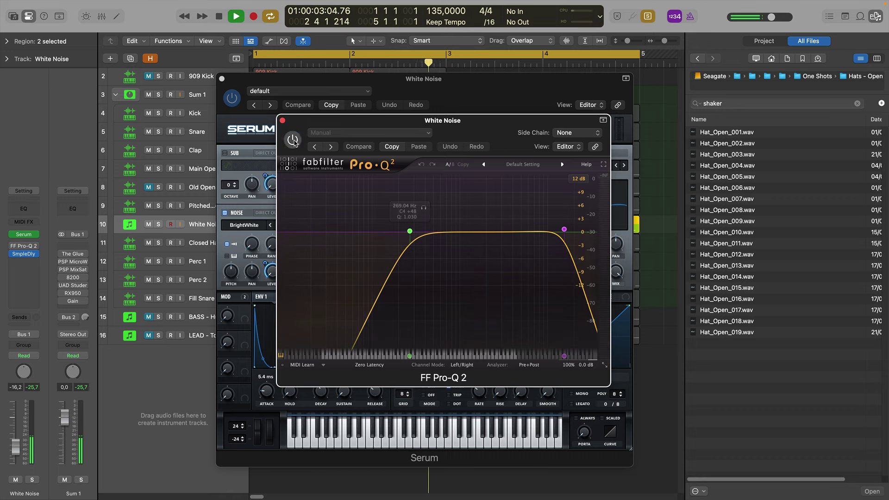
{"action": "left_click", "coordinate": [282, 120]}
{"action": "key", "text": "space"}
{"action": "left_click", "coordinate": [223, 79]}
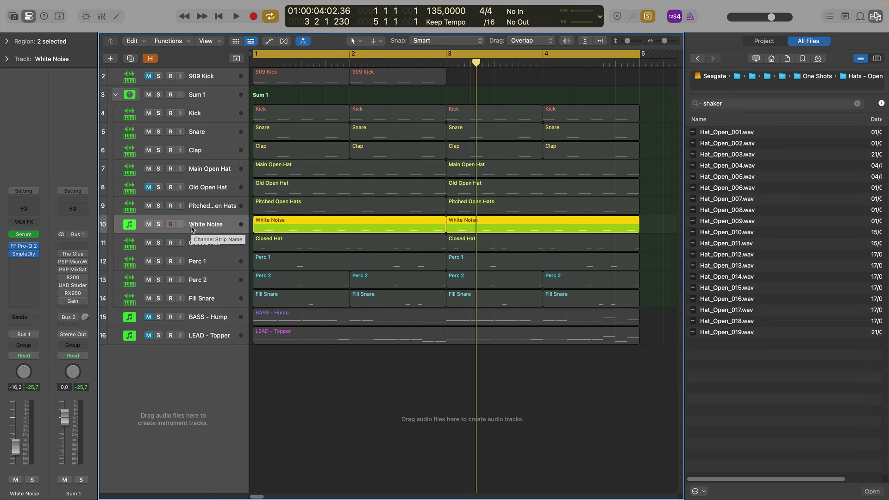
Audition the White Noise Sample Delay set to 245 samples left and 0 right
{"action": "left_click", "coordinate": [22, 255]}
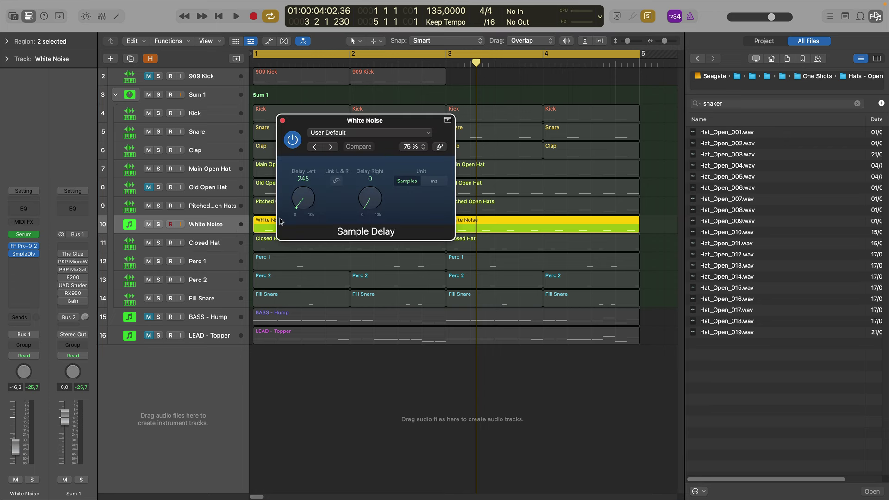
{"action": "key", "text": "space"}
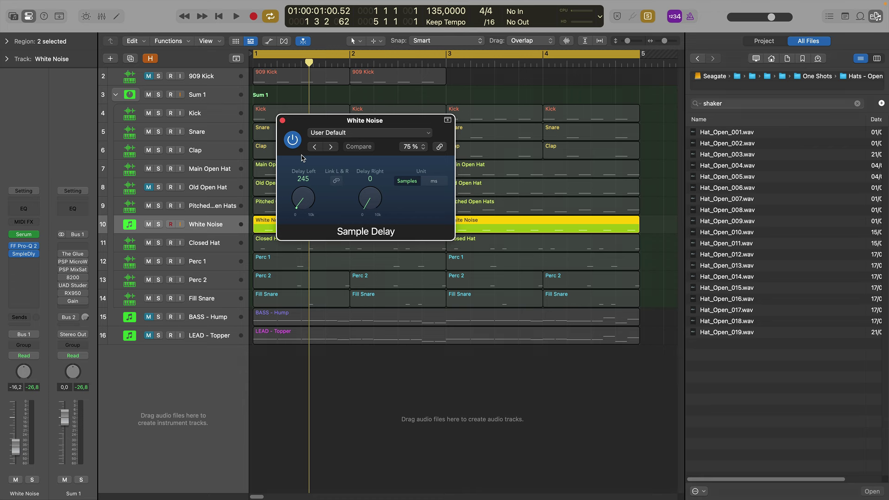
{"action": "key", "text": "space"}
{"action": "key", "text": "space"}
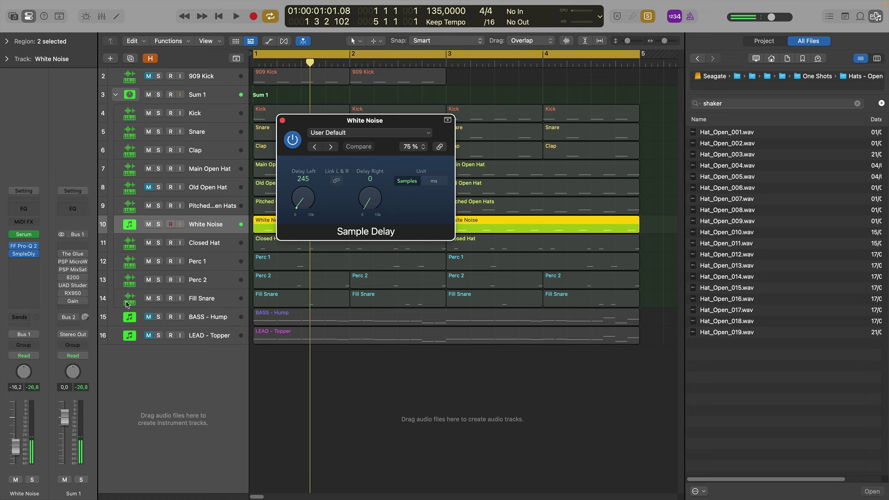
Audition the Sum 1 bus Gain plug-in, bypass it, and close its window
{"action": "left_click", "coordinate": [73, 302]}
{"action": "key", "text": "space"}
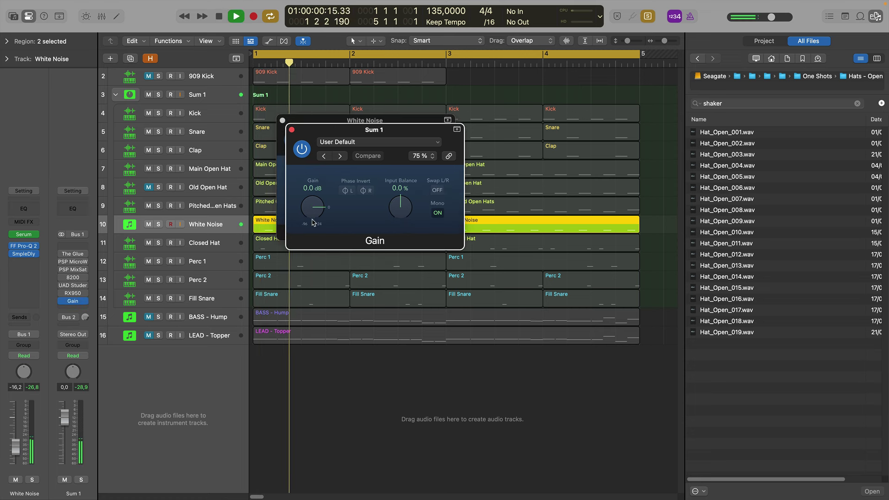
{"action": "key", "text": "space"}
{"action": "left_click", "coordinate": [302, 148]}
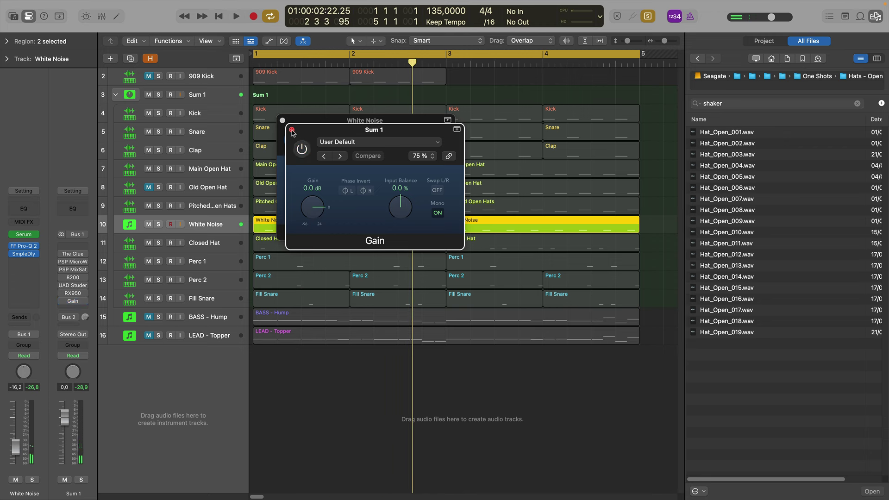
{"action": "left_click", "coordinate": [292, 131]}
Select the drum and White Noise regions and audition the beat from bar 1
{"action": "left_click_drag", "start_coordinate": [653, 211], "coordinate": [201, 115]}
{"action": "left_click_drag", "start_coordinate": [651, 226], "coordinate": [277, 235]}
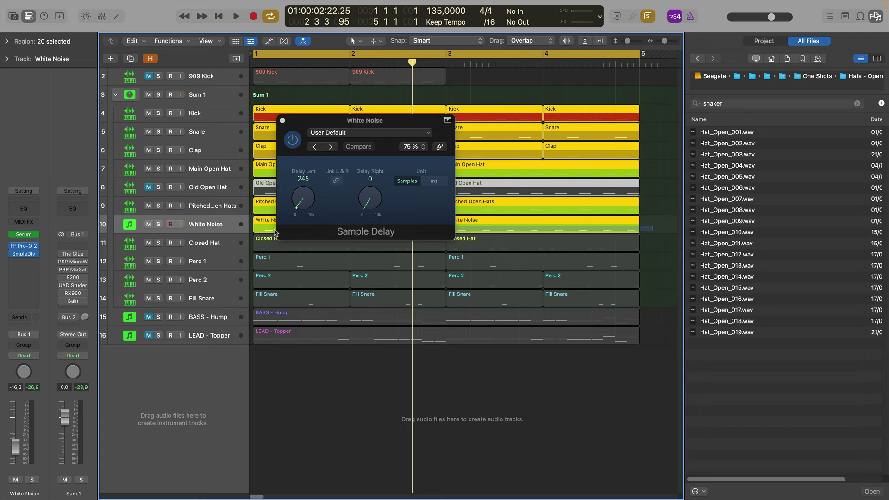
{"action": "key", "text": "shift+space"}
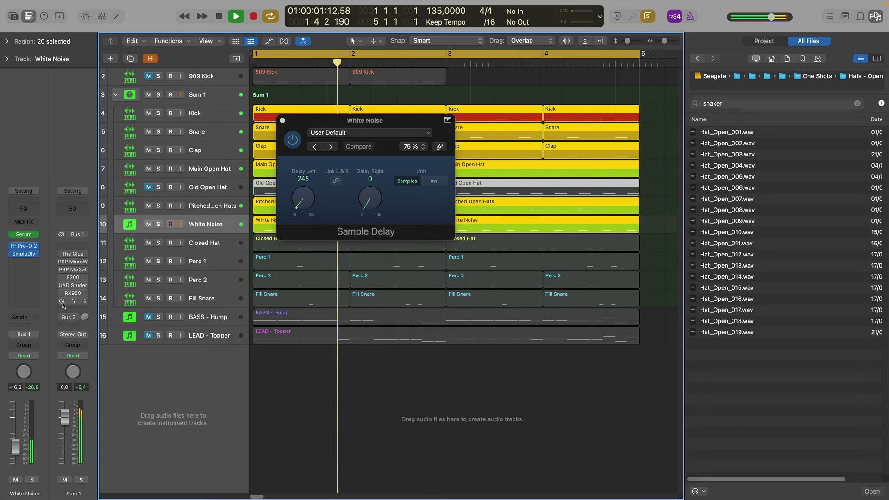
{"action": "mouse_move", "coordinate": [63, 304]}
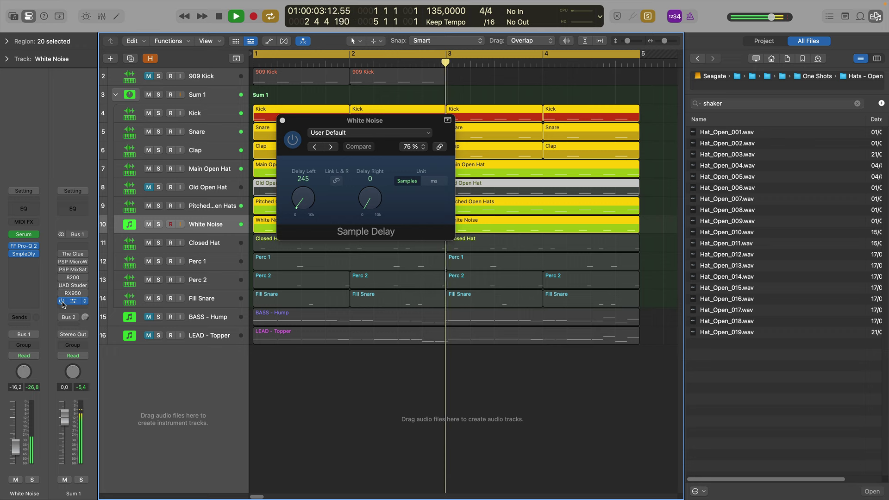
{"action": "key", "text": "space"}
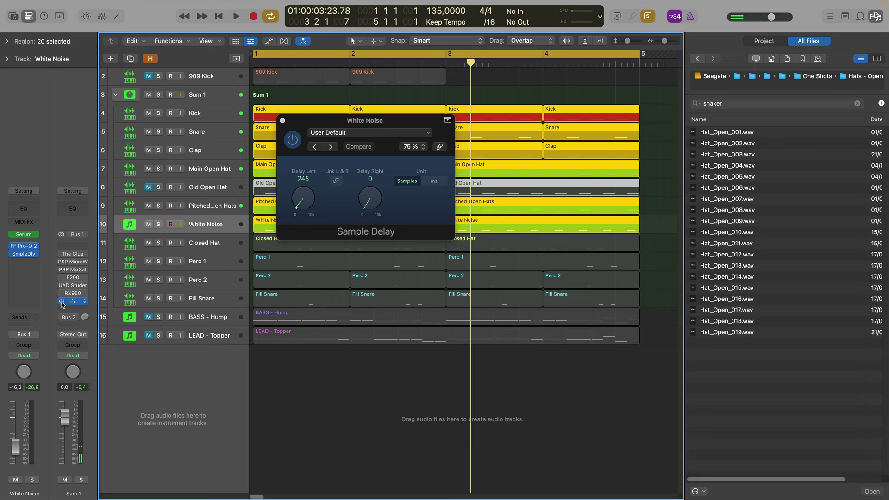
{"action": "key", "text": "space"}
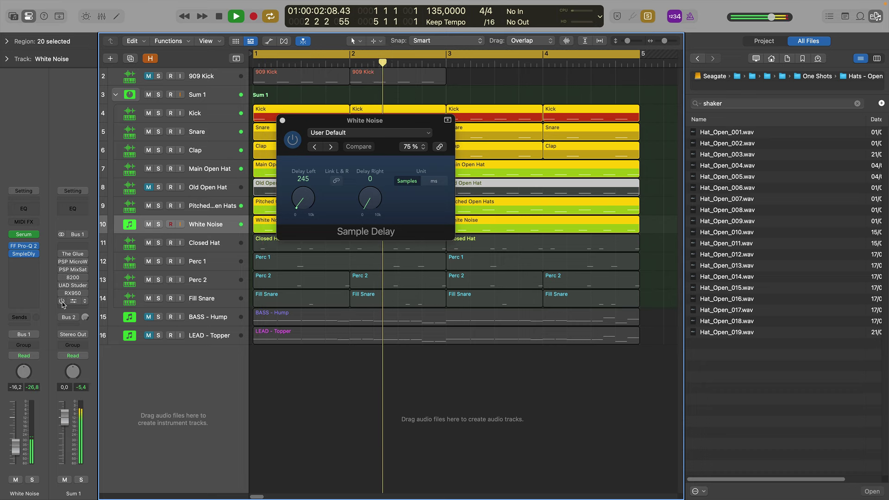
{"action": "key", "text": "space"}
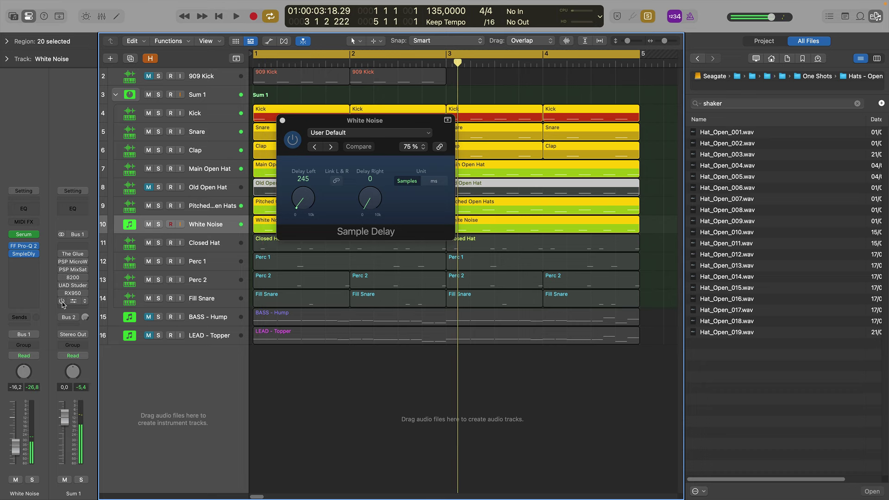
{"action": "key", "text": "space"}
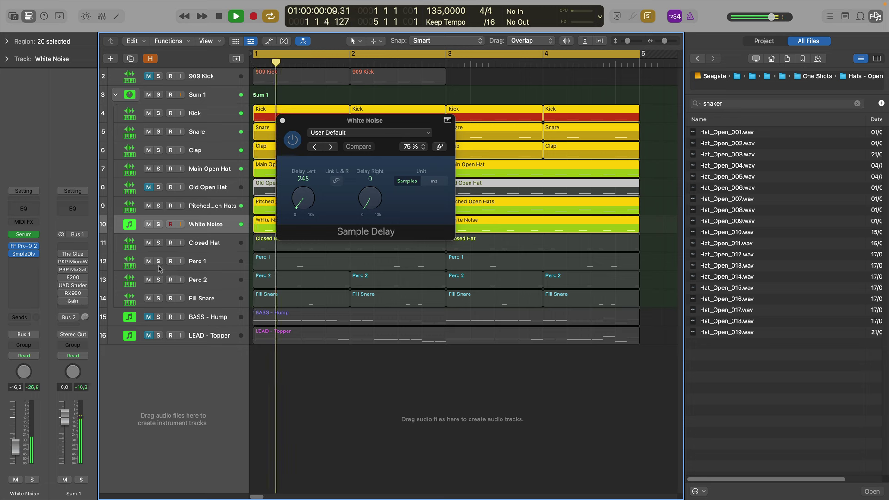
{"action": "key", "text": "space"}
Reopen the White Noise Sample Delay, audition it, and close its window again
{"action": "left_click", "coordinate": [282, 121]}
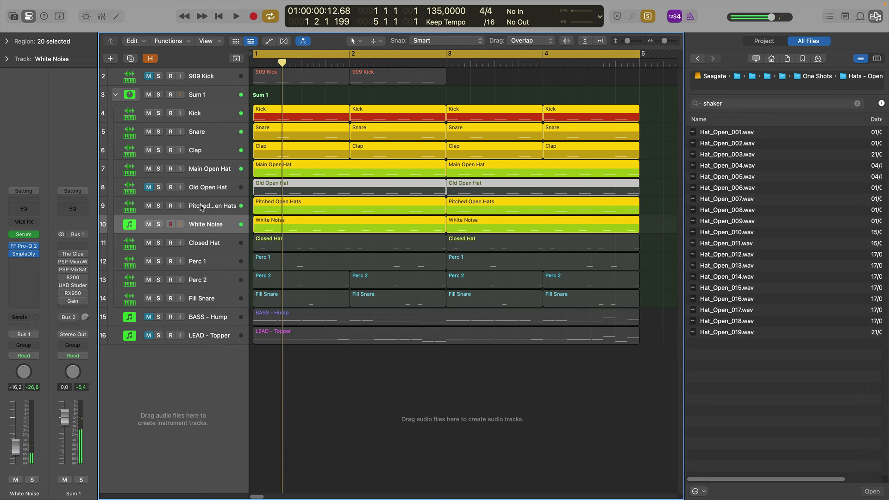
{"action": "left_click", "coordinate": [26, 254]}
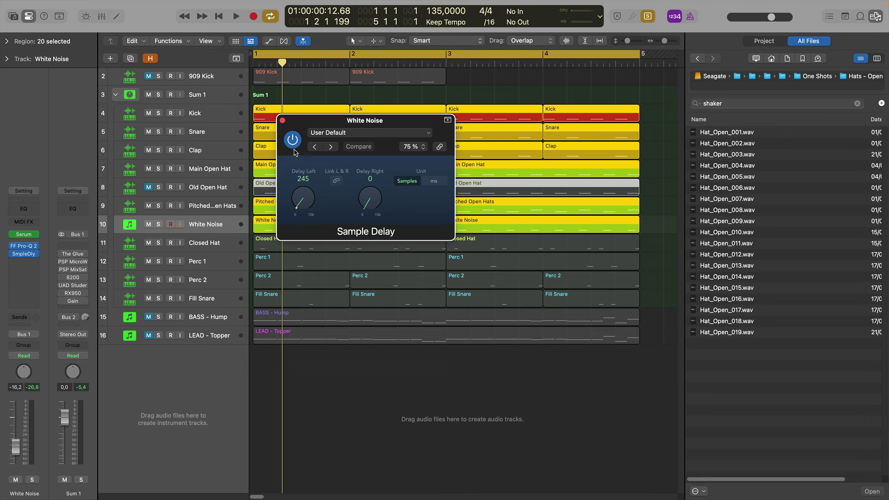
{"action": "key", "text": "space"}
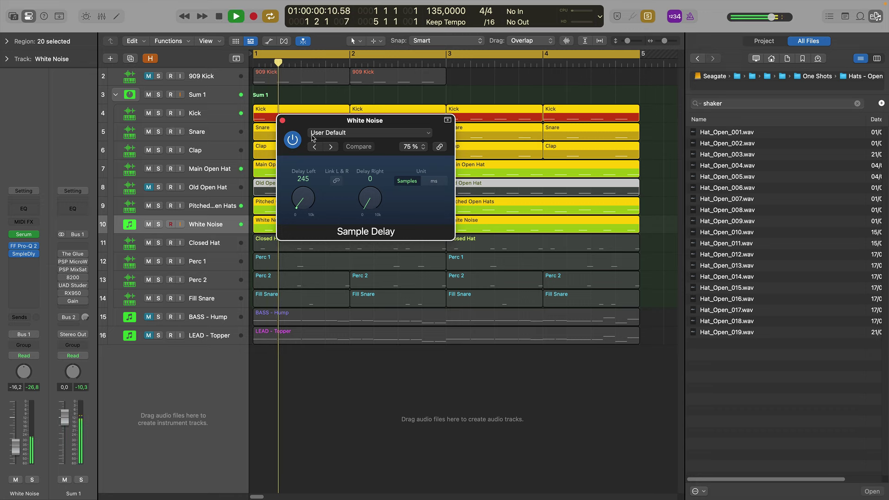
{"action": "left_click", "coordinate": [282, 120]}
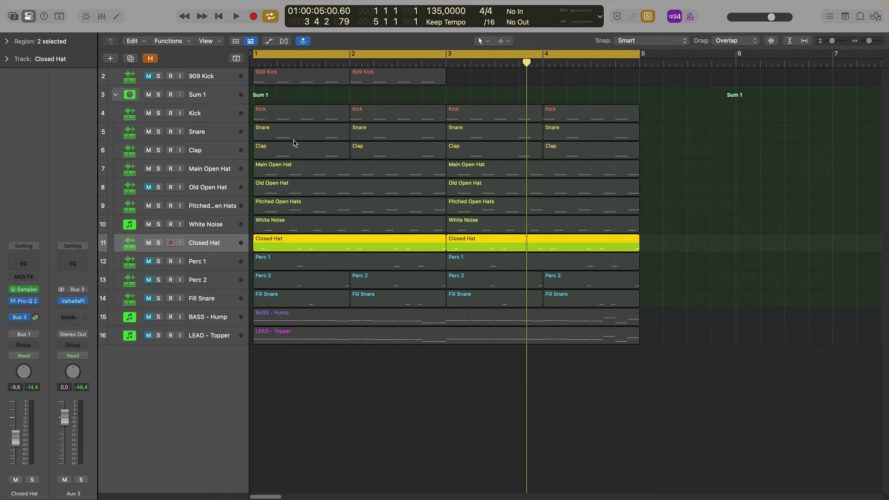
{"action": "key", "text": "space"}
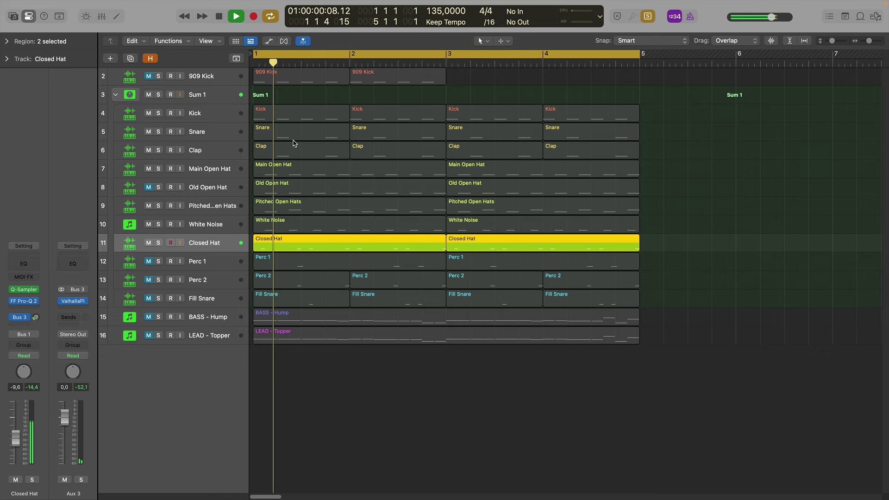
{"action": "left_click", "coordinate": [24, 290]}
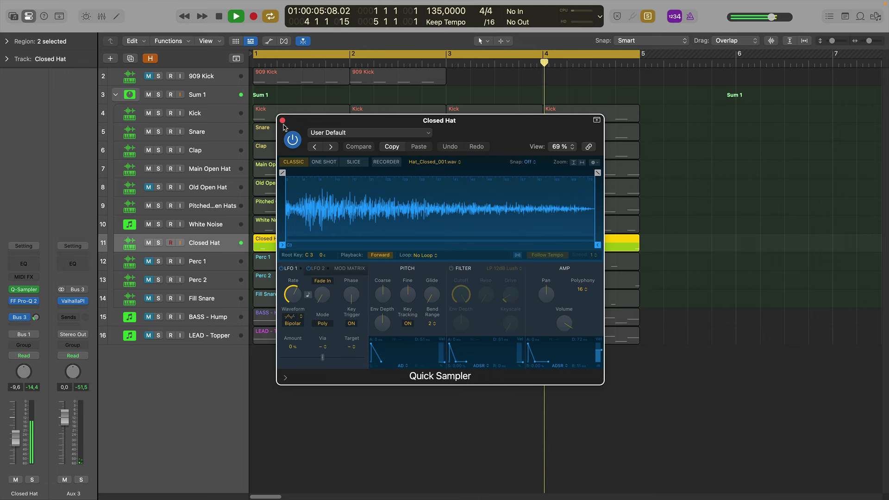
{"action": "left_click", "coordinate": [24, 289]}
{"action": "left_click", "coordinate": [24, 301]}
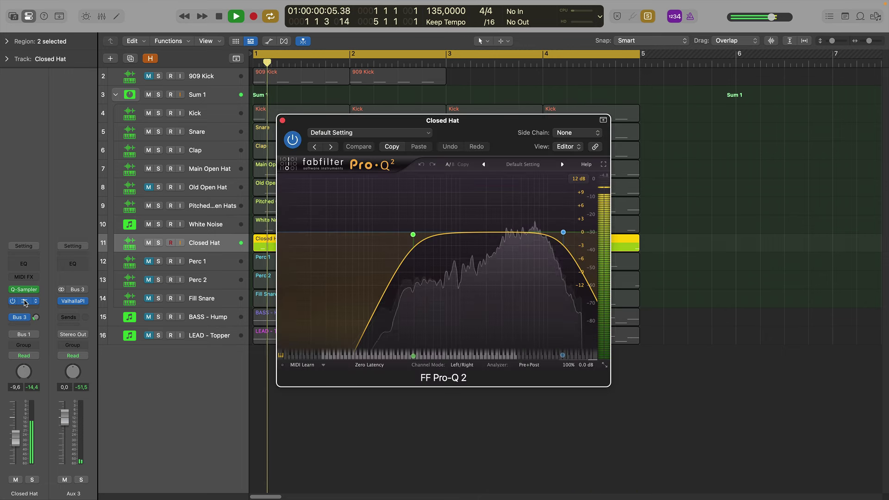
{"action": "left_click", "coordinate": [24, 302]}
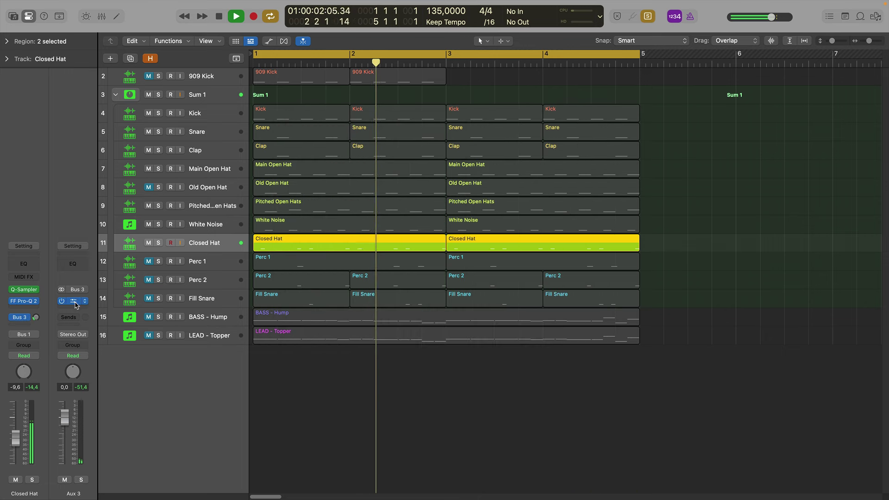
{"action": "left_click", "coordinate": [74, 301]}
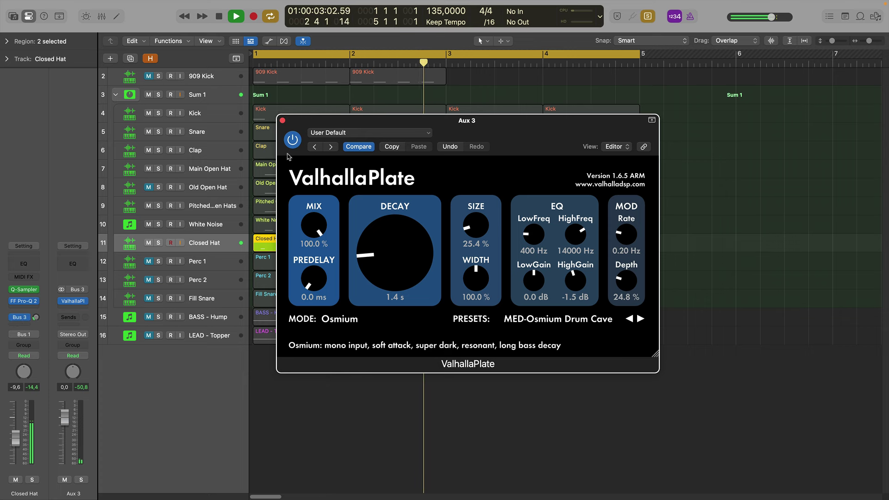
{"action": "left_click", "coordinate": [282, 120]}
{"action": "key", "text": "space"}
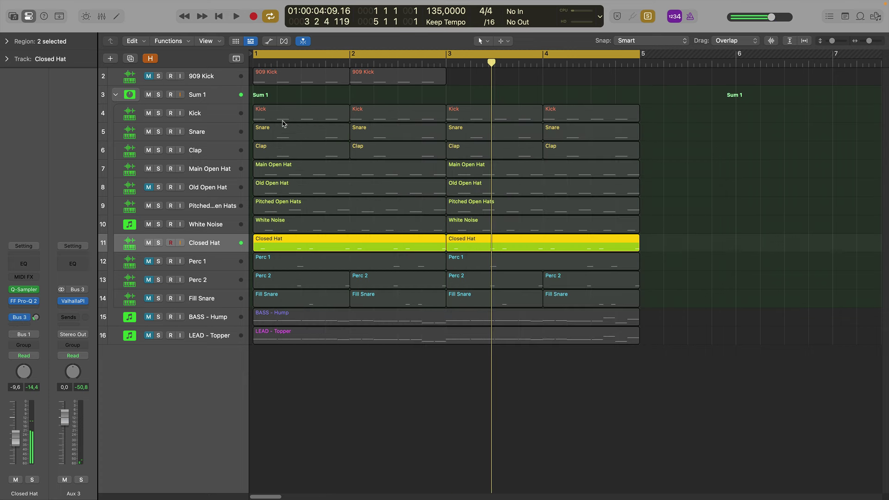
{"action": "key", "text": "space"}
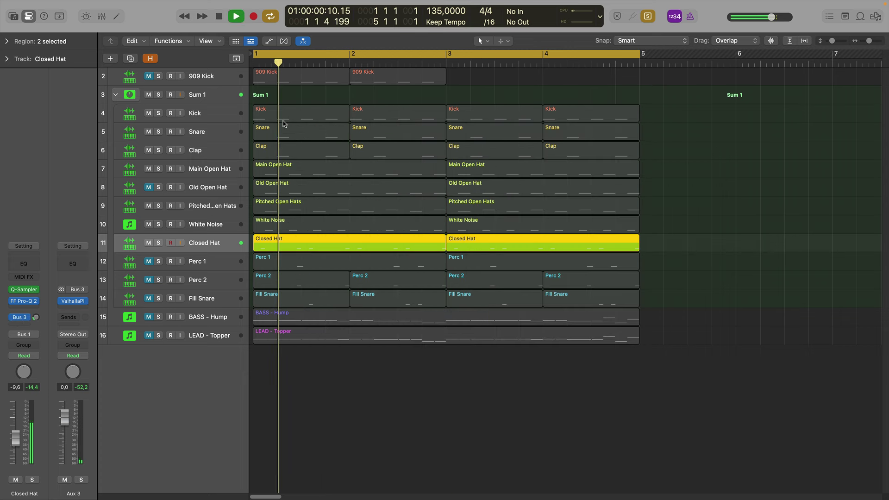
{"action": "key", "text": "space"}
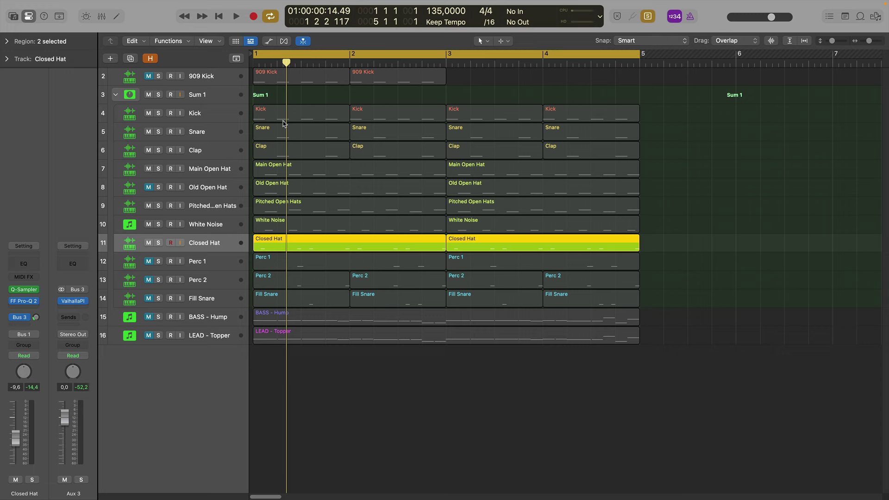
{"action": "left_click", "coordinate": [345, 379]}
{"action": "left_click", "coordinate": [346, 249]}
Open the first Closed Hat region in the Piano Roll and set the cycle to bars 1–3
{"action": "double_click", "coordinate": [346, 247]}
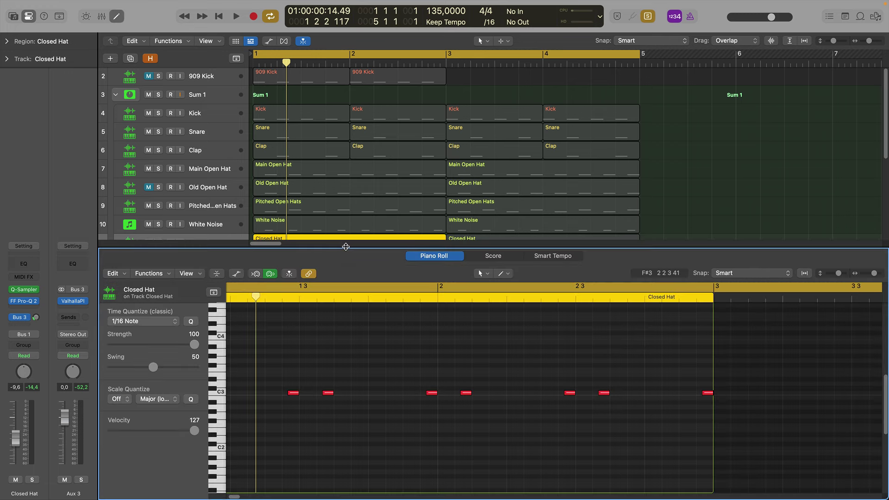
{"action": "scroll", "coordinate": [348, 398], "scroll_direction": "left", "scroll_amount": 3}
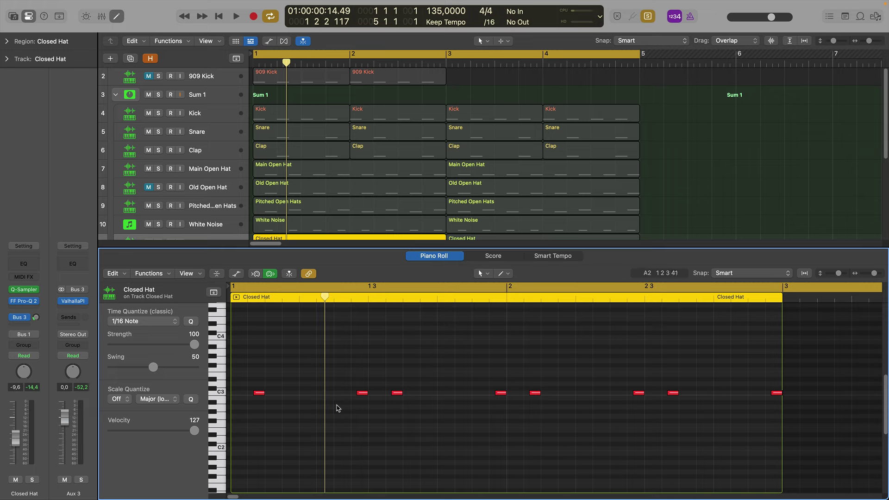
{"action": "key", "text": "super+u"}
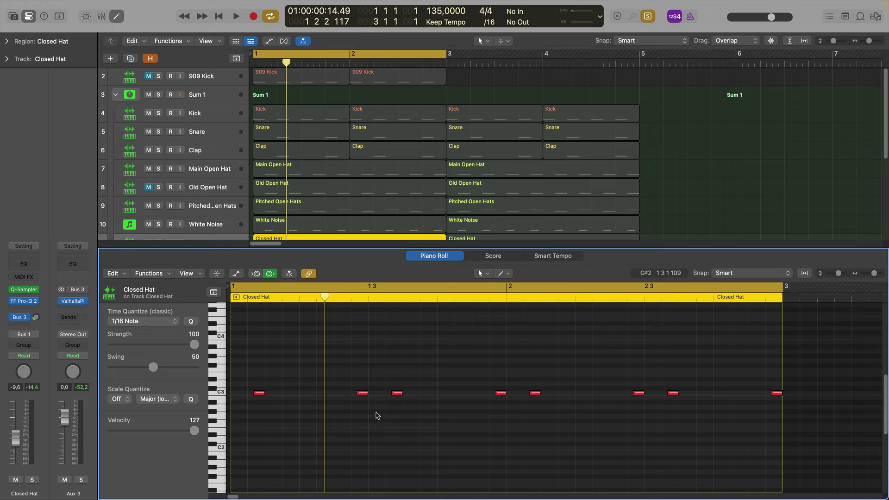
Browse the Time Quantize values and dismiss the list, keeping 1/16 Note
{"action": "left_click", "coordinate": [139, 321]}
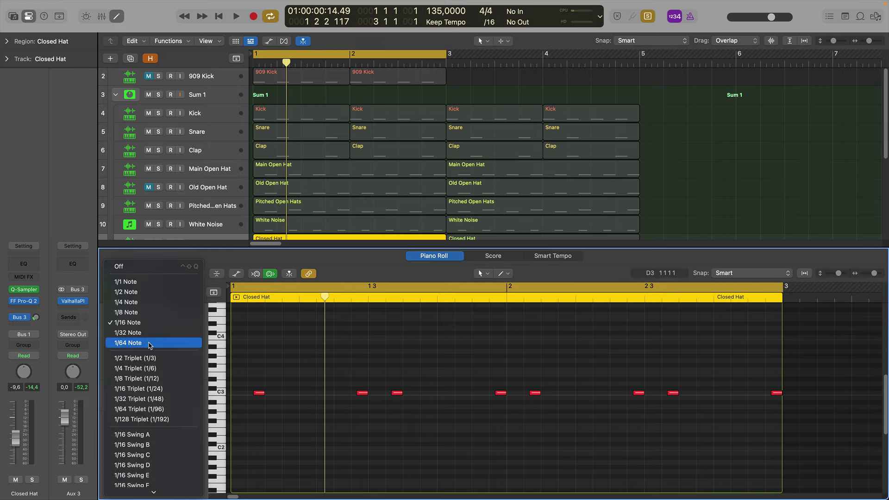
{"action": "scroll", "coordinate": [148, 343], "scroll_direction": "down", "scroll_amount": 10}
{"action": "scroll", "coordinate": [150, 345], "scroll_direction": "down", "scroll_amount": 10}
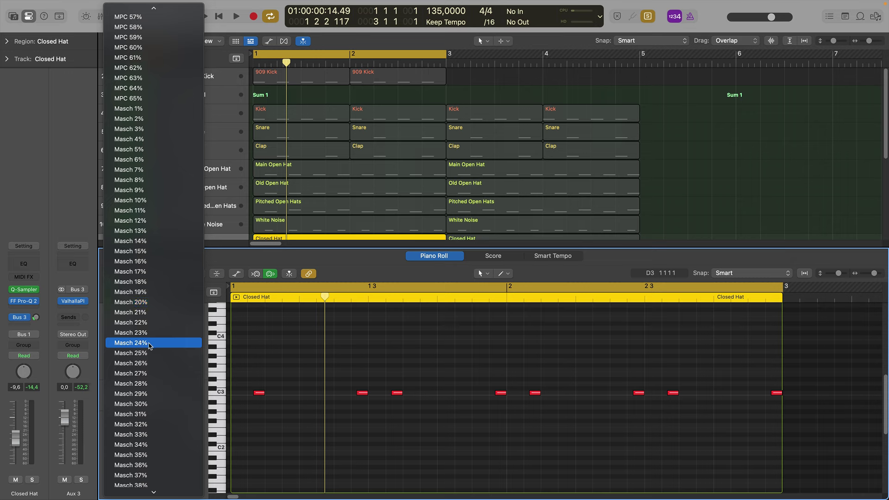
{"action": "scroll", "coordinate": [150, 345], "scroll_direction": "down", "scroll_amount": 3}
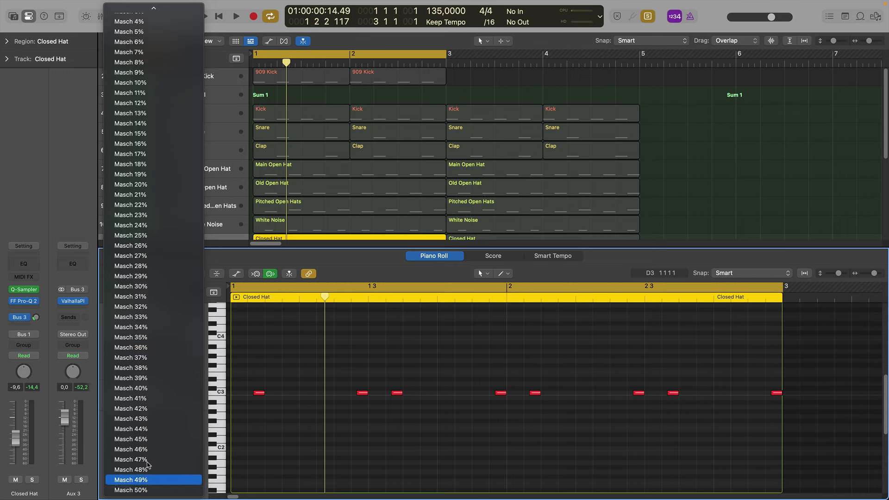
{"action": "scroll", "coordinate": [146, 377], "scroll_direction": "up", "scroll_amount": 8}
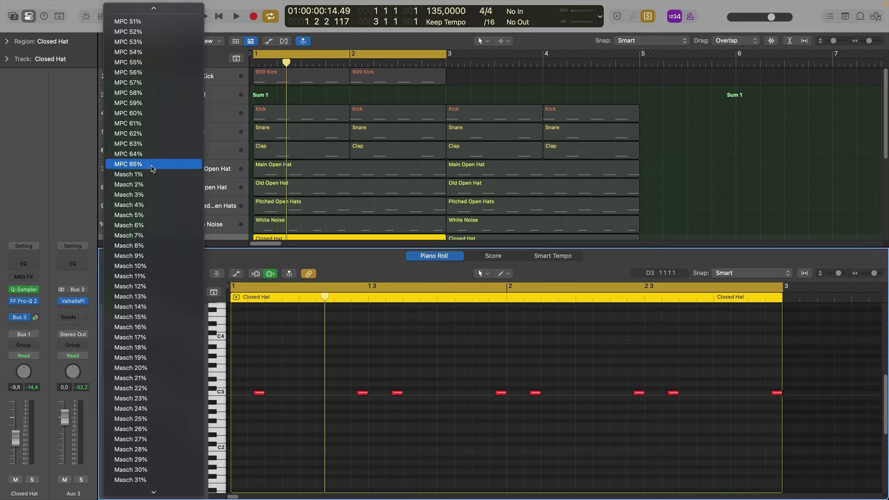
{"action": "left_click", "coordinate": [303, 385]}
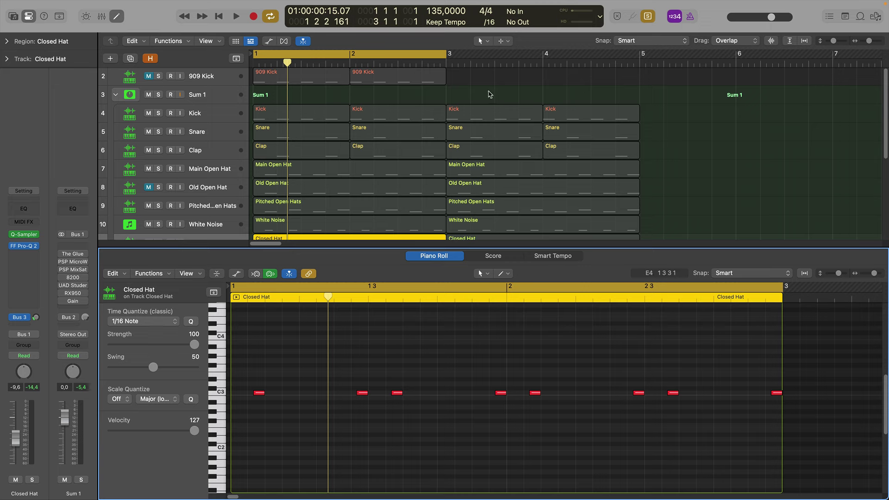
Set the LCD display division to /24 and audition the Closed Hat pattern
{"action": "left_click", "coordinate": [492, 22]}
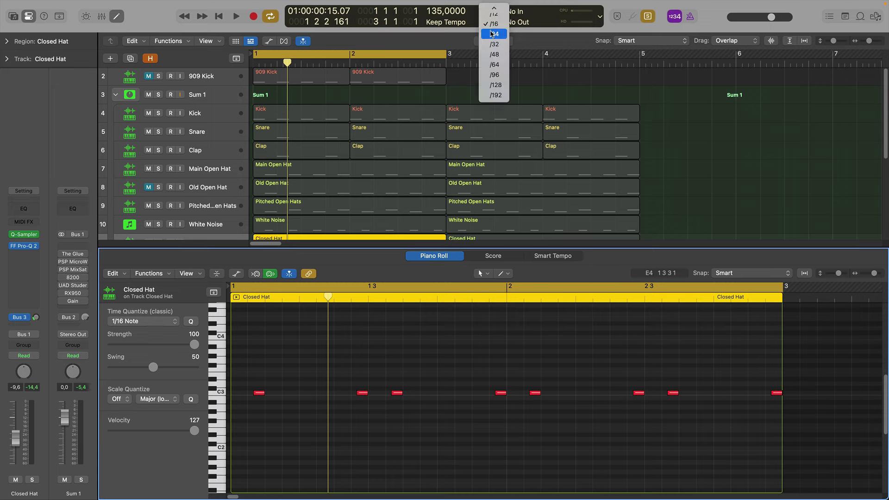
{"action": "left_click", "coordinate": [492, 34]}
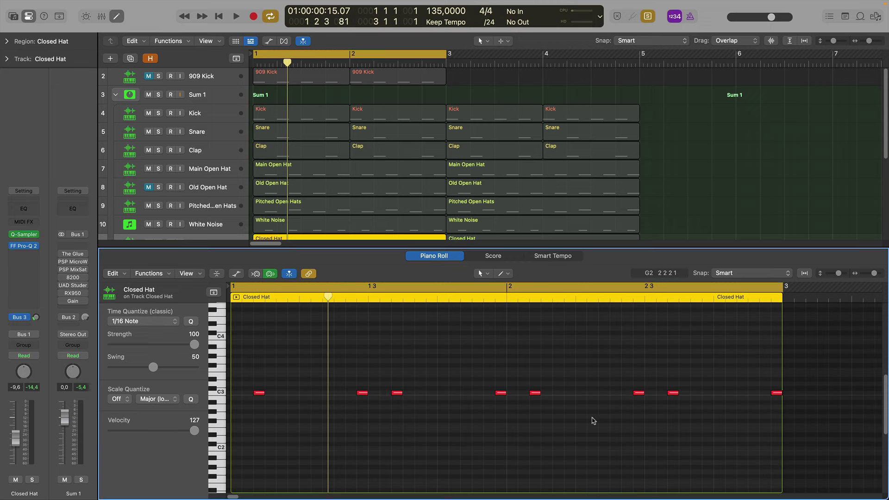
{"action": "key", "text": "space"}
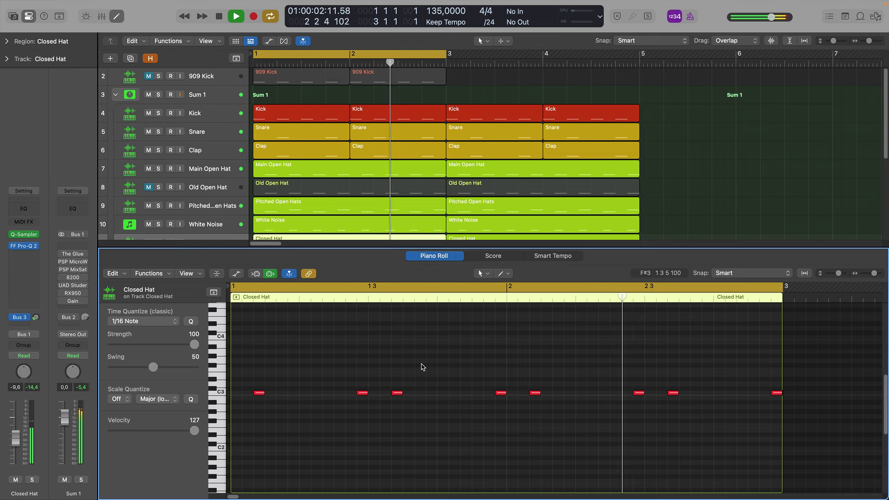
{"action": "key", "text": "space"}
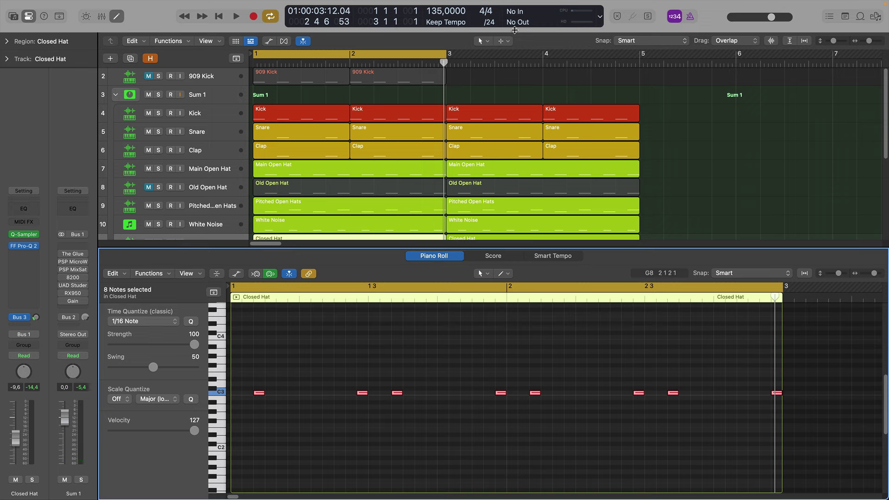
Switch the division to /16 and play the beat from the start
{"action": "left_click", "coordinate": [491, 23]}
{"action": "left_click", "coordinate": [493, 14]}
{"action": "key", "text": "space"}
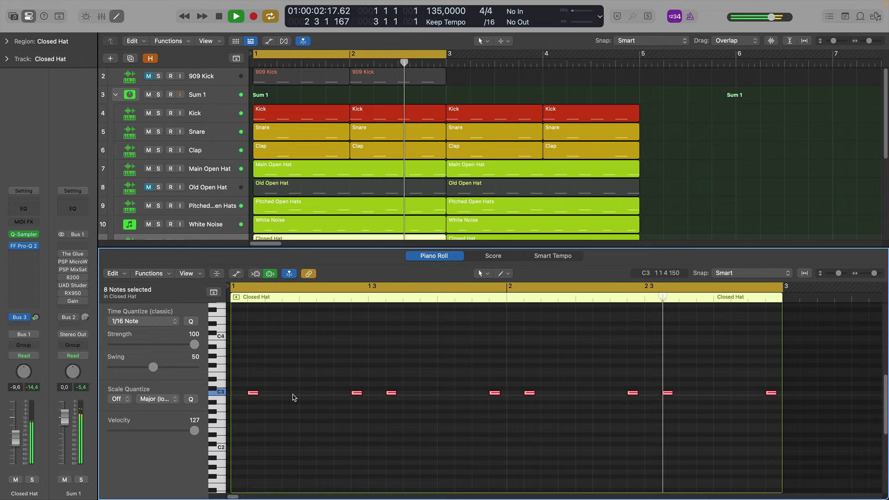
{"action": "key", "text": "space"}
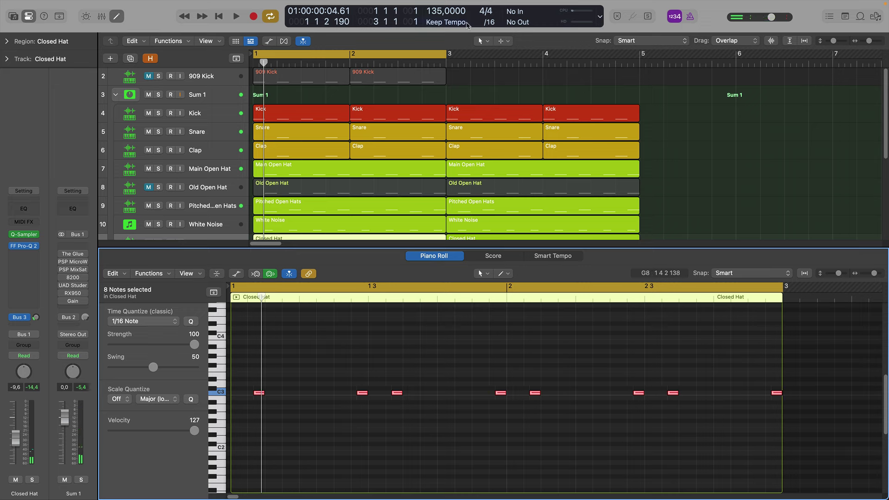
Set the division back to /24, deselect the eight Closed Hat notes, and play the loop
{"action": "left_click", "coordinate": [489, 23]}
{"action": "left_click", "coordinate": [490, 34]}
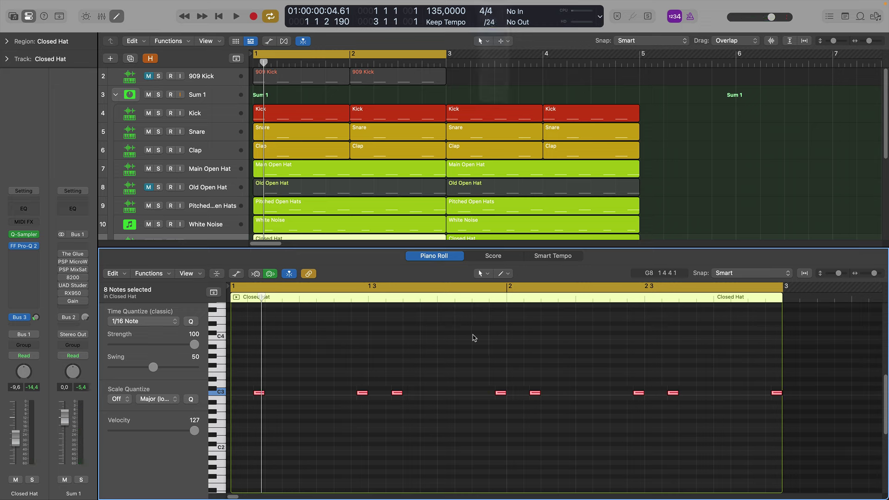
{"action": "left_click", "coordinate": [465, 362]}
{"action": "key", "text": "space"}
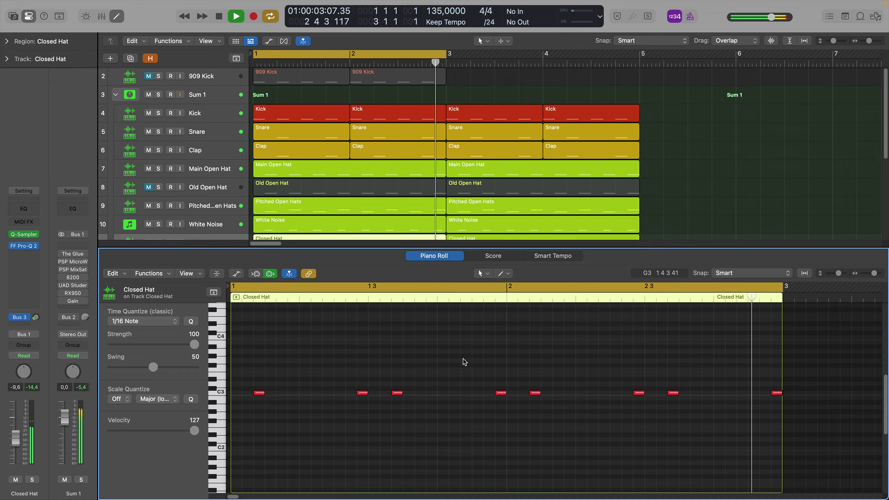
{"action": "key", "text": "space"}
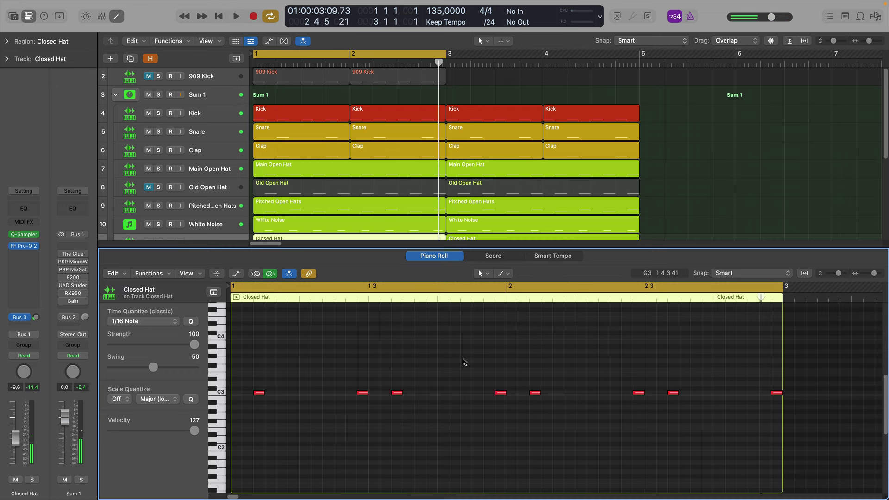
Close the note editor and solo the first Perc 1 region to hear it alone
{"action": "key", "text": "e"}
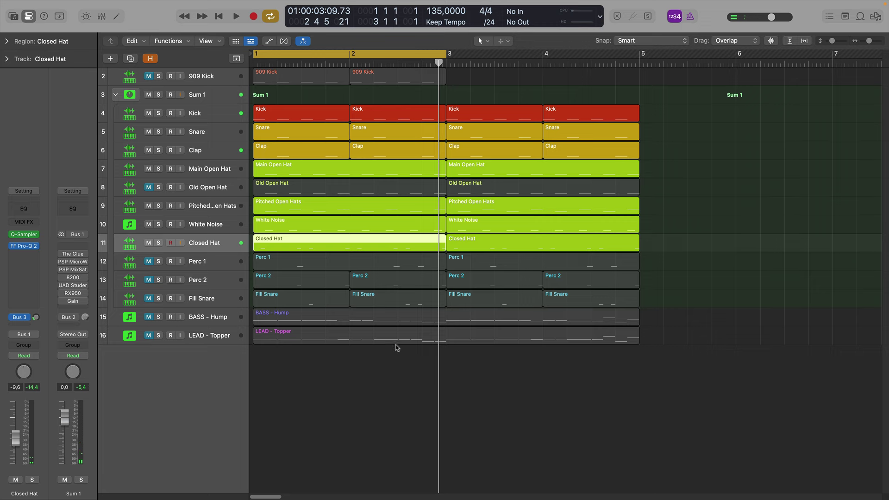
{"action": "key", "text": "space"}
{"action": "key", "text": "space"}
{"action": "key", "text": "Down"}
{"action": "key", "text": "ctrl+s"}
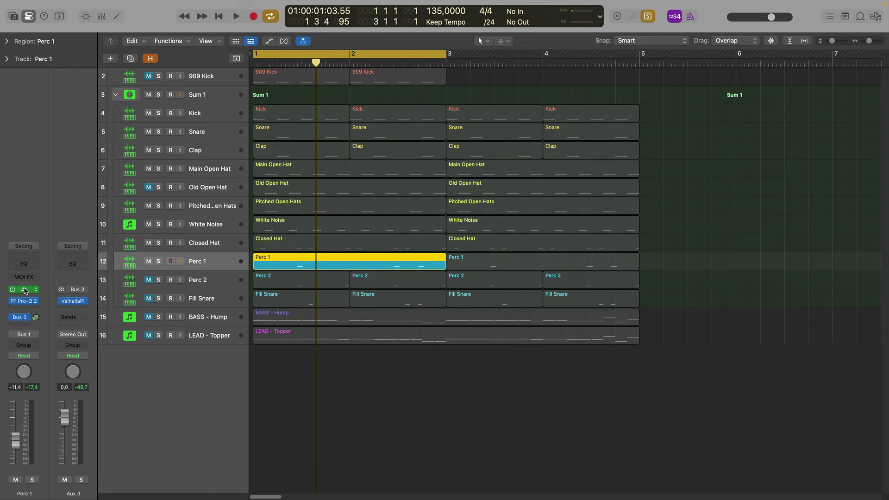
{"action": "key", "text": "space"}
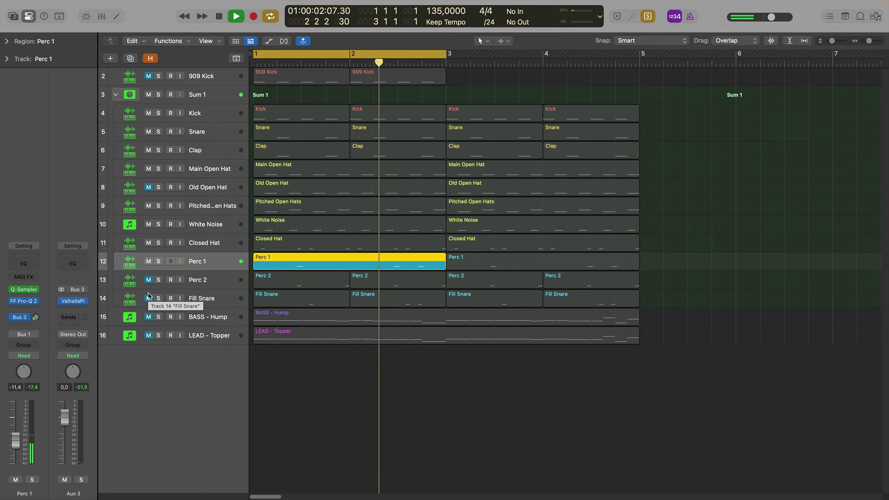
{"action": "key", "text": "space"}
Audition the Perc 1 Quick Sampler loaded with Perc_005.wav, then close it
{"action": "left_click", "coordinate": [20, 293]}
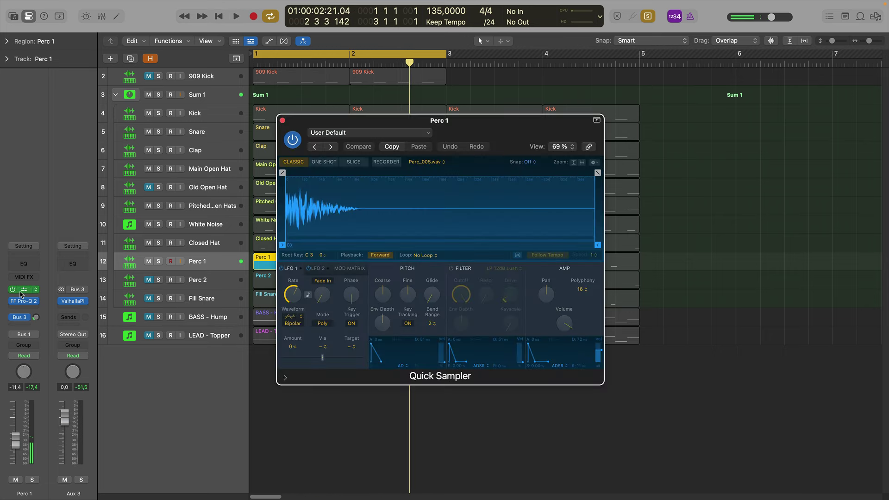
{"action": "key", "text": "space"}
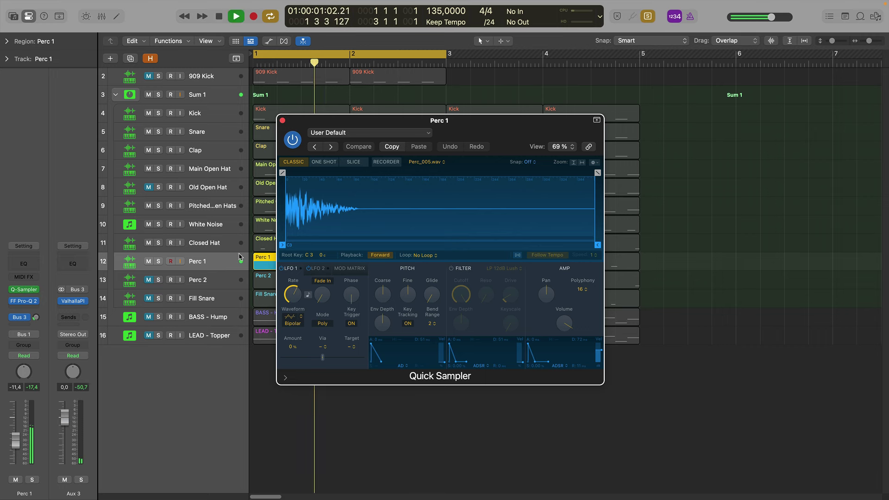
{"action": "key", "text": "space"}
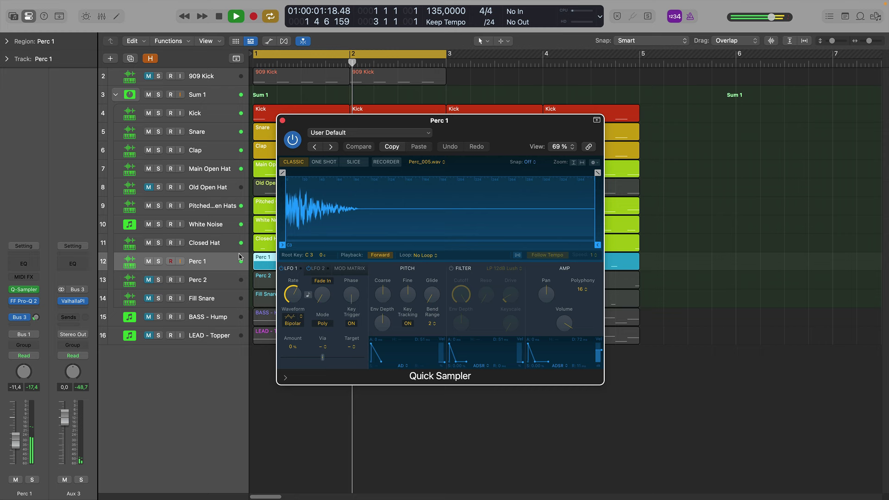
{"action": "key", "text": "space"}
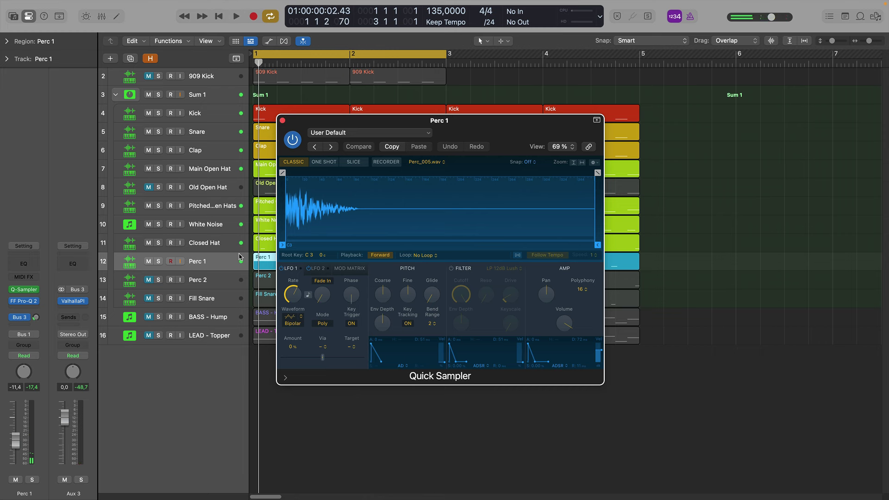
{"action": "key", "text": "space"}
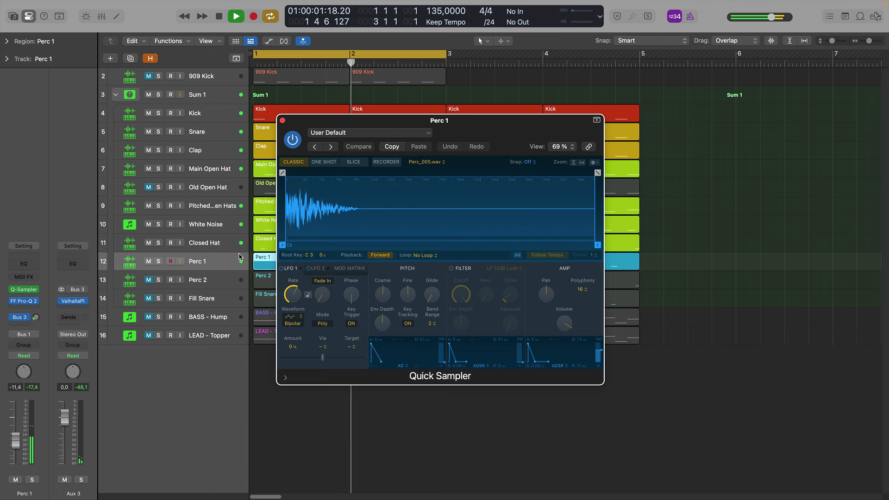
{"action": "key", "text": "v"}
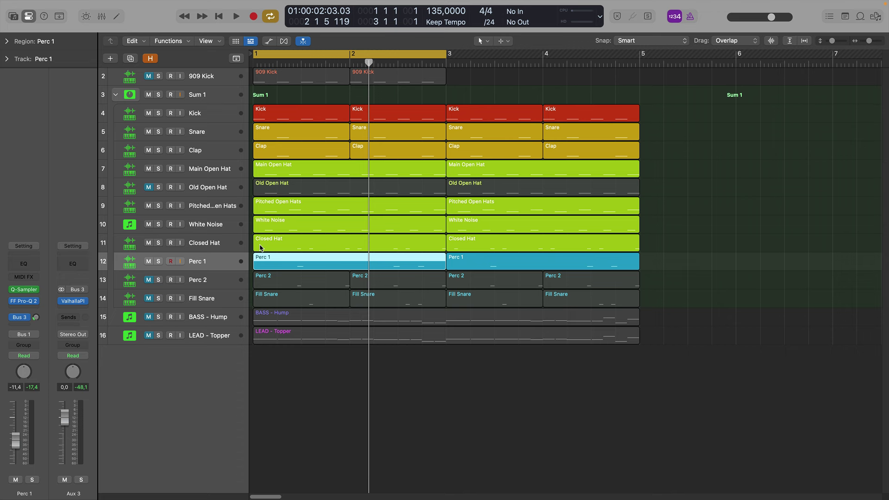
Play the loop, mute White Noise, Pitched Open Hats and Main Open Hat, and unmute Perc 2
{"action": "left_click", "coordinate": [261, 247]}
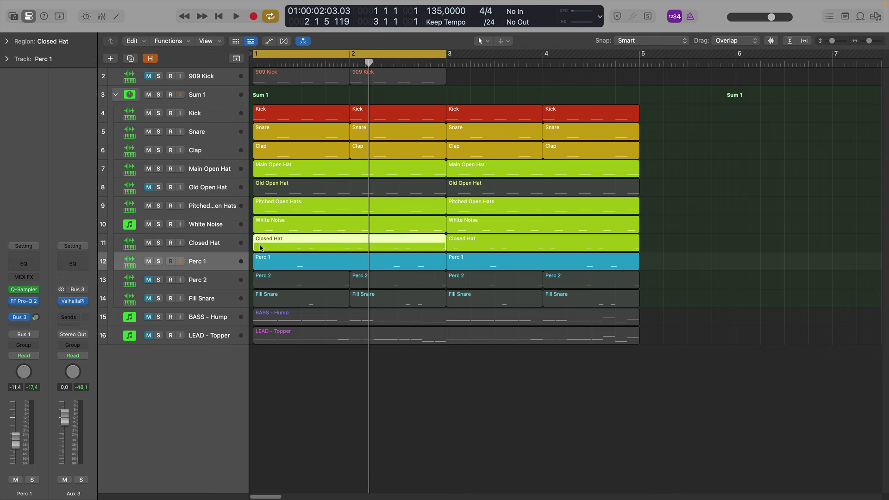
{"action": "key", "text": "space"}
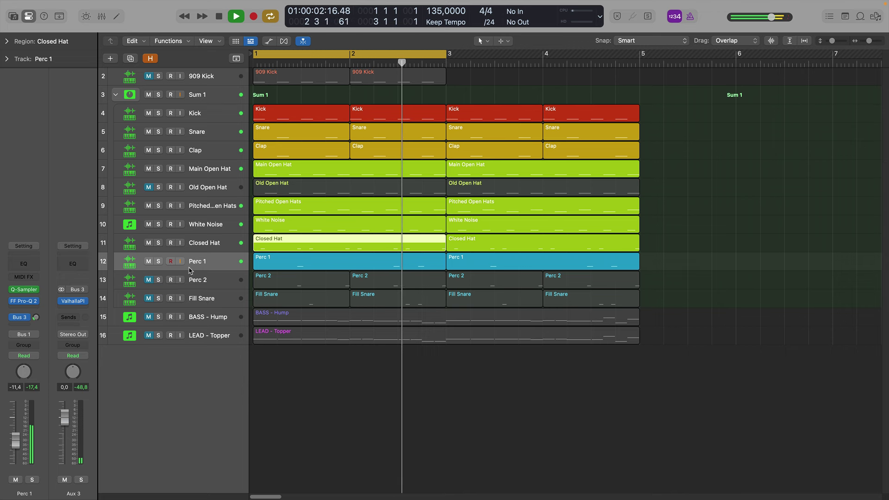
{"action": "left_click", "coordinate": [148, 225]}
{"action": "left_click", "coordinate": [148, 206]}
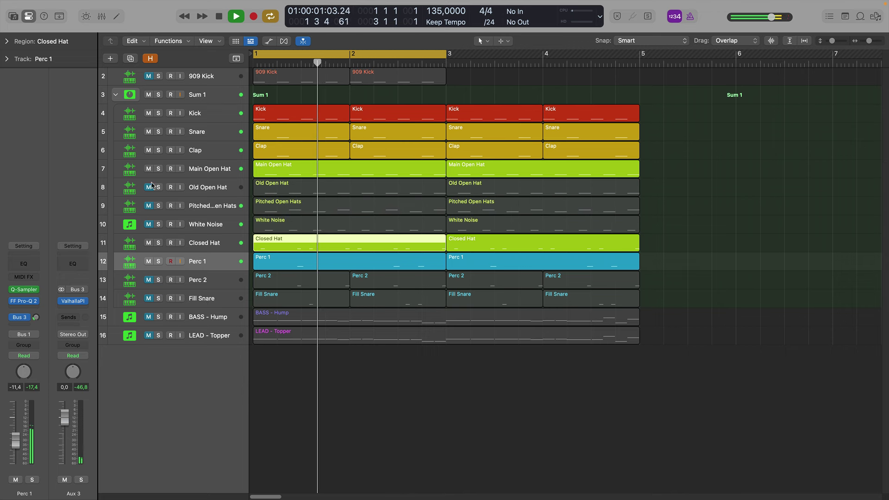
{"action": "left_click", "coordinate": [149, 168]}
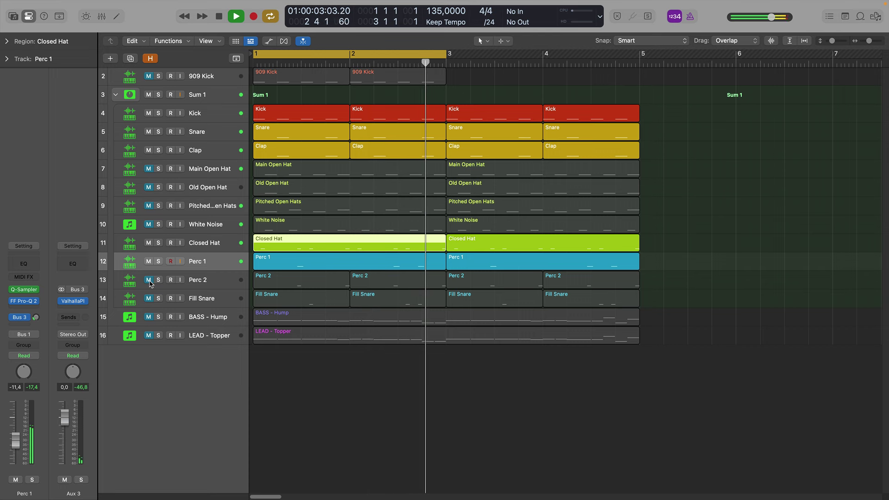
{"action": "left_click", "coordinate": [148, 280]}
Solo the two Perc 2 regions with the first Perc 1 region and play them
{"action": "left_click", "coordinate": [208, 283]}
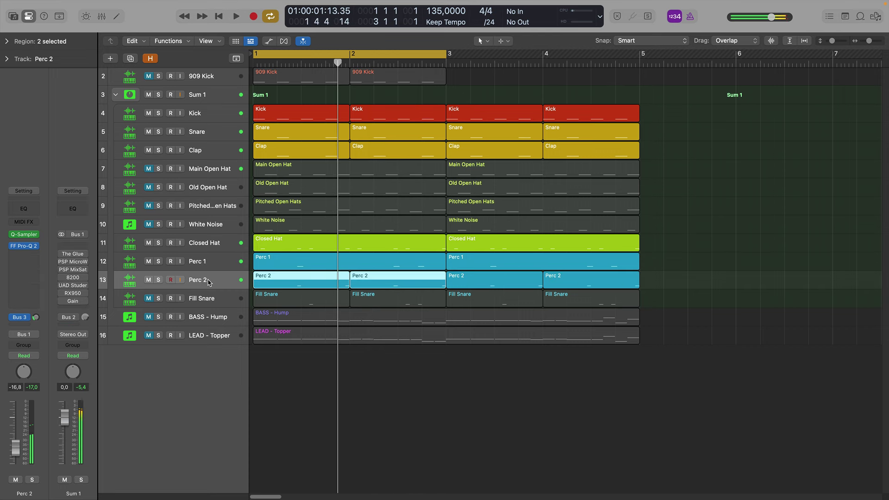
{"action": "key", "text": "ctrl+s"}
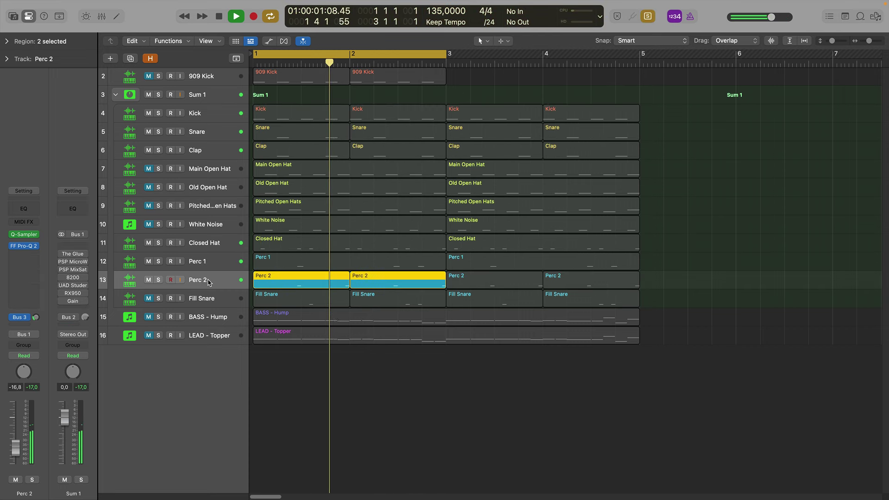
{"action": "key", "text": "space"}
{"action": "left_click", "coordinate": [207, 263], "text": "shift"}
{"action": "key", "text": "space"}
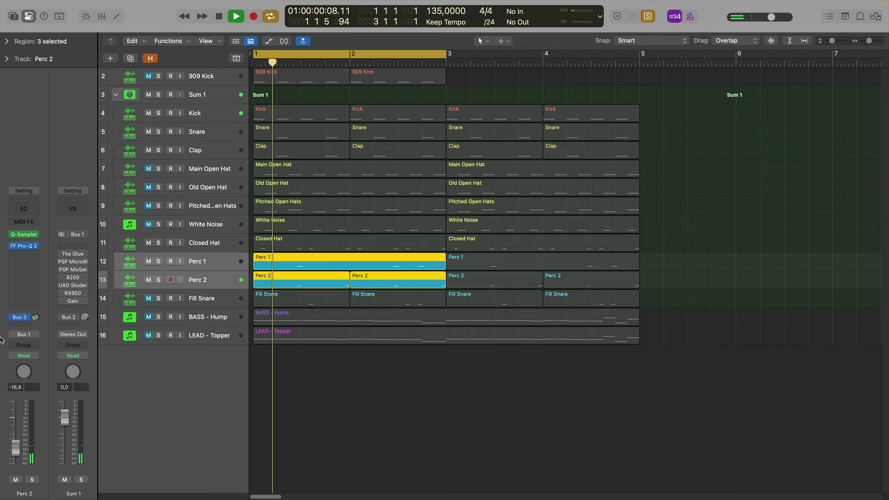
Check the Bus 3 send and Aux 3 reverb, then reopen Perc 1's Quick Sampler
{"action": "left_click", "coordinate": [18, 318]}
{"action": "key", "text": "Escape"}
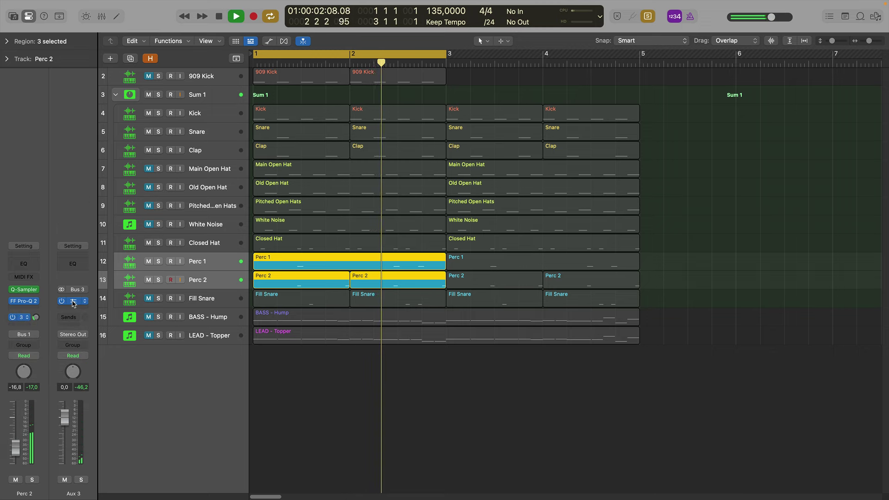
{"action": "left_click", "coordinate": [73, 301]}
{"action": "left_click", "coordinate": [24, 290]}
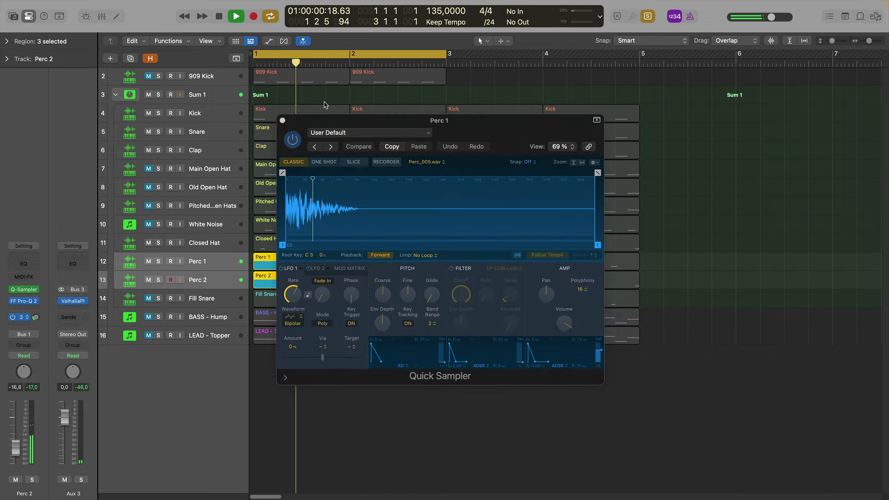
Close the Perc 1 sampler and play the Perc 2 bar 1–2 notes in the Piano Roll
{"action": "left_click", "coordinate": [283, 120]}
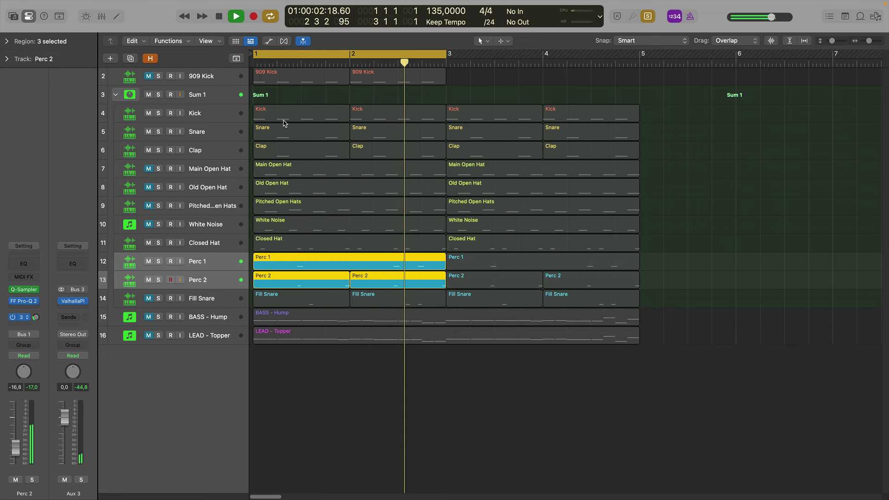
{"action": "key", "text": "p"}
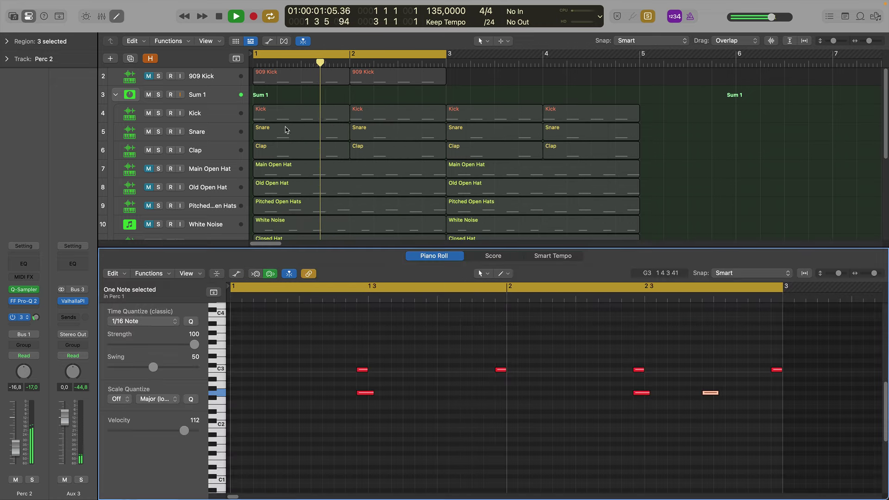
{"action": "key", "text": "super+Left"}
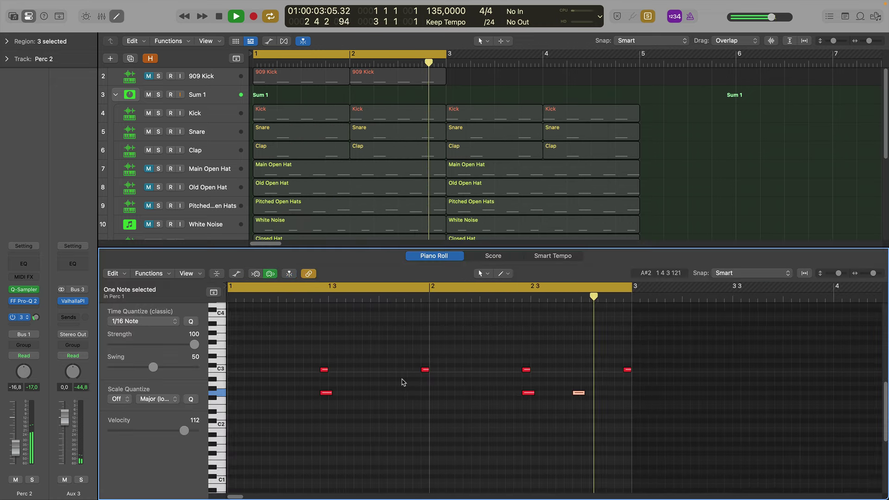
{"action": "key", "text": "space"}
{"action": "scroll", "coordinate": [229, 223], "scroll_direction": "down", "scroll_amount": 3}
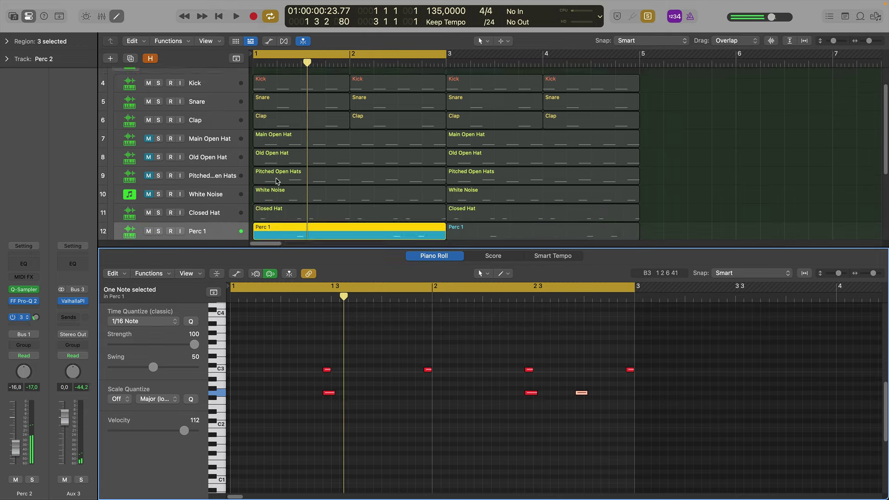
{"action": "left_click", "coordinate": [229, 234]}
{"action": "key", "text": "space"}
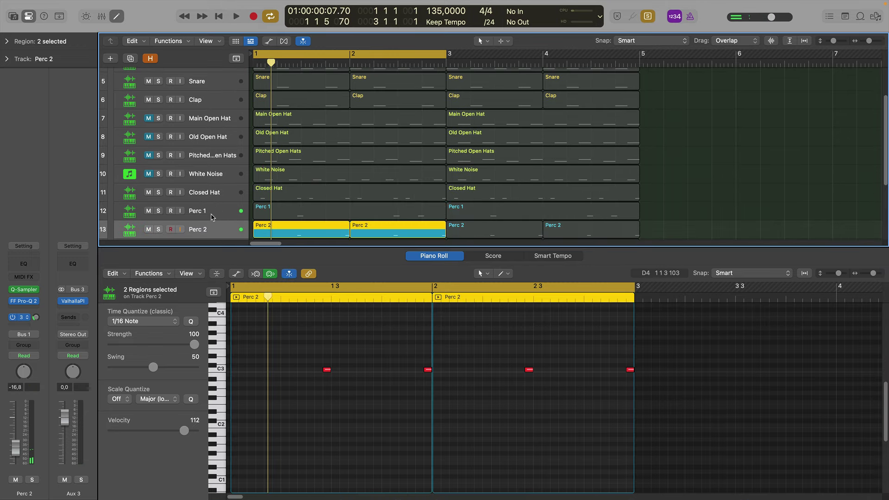
Select Perc 1 with both Perc 2 regions and audition their notes together
{"action": "left_click", "coordinate": [214, 216]}
{"action": "key", "text": "space"}
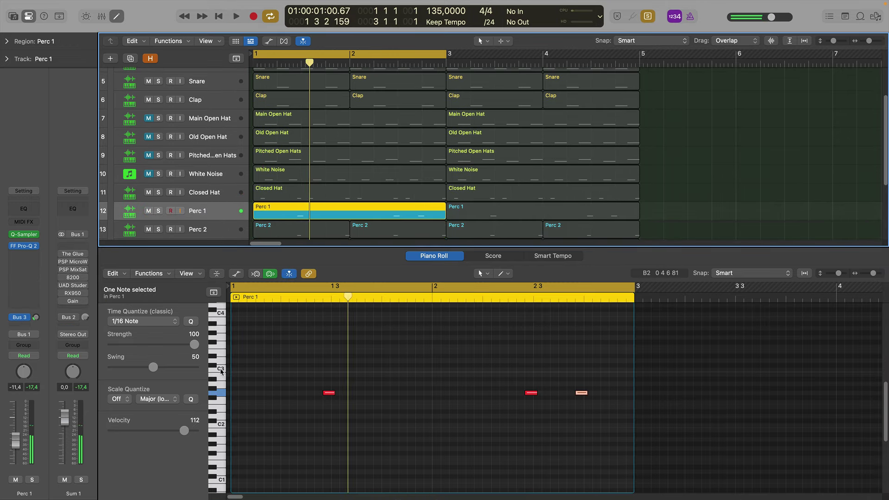
{"action": "left_click", "coordinate": [221, 370]}
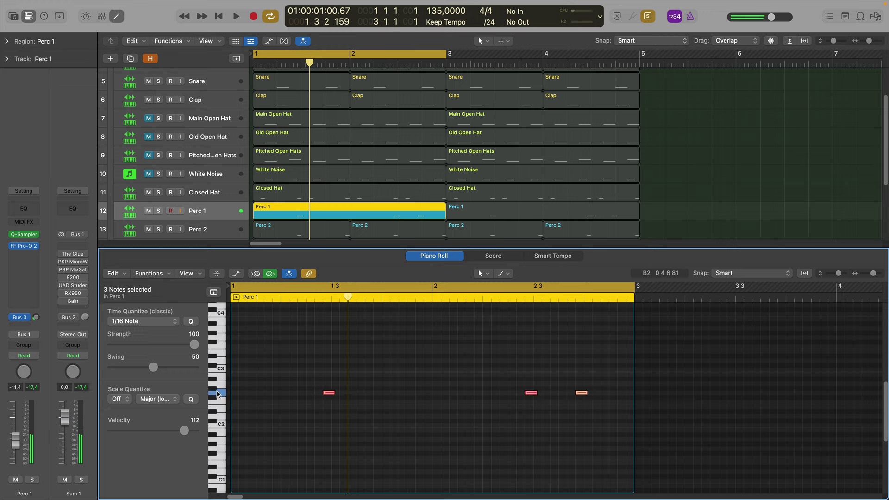
{"action": "key", "text": "space"}
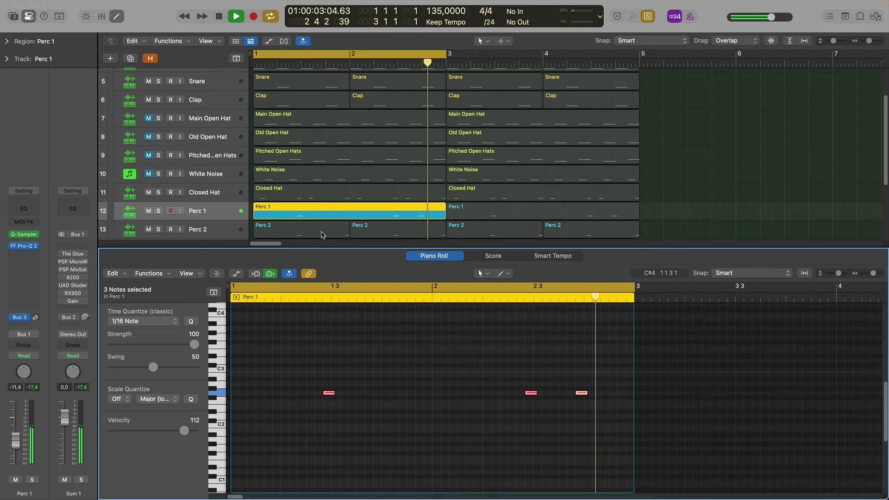
{"action": "left_click", "coordinate": [348, 229], "text": "shift"}
{"action": "left_click", "coordinate": [354, 226], "text": "shift"}
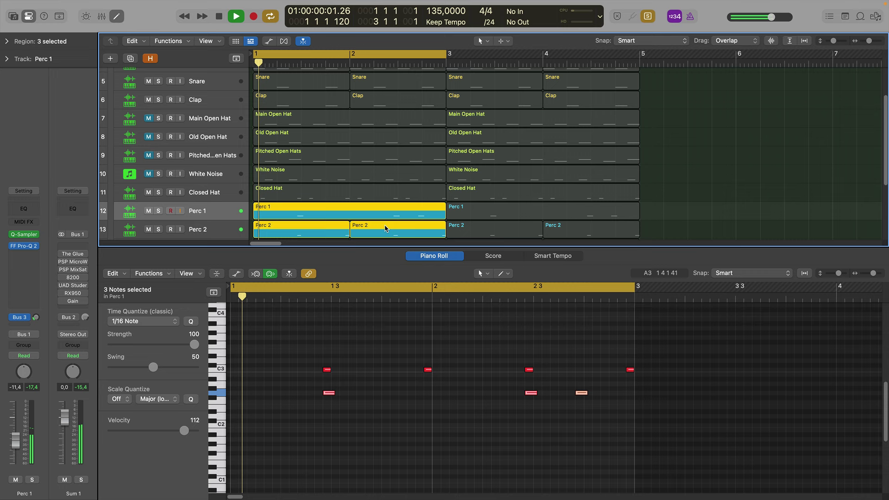
{"action": "key", "text": "space"}
{"action": "scroll", "coordinate": [241, 235], "scroll_direction": "down", "scroll_amount": 1}
Unmute the Fill Snare track and check its Pro-Q 2 EQ insert during playback
{"action": "left_click", "coordinate": [168, 235]}
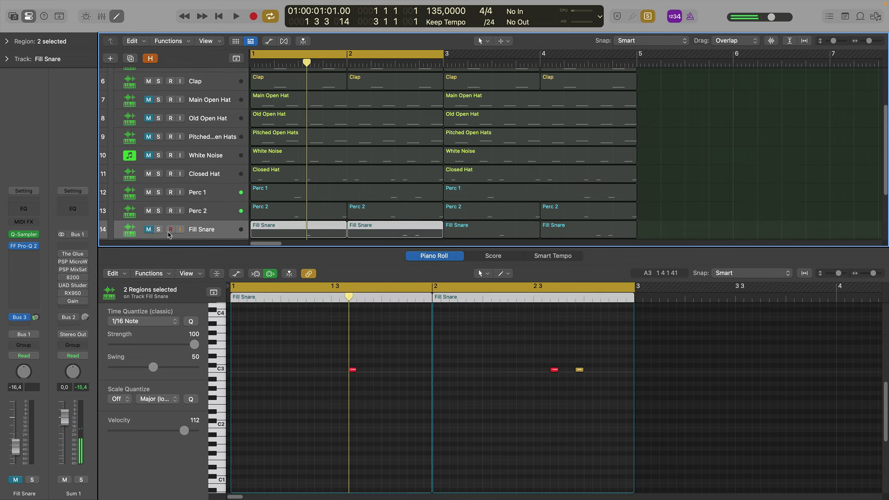
{"action": "left_click", "coordinate": [149, 230]}
{"action": "key", "text": "space"}
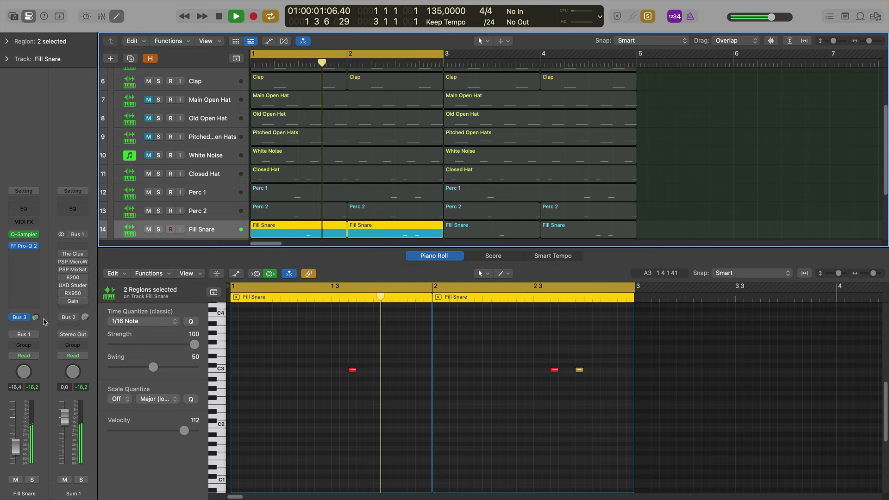
{"action": "left_click", "coordinate": [23, 301]}
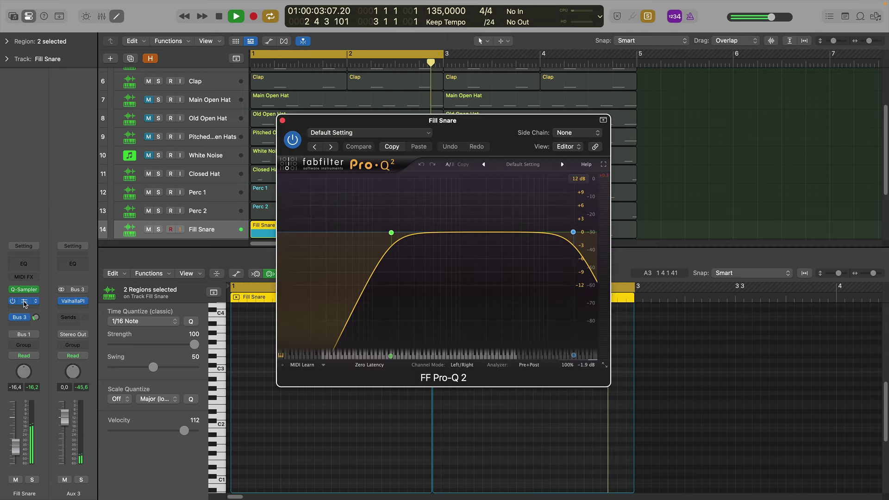
{"action": "left_click", "coordinate": [24, 301]}
Stop playback and close the Piano Roll so tracks 2–16 show again
{"action": "key", "text": "space"}
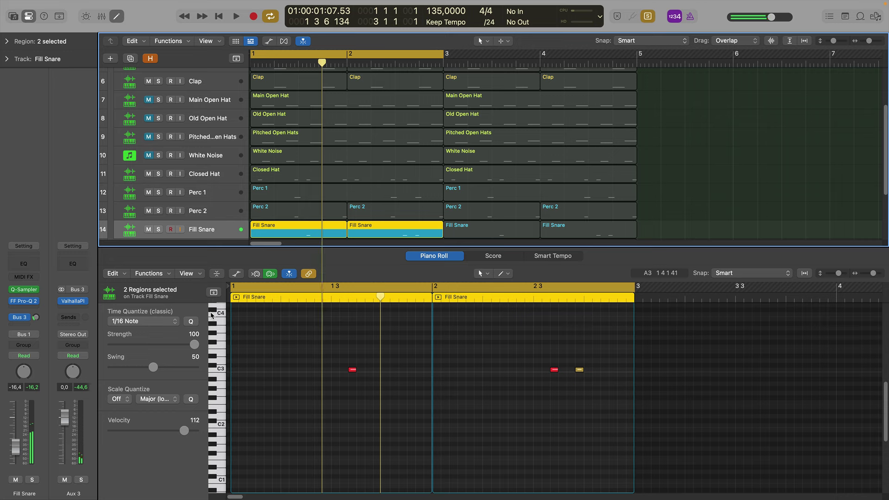
{"action": "key", "text": "e"}
{"action": "left_click", "coordinate": [339, 283], "text": "shift"}
Select the Perc 1, Perc 2, Kick, Snare, Clap and Closed Hat bar 1–2 regions for soloed playback
{"action": "left_click", "coordinate": [369, 284], "text": "shift"}
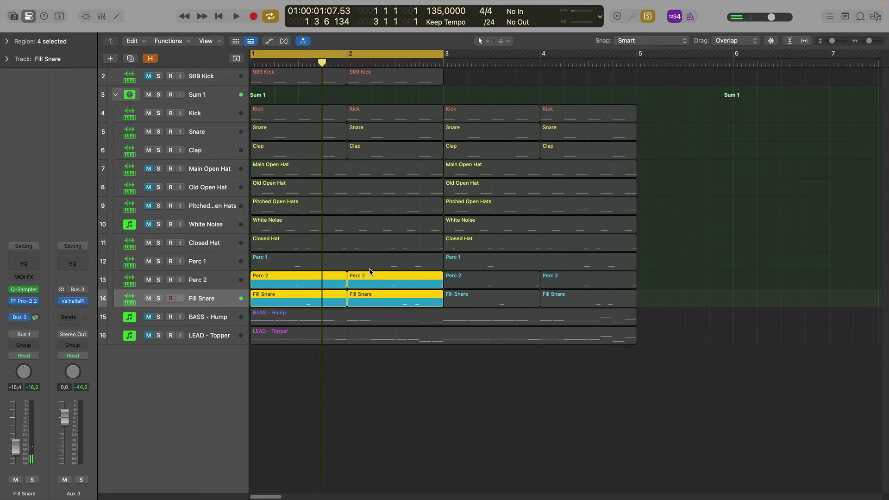
{"action": "left_click", "coordinate": [370, 269], "text": "shift"}
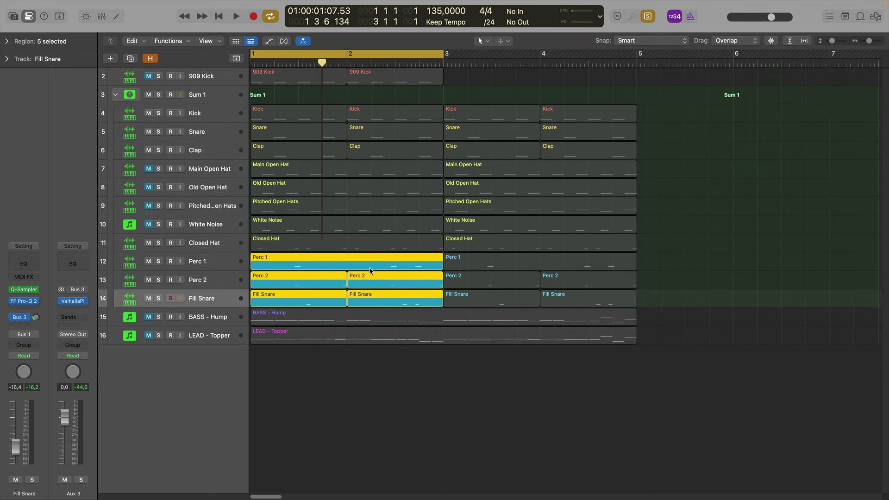
{"action": "key", "text": "e"}
{"action": "key", "text": "space"}
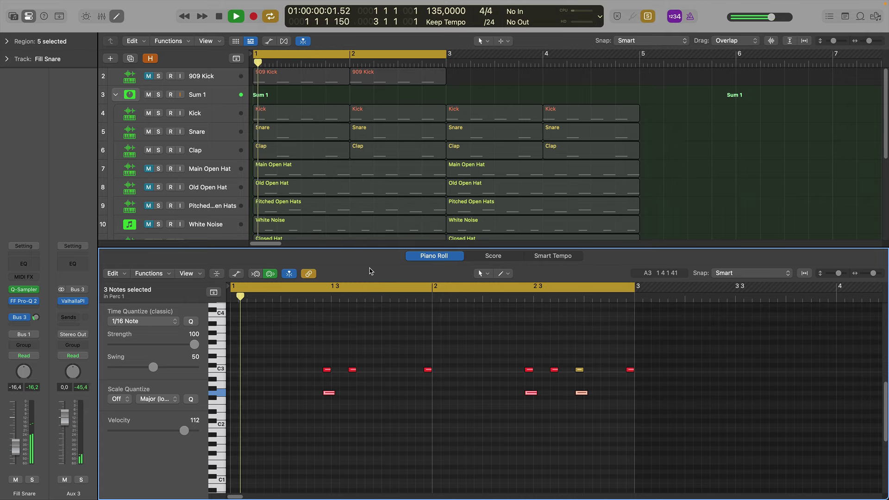
{"action": "key", "text": "e"}
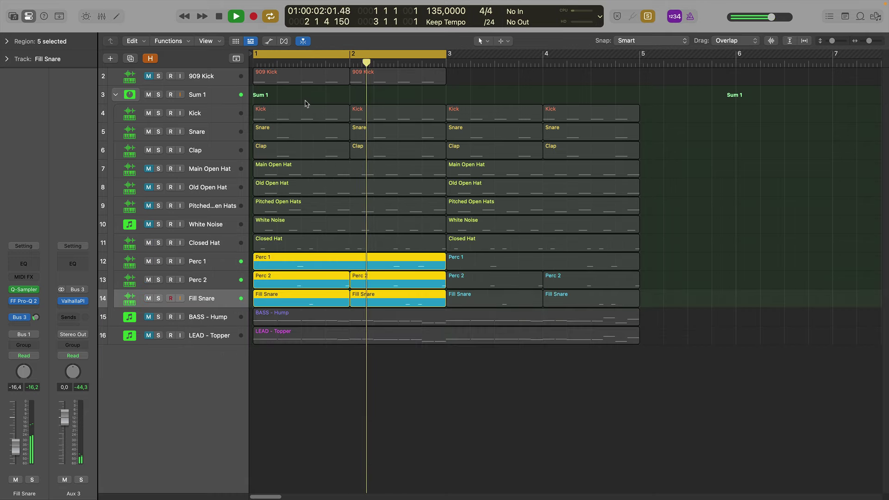
{"action": "left_click_drag", "start_coordinate": [306, 103], "coordinate": [383, 148]}
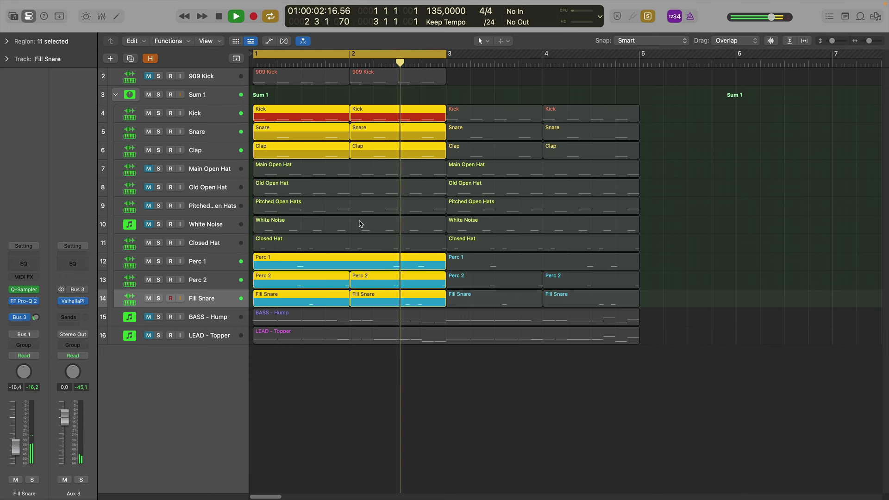
{"action": "left_click", "coordinate": [351, 243], "text": "shift"}
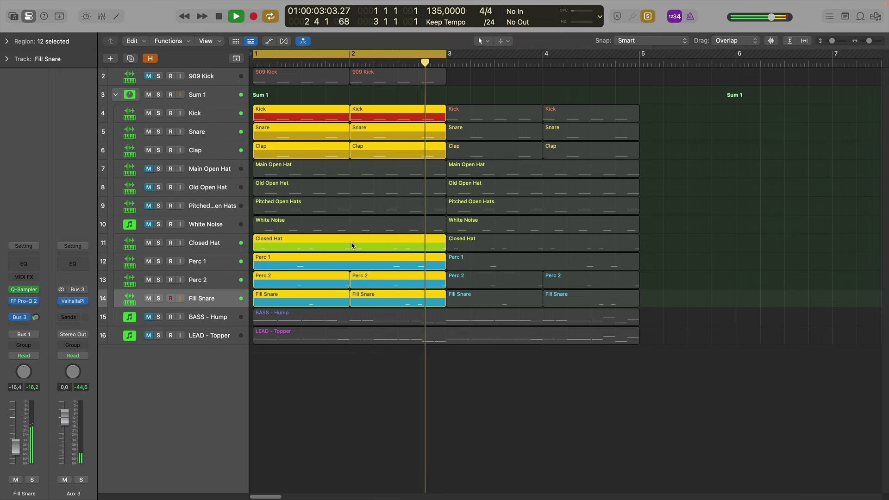
Lift solo and unmute White Noise, Old Open Hat and Main Open Hat
{"action": "key", "text": "ctrl+s"}
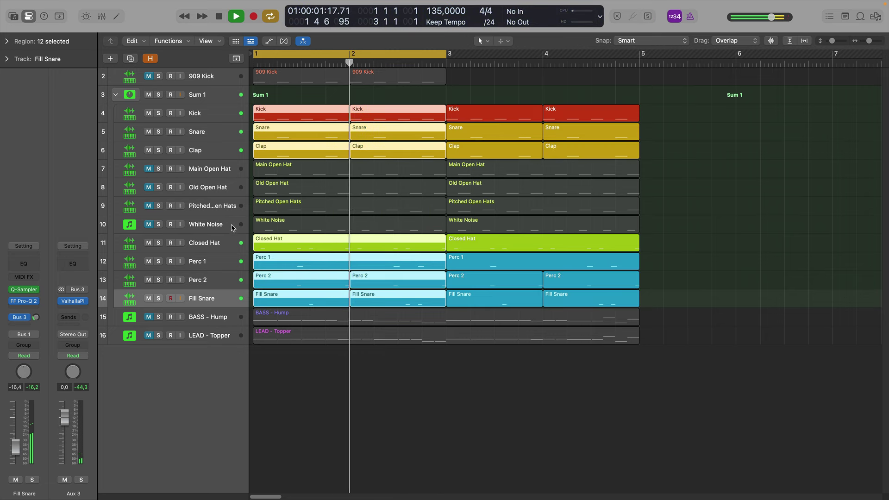
{"action": "left_click", "coordinate": [154, 226]}
{"action": "left_click", "coordinate": [149, 224]}
{"action": "left_click", "coordinate": [148, 187]}
{"action": "left_click", "coordinate": [148, 168]}
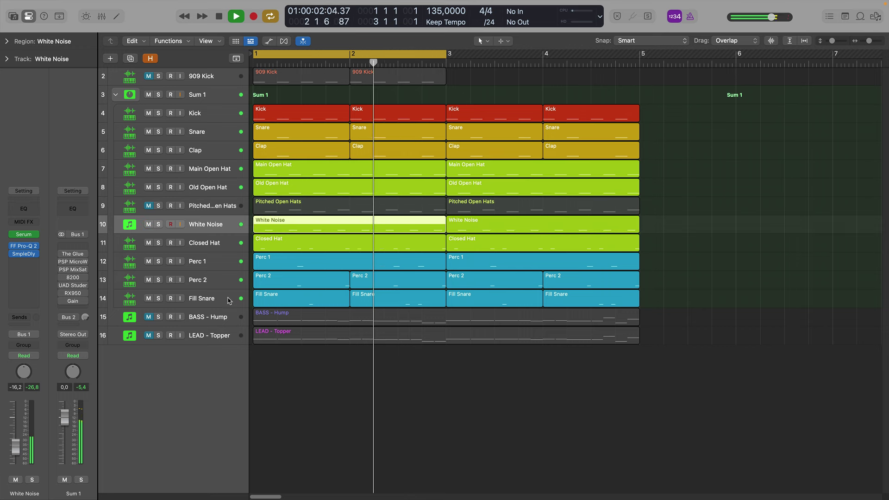
{"action": "left_click", "coordinate": [228, 300]}
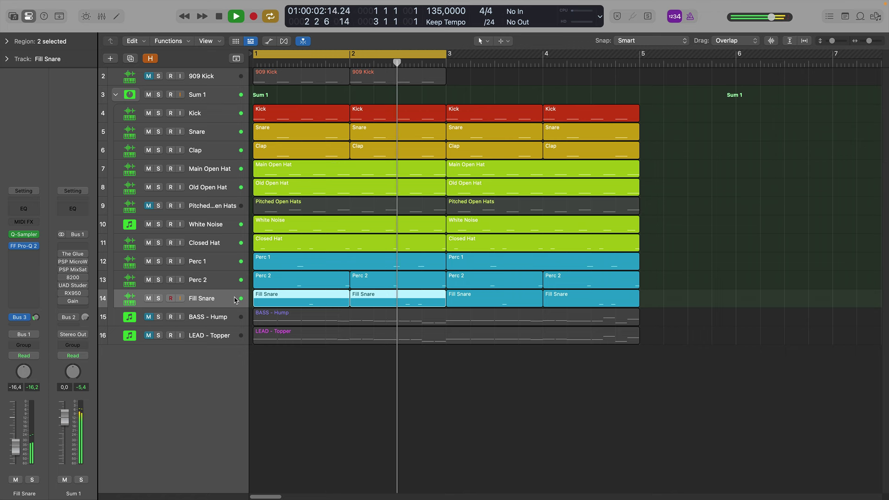
Select Sum 1 to view its inserts, unmuting Pitched Open Hats and muting Old Open Hat
{"action": "key", "text": "space"}
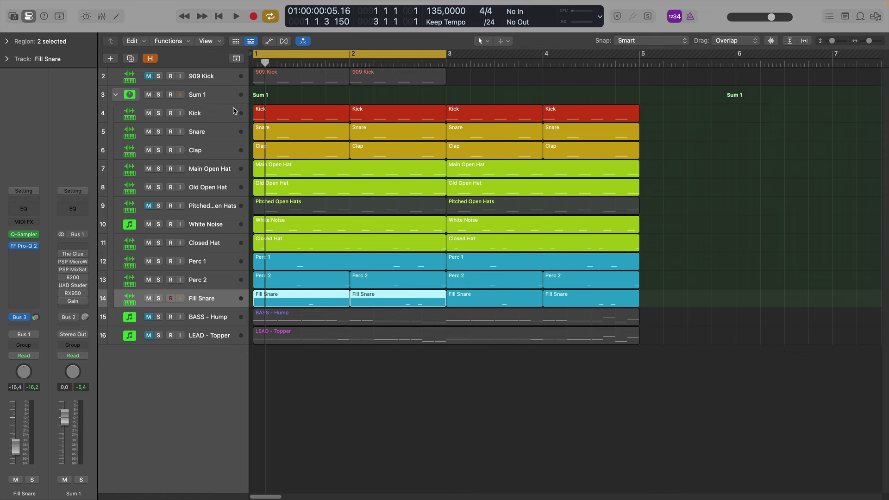
{"action": "left_click", "coordinate": [220, 99]}
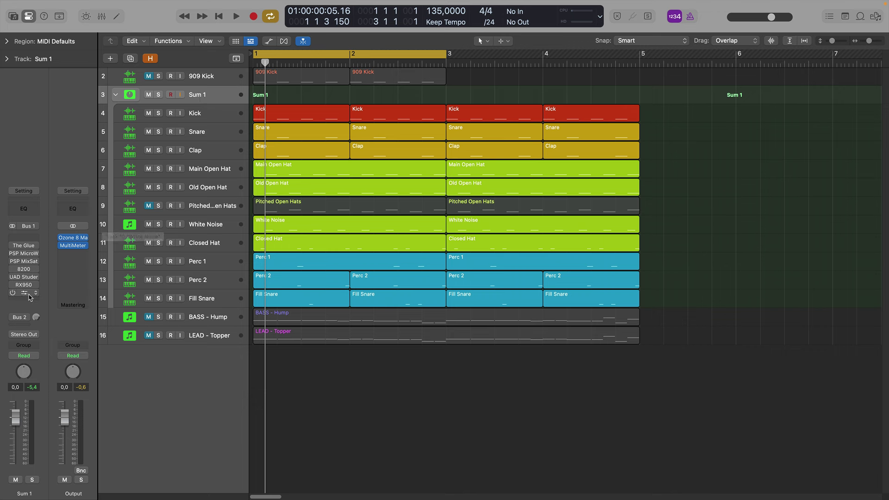
{"action": "mouse_move", "coordinate": [29, 255]}
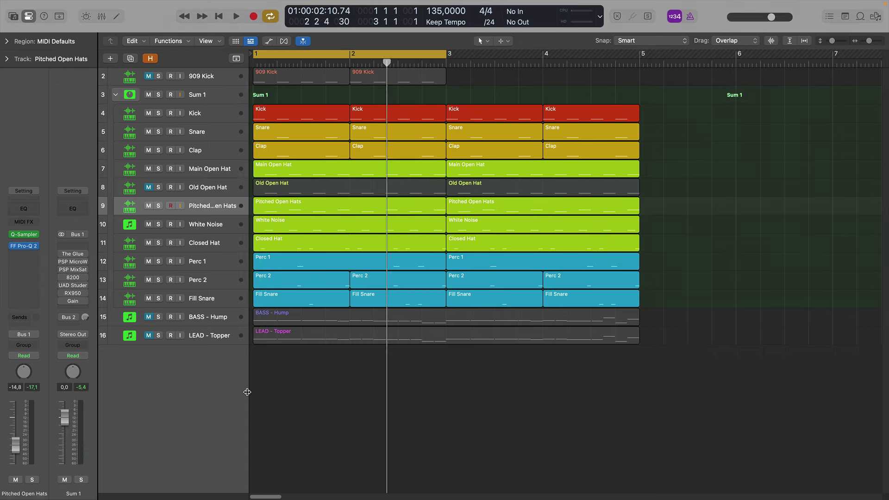
{"action": "key", "text": "space"}
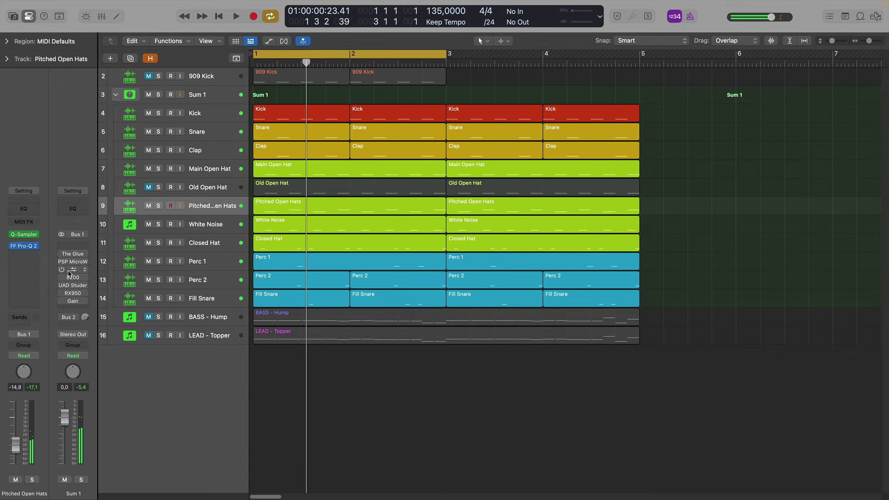
Open The Glue compressor on Sum 1, move its window aside, and start playback
{"action": "left_click", "coordinate": [72, 255]}
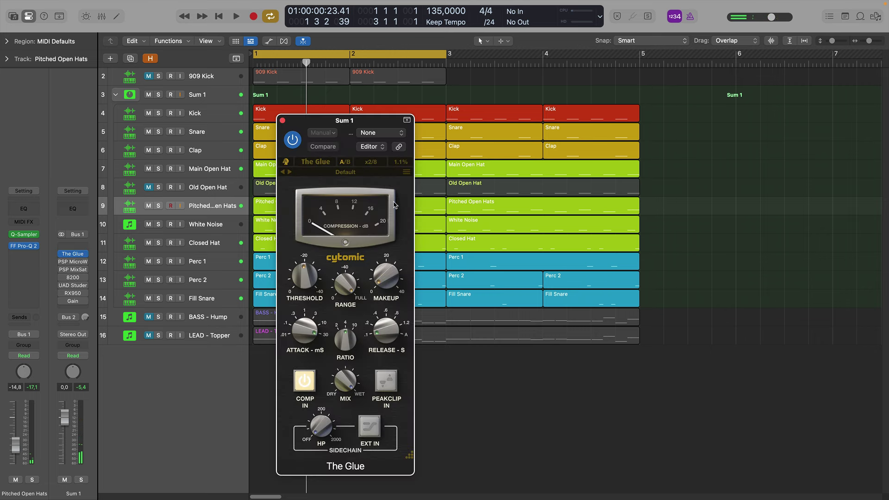
{"action": "left_click_drag", "start_coordinate": [364, 124], "coordinate": [437, 66]}
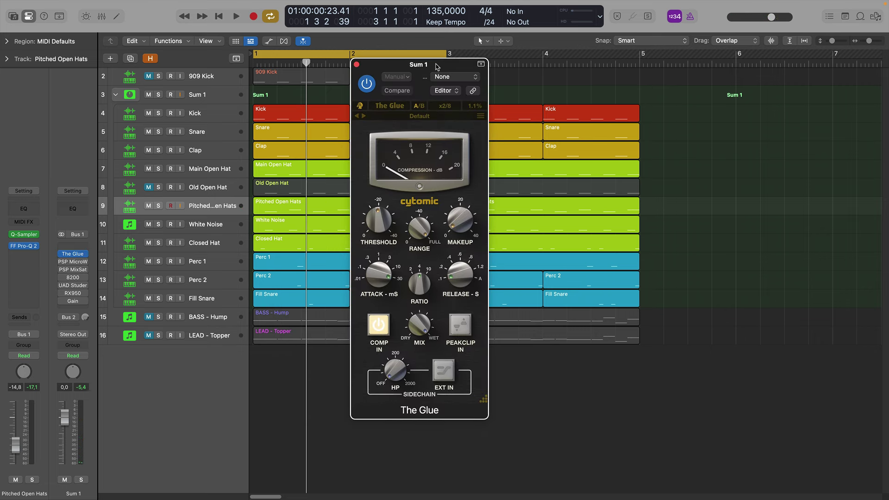
{"action": "key", "text": "space"}
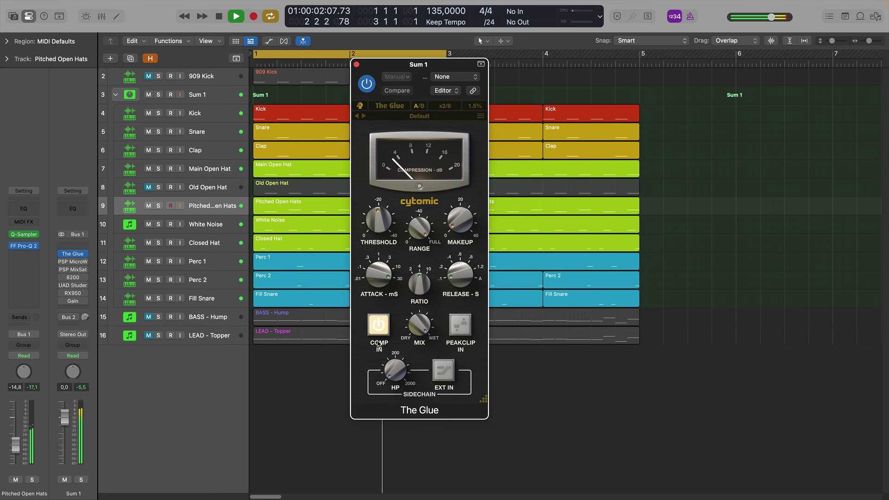
Compare The Glue's compression in and out, leave it engaged, and open PSP MicroWarmer
{"action": "left_click", "coordinate": [380, 324]}
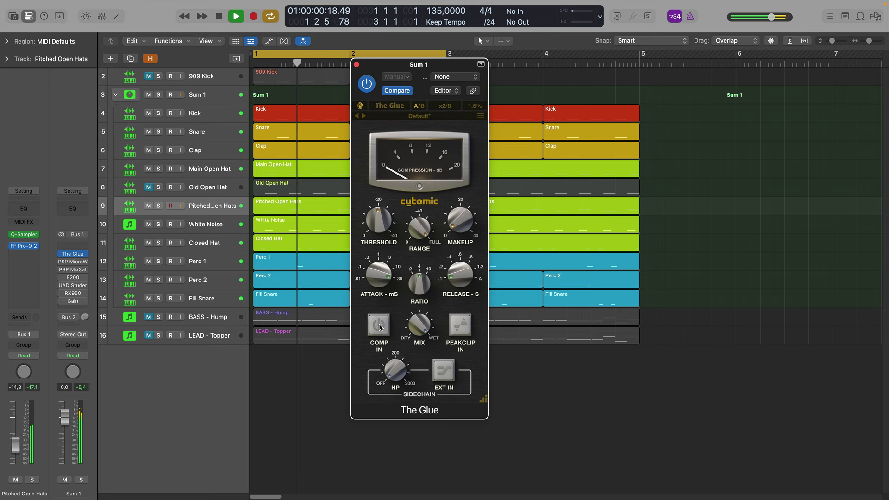
{"action": "left_click", "coordinate": [80, 388]}
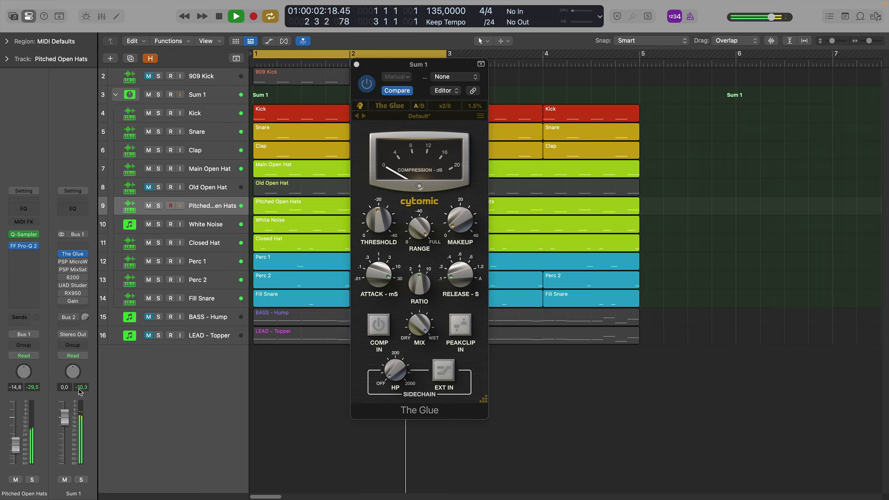
{"action": "left_click", "coordinate": [375, 327]}
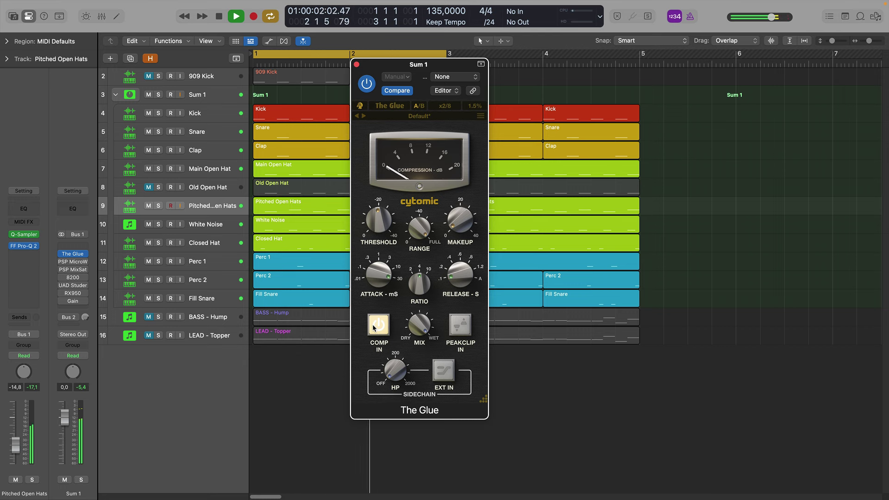
{"action": "left_click", "coordinate": [373, 328]}
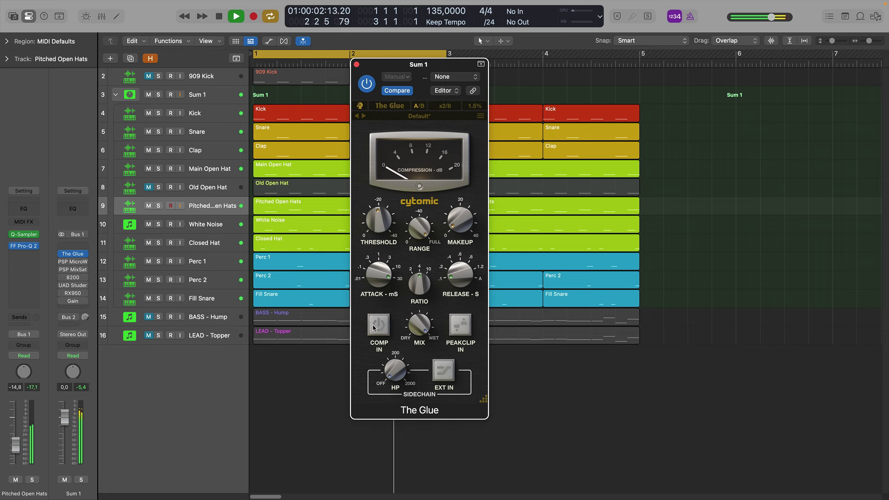
{"action": "left_click", "coordinate": [374, 328]}
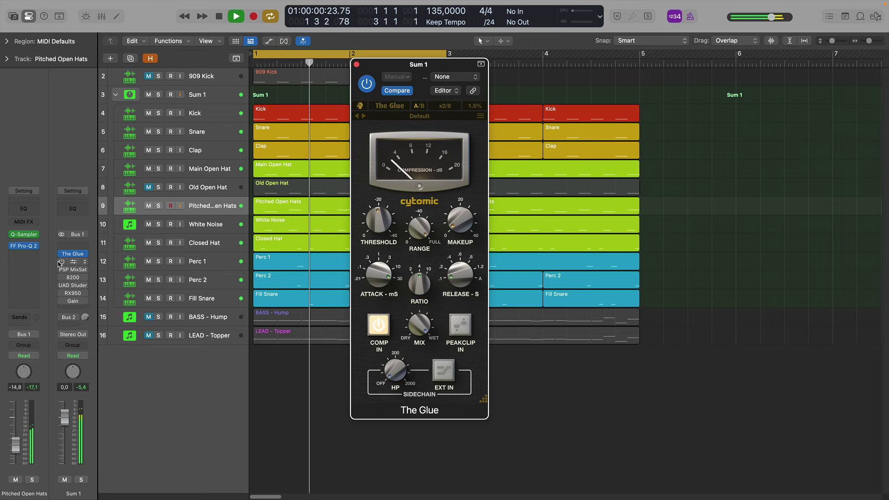
{"action": "left_click", "coordinate": [74, 266]}
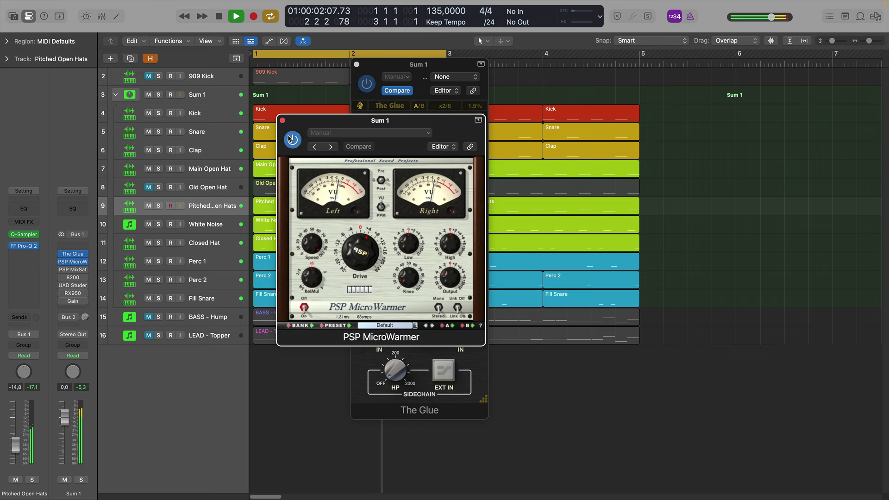
Bypass the MicroWarmer to compare, then close its and The Glue's editors
{"action": "left_click", "coordinate": [290, 139]}
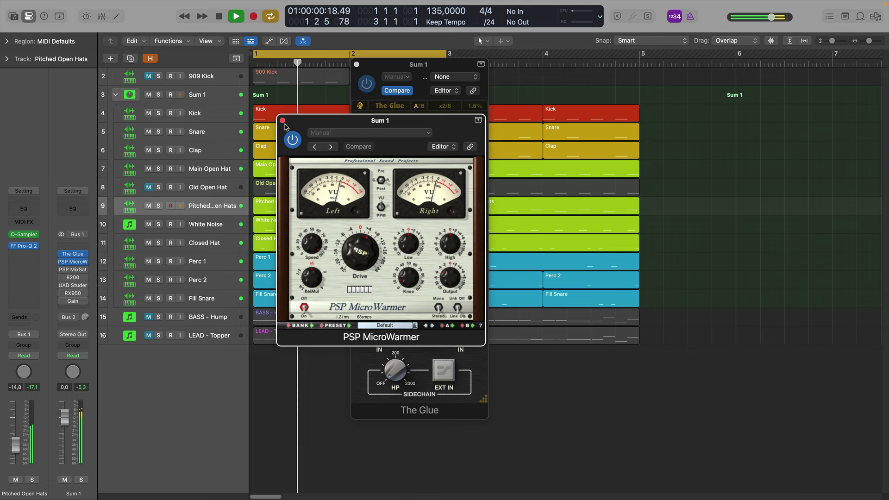
{"action": "left_click", "coordinate": [282, 121]}
{"action": "left_click", "coordinate": [357, 64]}
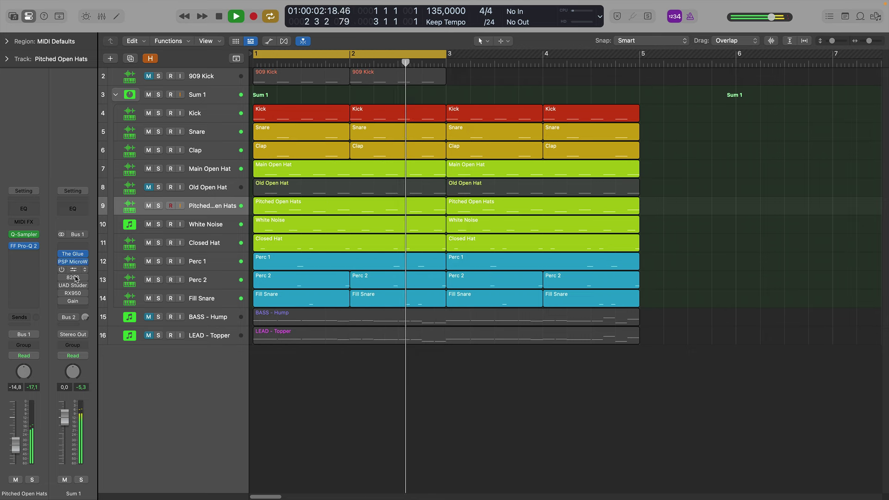
A/B PSP MixSaturator2 on Sum 1 twice, leaving it on, and close its editor
{"action": "left_click", "coordinate": [72, 271]}
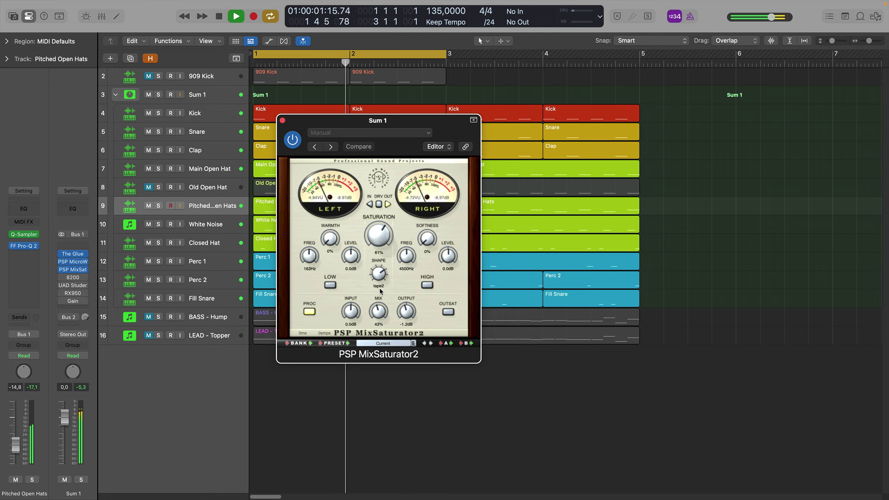
{"action": "left_click", "coordinate": [293, 140]}
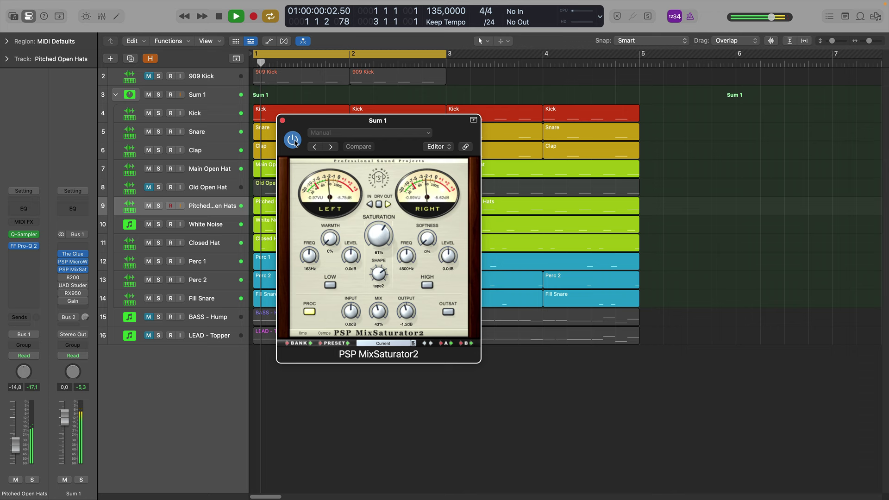
{"action": "left_click", "coordinate": [293, 140]}
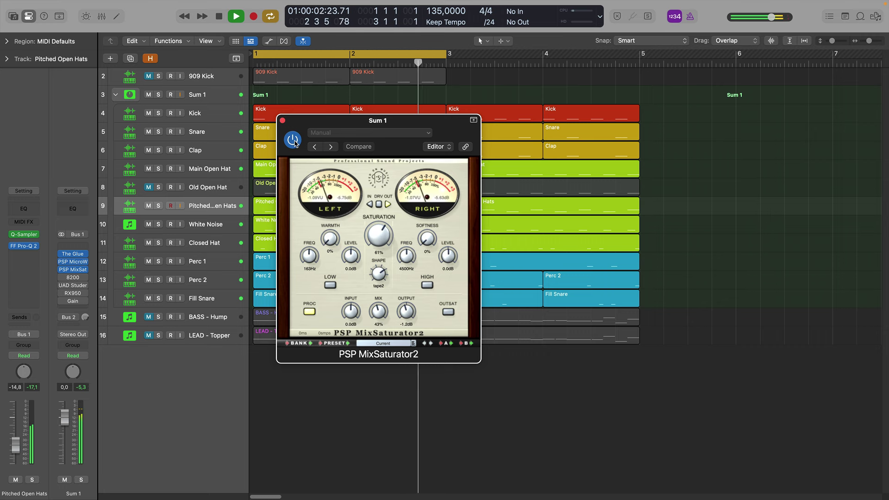
{"action": "left_click", "coordinate": [292, 140]}
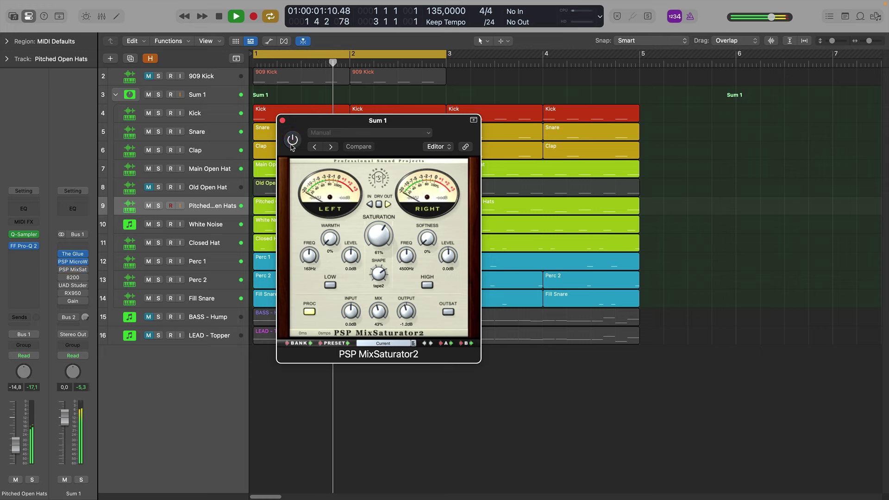
{"action": "left_click", "coordinate": [291, 140]}
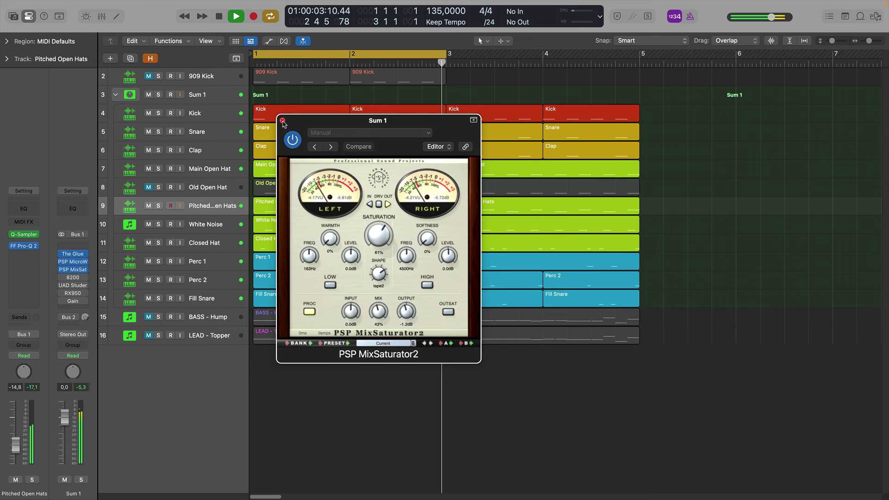
{"action": "left_click", "coordinate": [283, 121]}
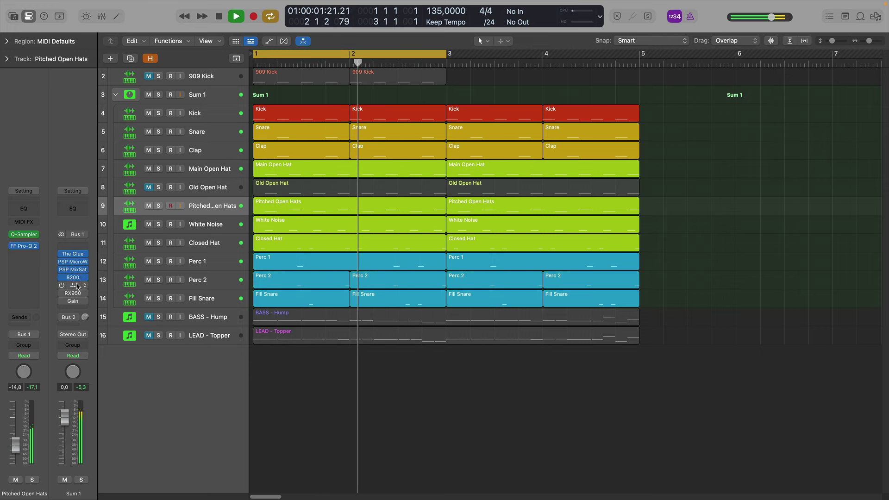
A/B the Pulsar 8200 EQ on Sum 1, leave it on, close it and stop playback
{"action": "left_click", "coordinate": [72, 278]}
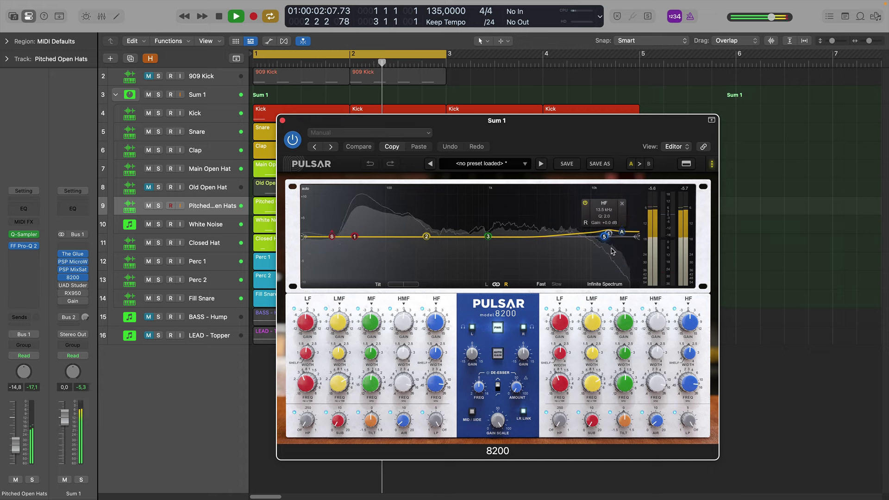
{"action": "left_click", "coordinate": [498, 330]}
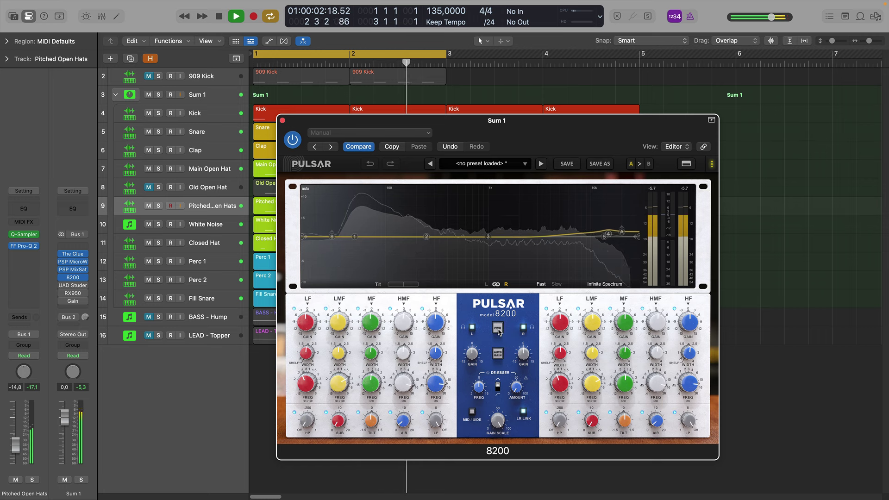
{"action": "left_click", "coordinate": [498, 330]}
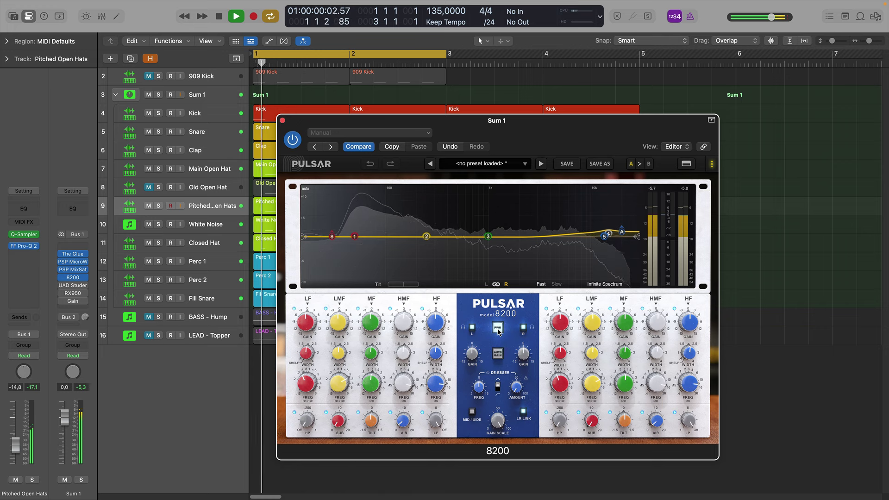
{"action": "left_click", "coordinate": [282, 122]}
{"action": "key", "text": "space"}
Compare the Studer A800 tape plugin in and out, leaving it on, and open the RX950 converter
{"action": "left_click", "coordinate": [75, 285]}
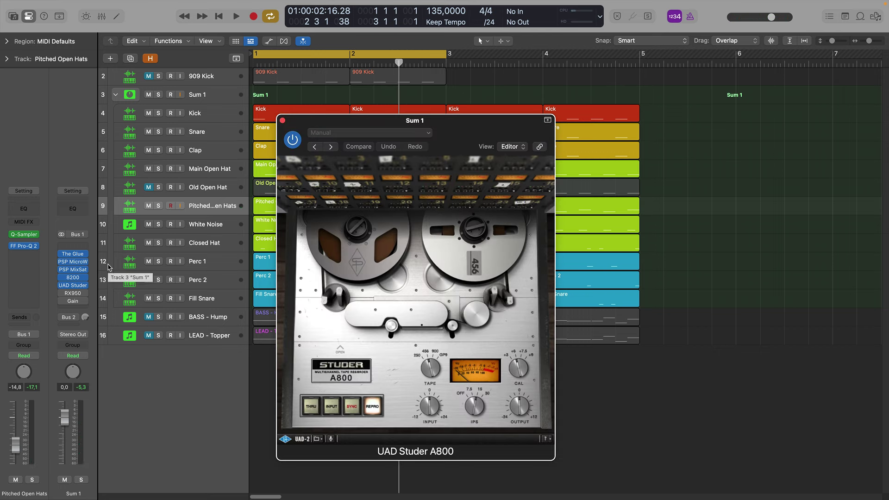
{"action": "key", "text": "space"}
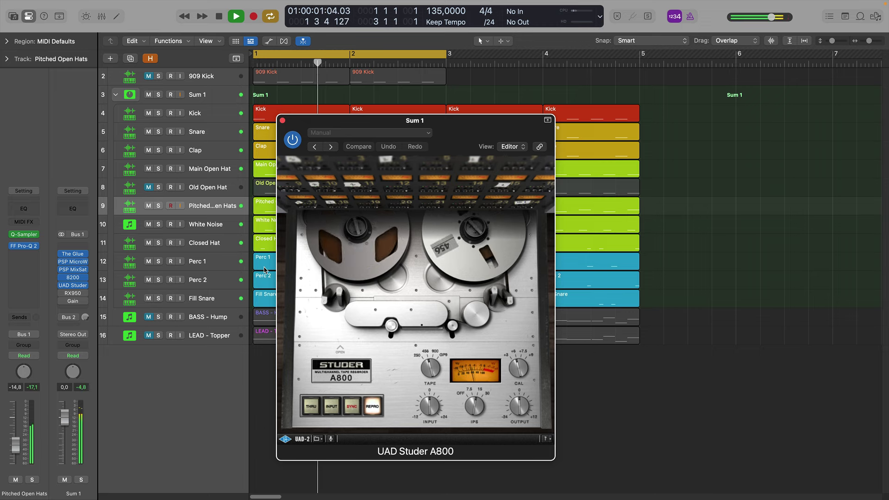
{"action": "left_click_drag", "start_coordinate": [468, 127], "coordinate": [465, 105]}
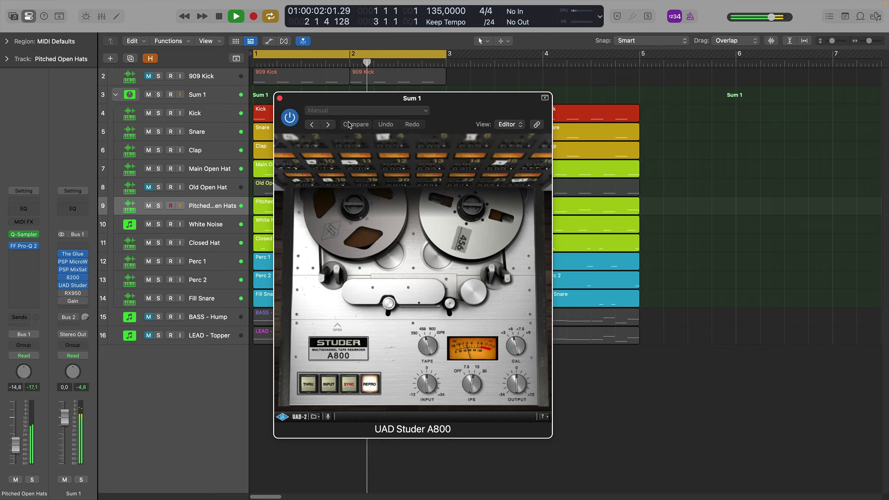
{"action": "left_click", "coordinate": [290, 117]}
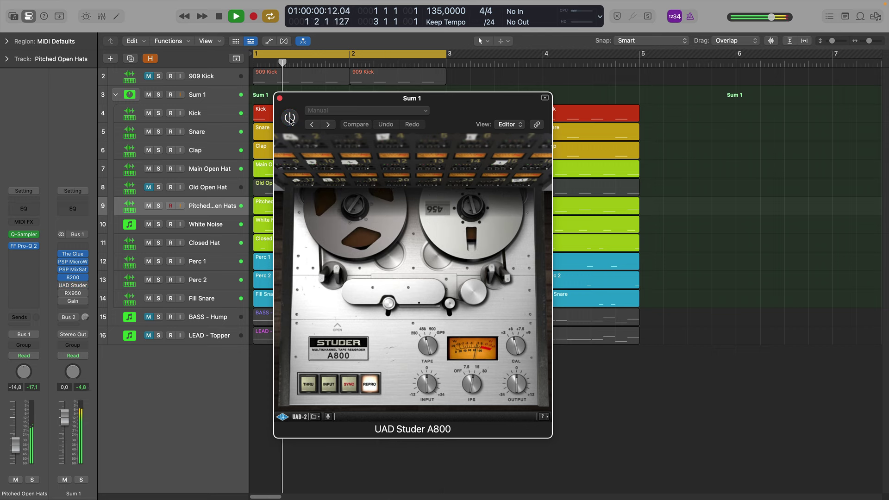
{"action": "left_click", "coordinate": [290, 118]}
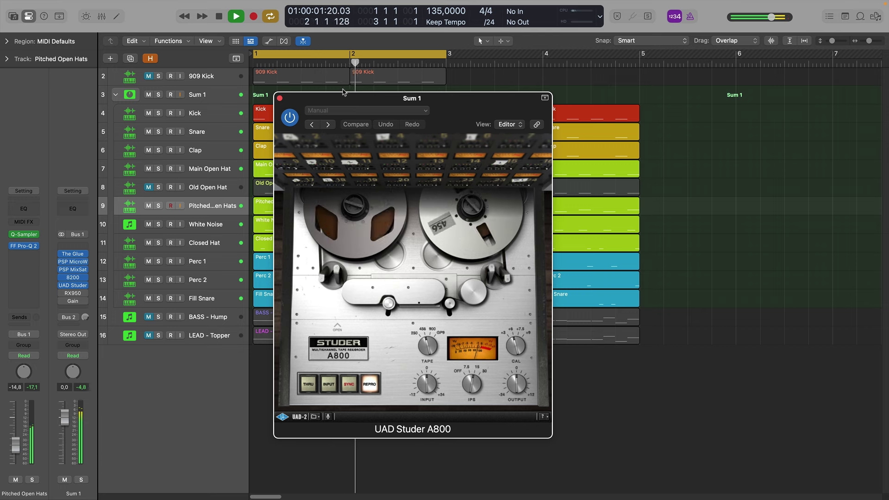
{"action": "key", "text": "space"}
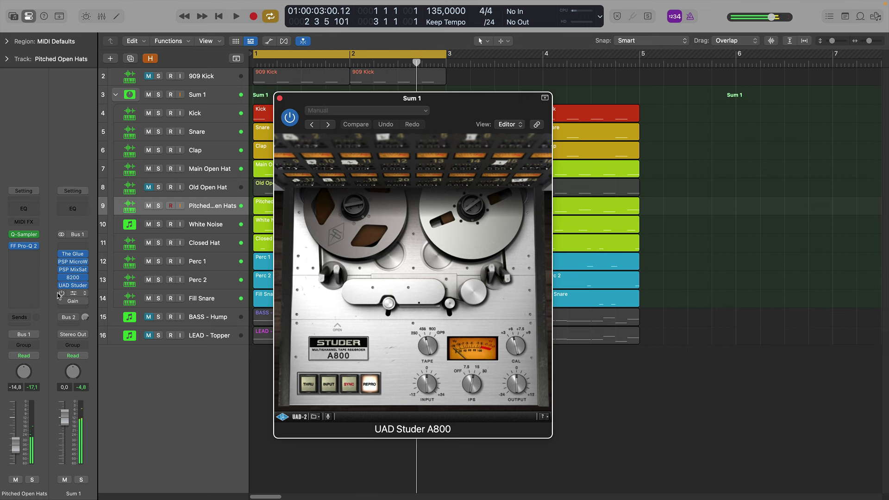
{"action": "left_click", "coordinate": [74, 293]}
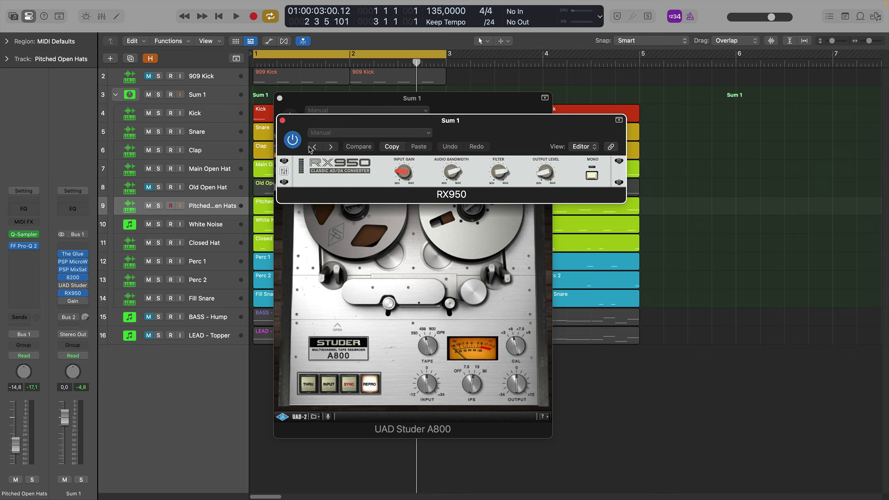
Close the Studer editor and play the beat, setting Sum 1's RX950 input gain to 8.5 dB and filter to 76
{"action": "left_click", "coordinate": [280, 99]}
{"action": "left_click_drag", "start_coordinate": [335, 127], "coordinate": [299, 124]}
{"action": "key", "text": "space"}
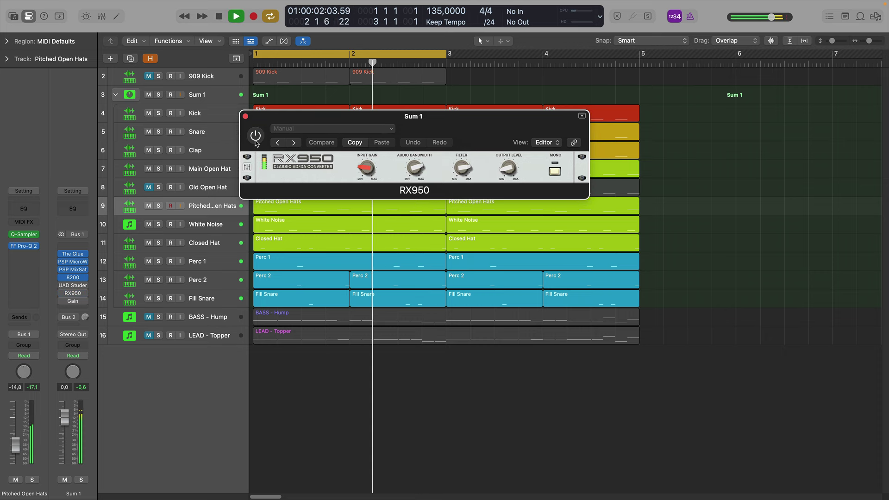
{"action": "left_click_drag", "start_coordinate": [364, 168], "coordinate": [360, 165]}
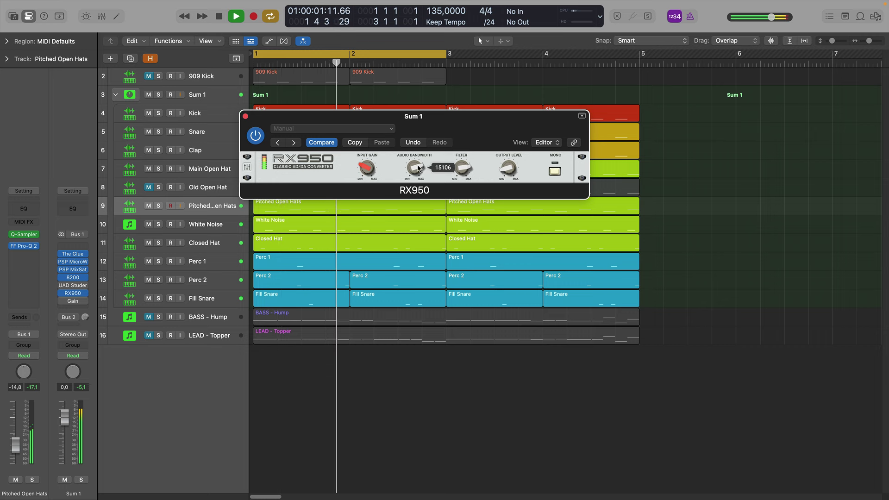
{"action": "mouse_move", "coordinate": [417, 156]}
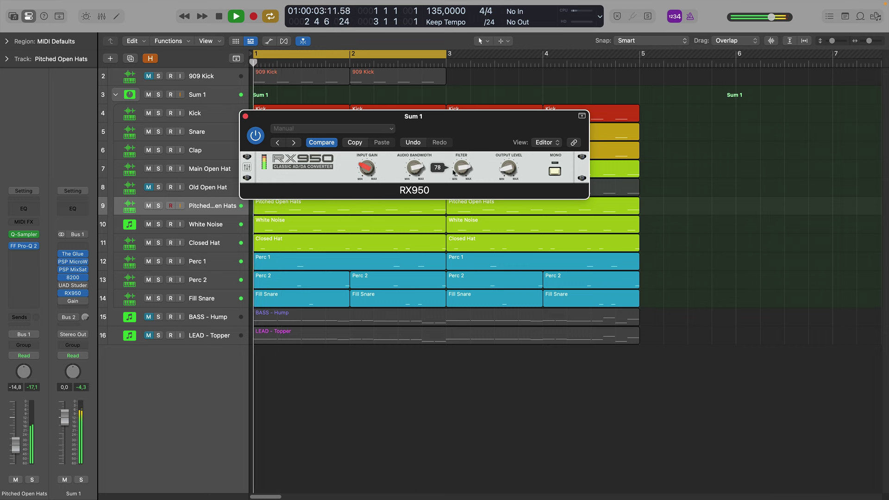
{"action": "left_click_drag", "start_coordinate": [461, 168], "coordinate": [457, 201]}
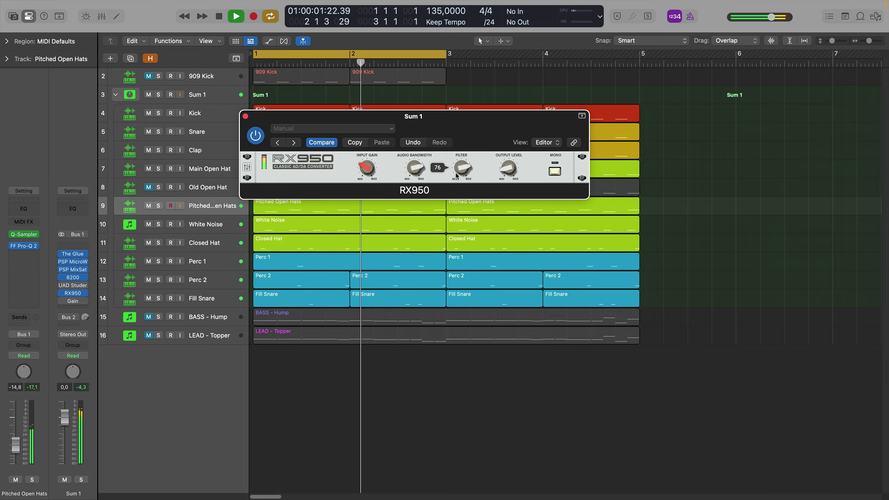
{"action": "mouse_move", "coordinate": [367, 169]}
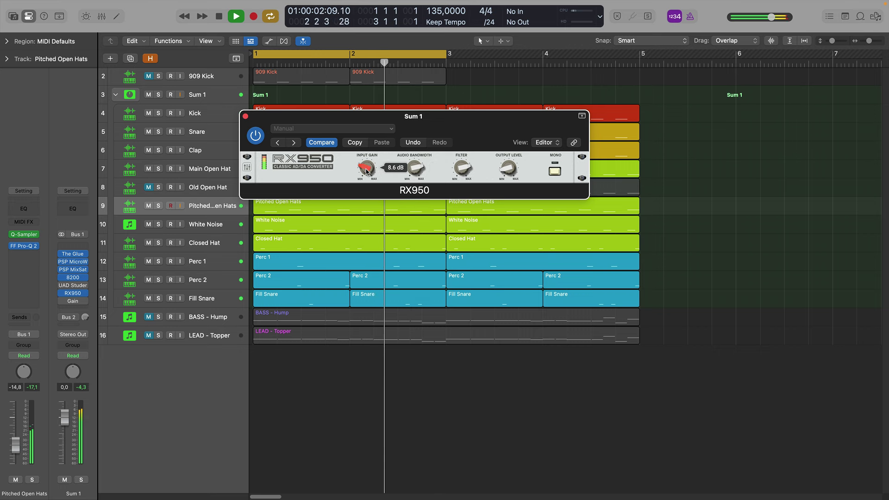
{"action": "left_click_drag", "start_coordinate": [366, 169], "coordinate": [368, 172]}
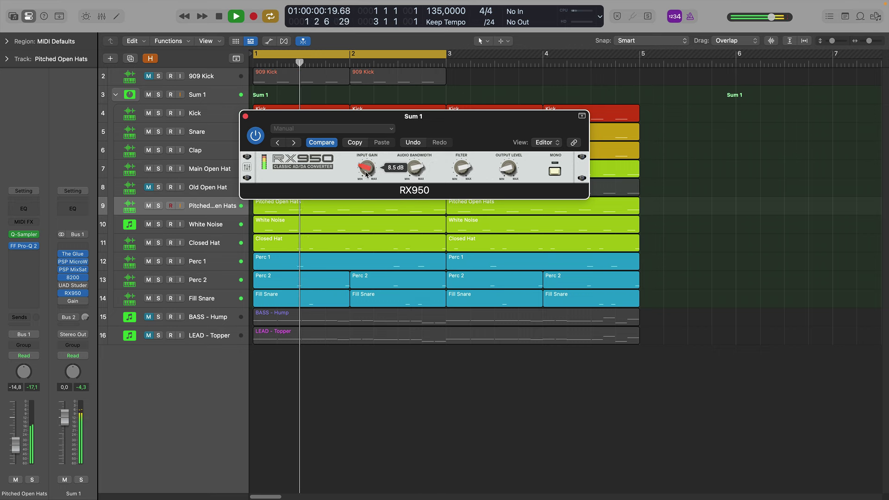
Switch off the RX950, close its editor, and stop playback
{"action": "left_click", "coordinate": [255, 134]}
{"action": "left_click", "coordinate": [245, 116]}
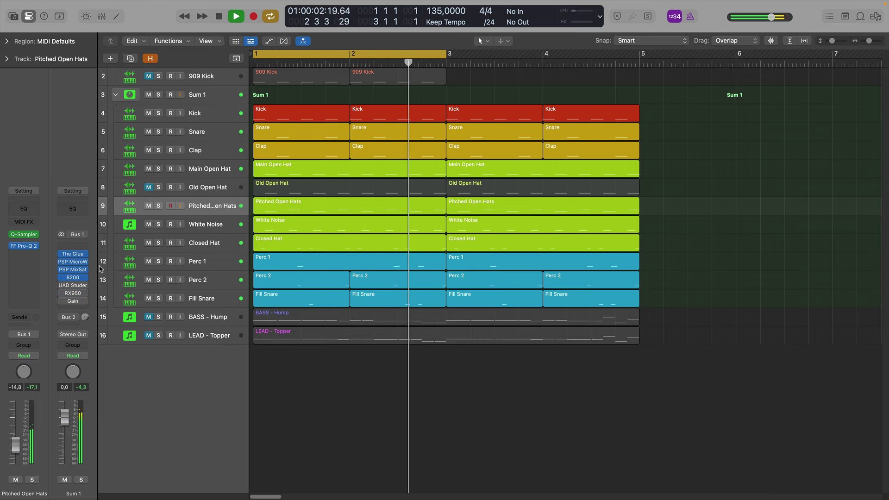
{"action": "left_click", "coordinate": [73, 285]}
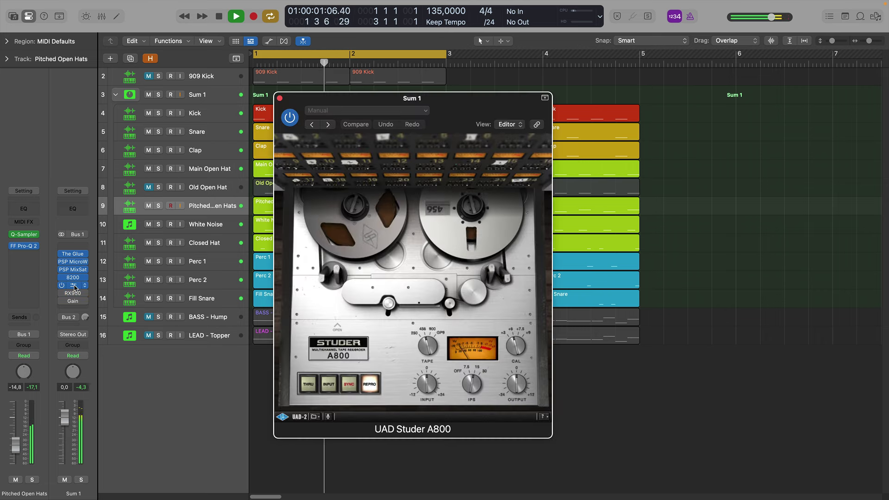
{"action": "left_click", "coordinate": [74, 286]}
{"action": "key", "text": "space"}
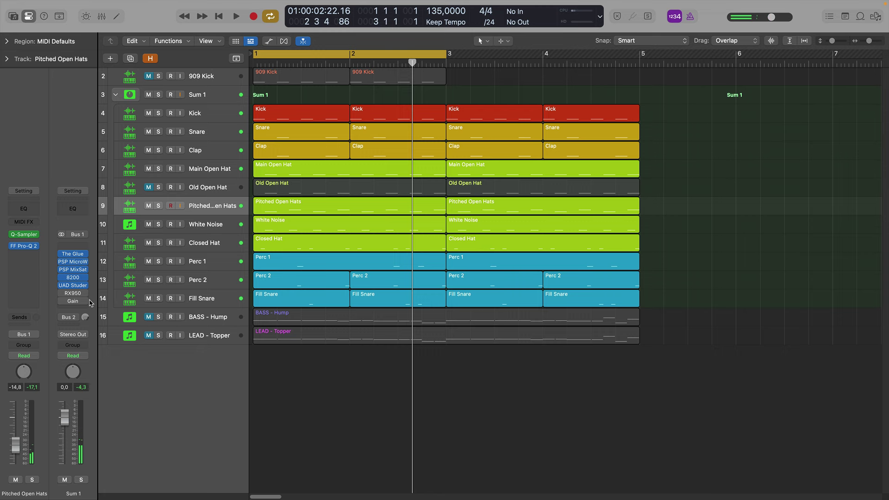
Open the mixer with X and select the Sum 1 bus channel to show its inserts
{"action": "key", "text": "x"}
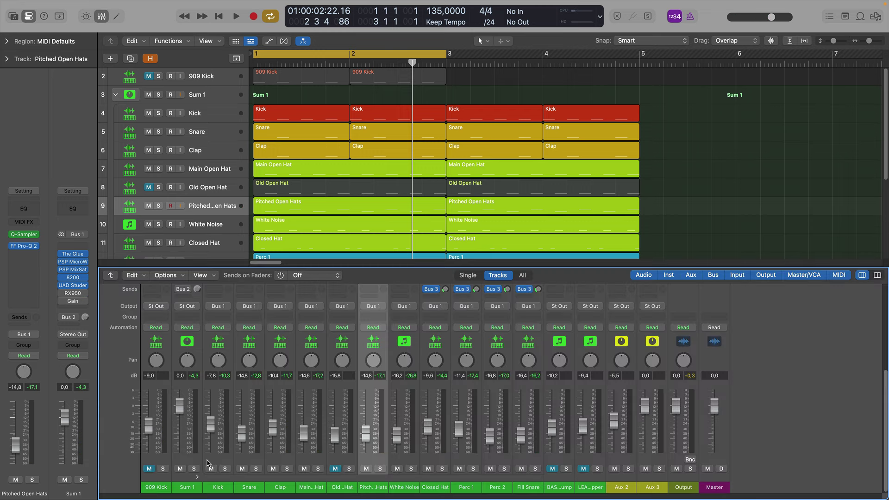
{"action": "left_click", "coordinate": [195, 477]}
{"action": "scroll", "coordinate": [200, 336], "scroll_direction": "up", "scroll_amount": 2}
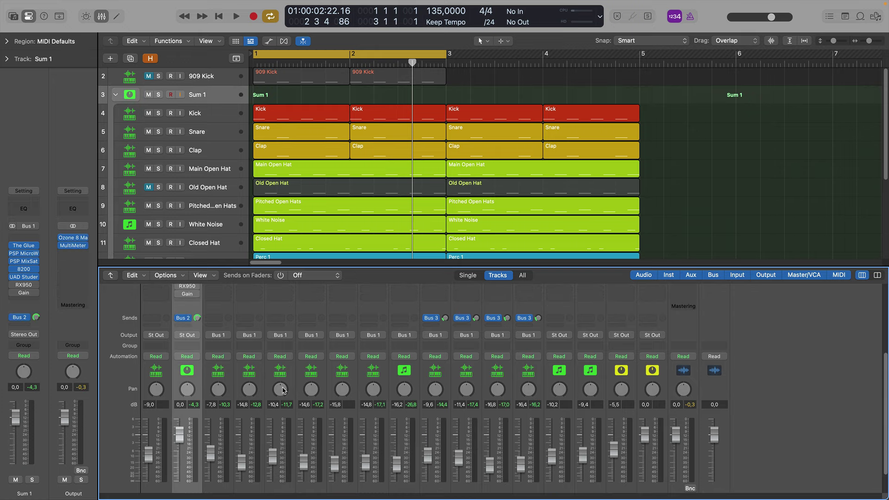
{"action": "scroll", "coordinate": [283, 391], "scroll_direction": "down", "scroll_amount": 2}
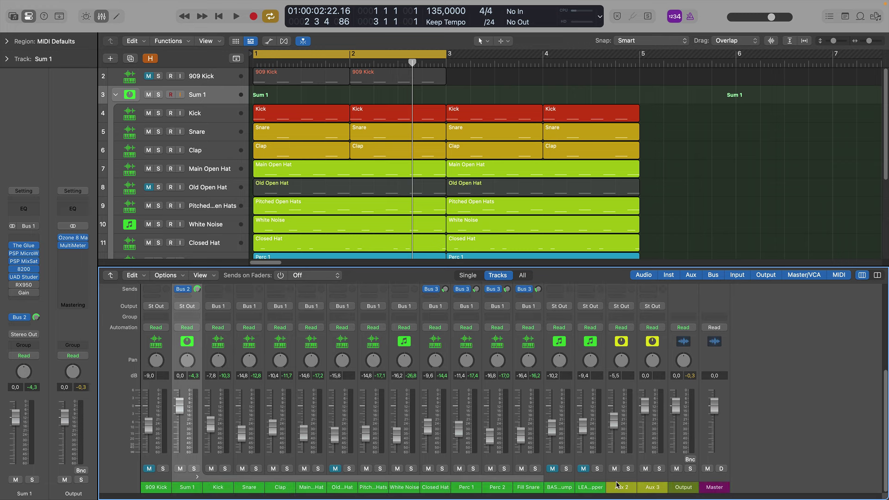
{"action": "scroll", "coordinate": [617, 485], "scroll_direction": "up", "scroll_amount": 8}
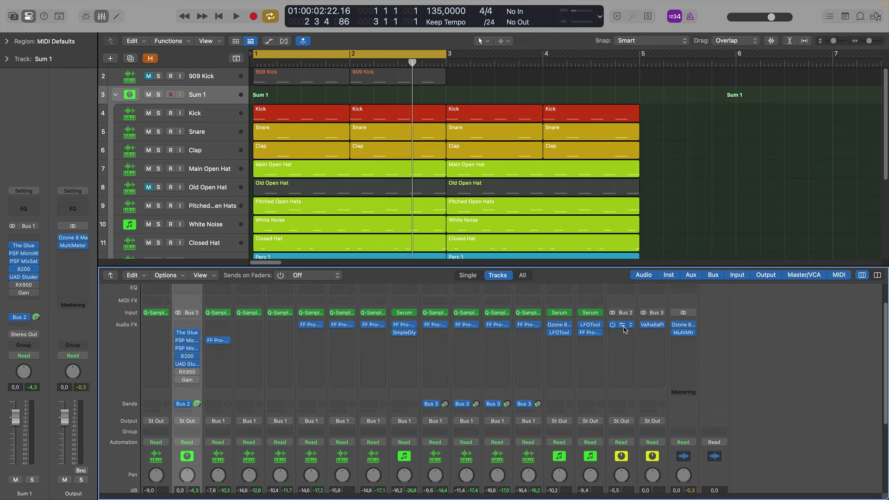
Open Aux 2's UAD 1176LN compressor, move its window up-left, then open Sum 1's Glue compressor
{"action": "left_click", "coordinate": [623, 327]}
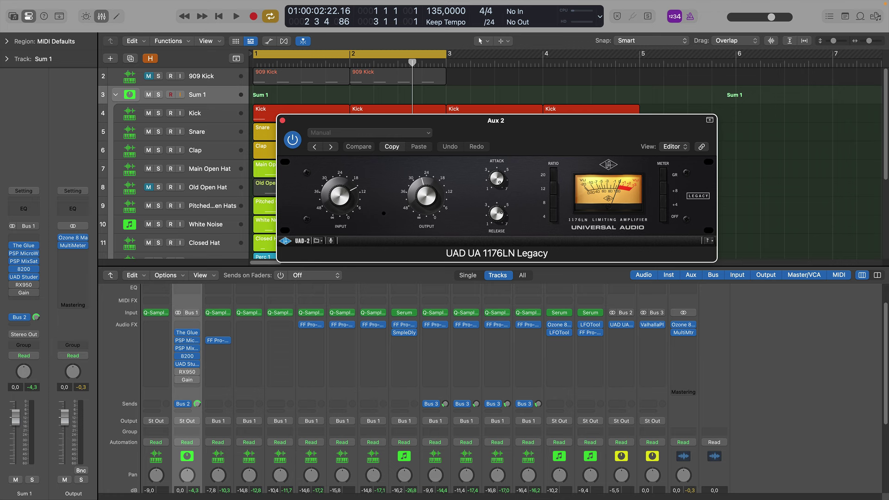
{"action": "left_click_drag", "start_coordinate": [538, 137], "coordinate": [518, 119]}
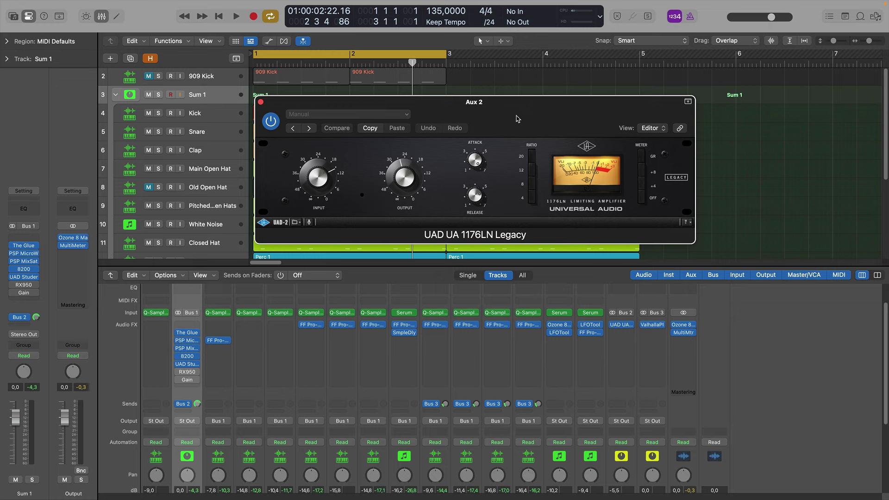
{"action": "scroll", "coordinate": [222, 404], "scroll_direction": "down", "scroll_amount": 4}
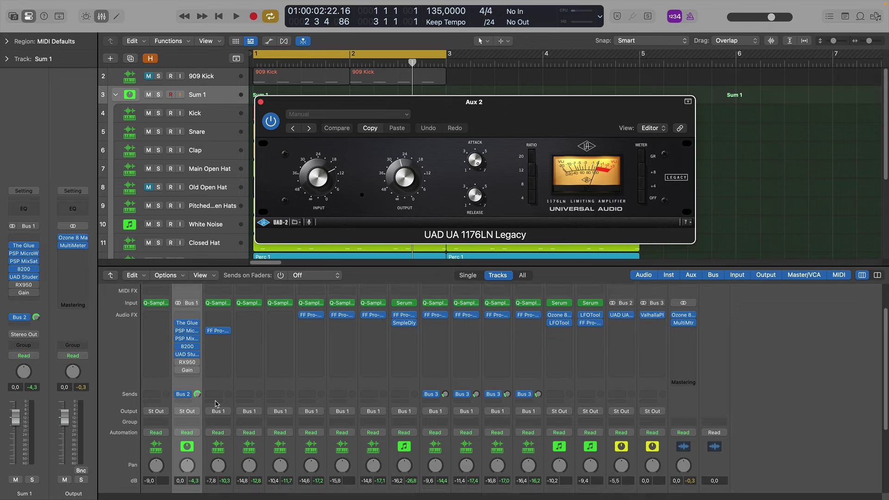
{"action": "scroll", "coordinate": [217, 404], "scroll_direction": "down", "scroll_amount": 2}
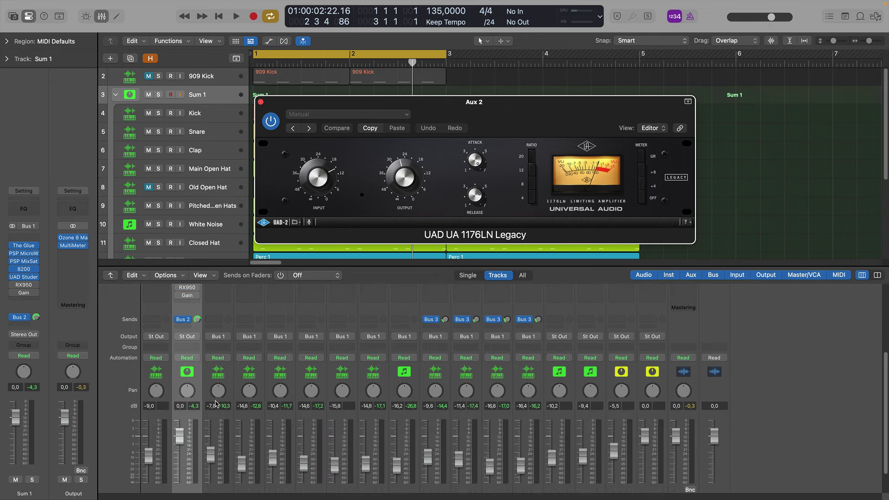
{"action": "scroll", "coordinate": [189, 404], "scroll_direction": "up", "scroll_amount": 6}
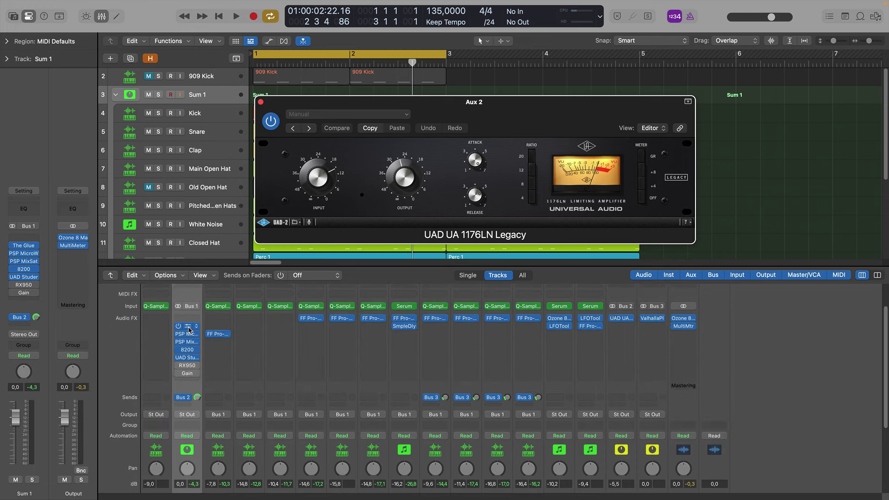
{"action": "left_click", "coordinate": [189, 330]}
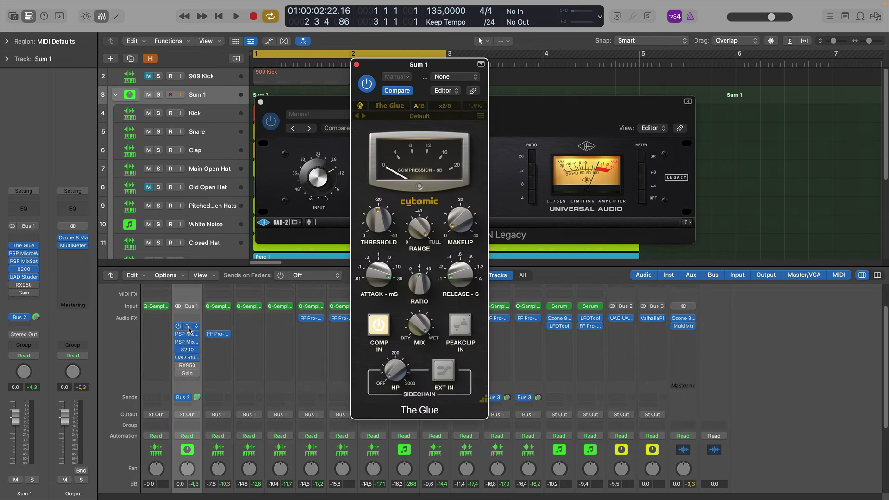
Close The Glue window and scroll the mixer down to the faders and channel names
{"action": "left_click", "coordinate": [357, 65]}
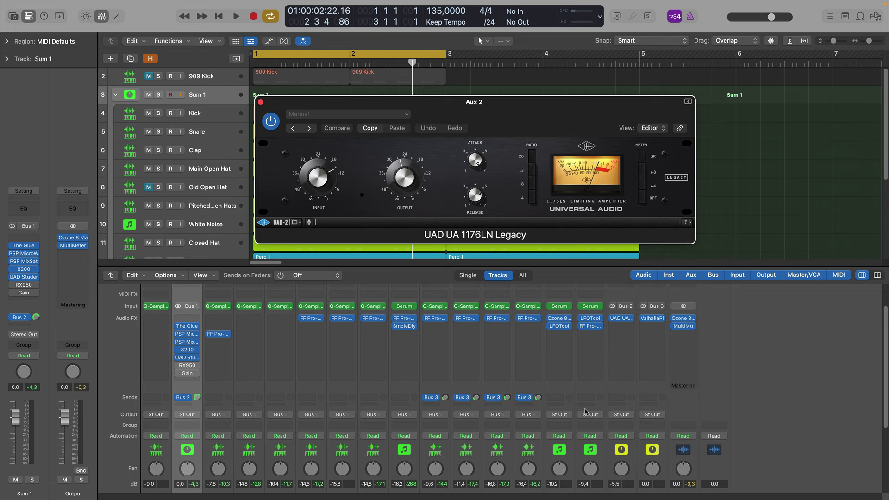
{"action": "scroll", "coordinate": [585, 411], "scroll_direction": "down", "scroll_amount": 5}
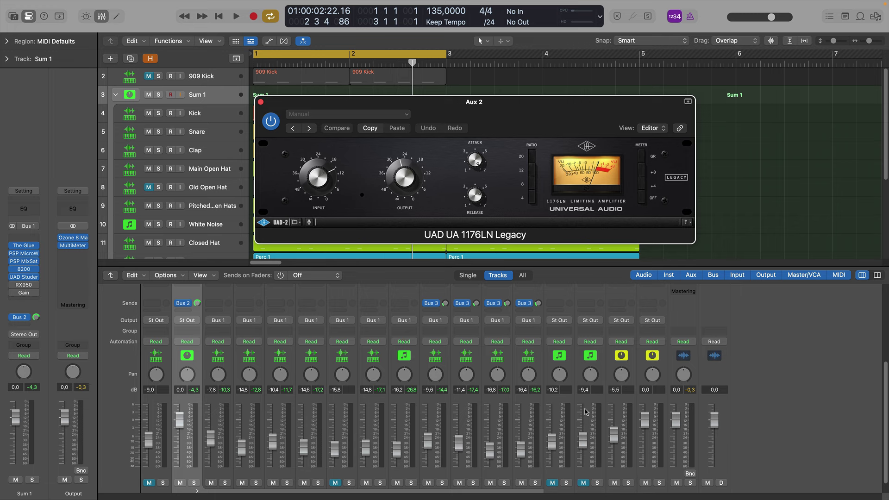
{"action": "scroll", "coordinate": [585, 413], "scroll_direction": "down", "scroll_amount": 2}
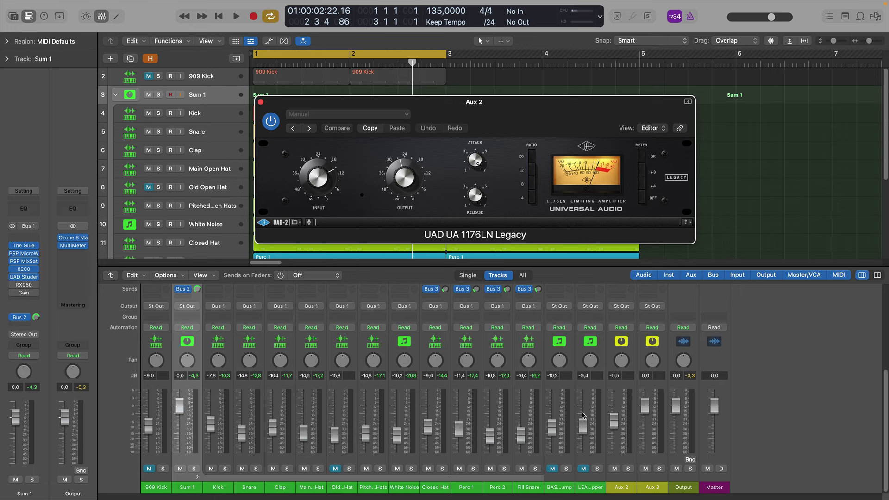
Solo Aux 2, play the beat, and A/B the 1176 by bypassing and re-enabling it
{"action": "left_click", "coordinate": [628, 469]}
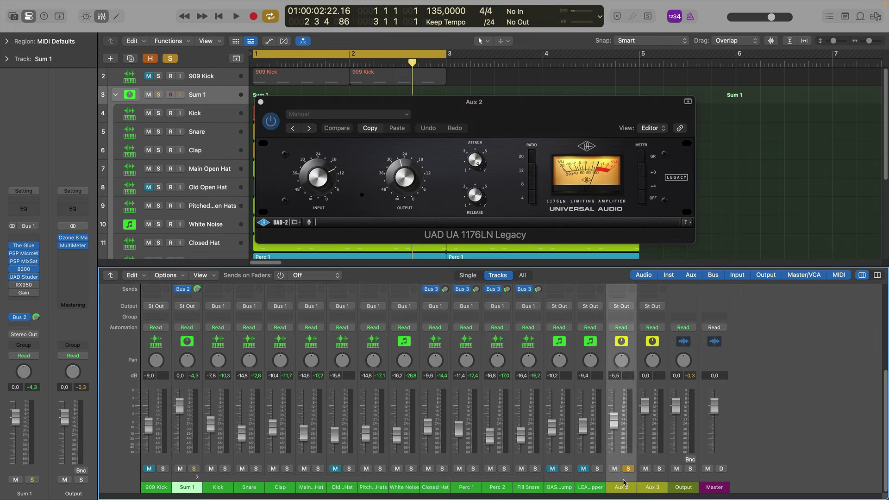
{"action": "key", "text": "space"}
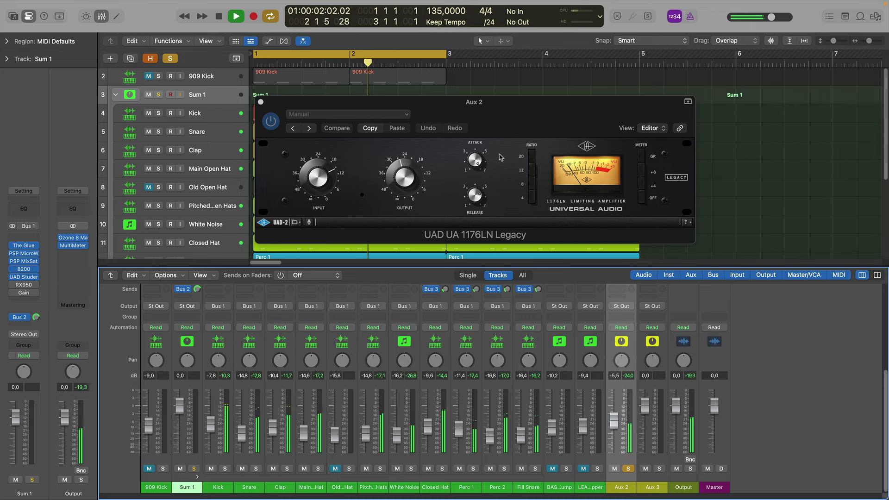
{"action": "left_click", "coordinate": [270, 122]}
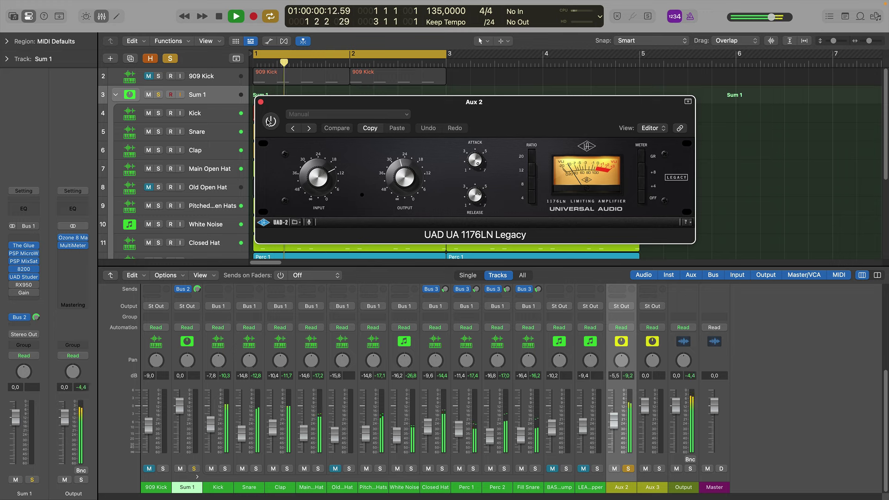
{"action": "left_click", "coordinate": [270, 122]}
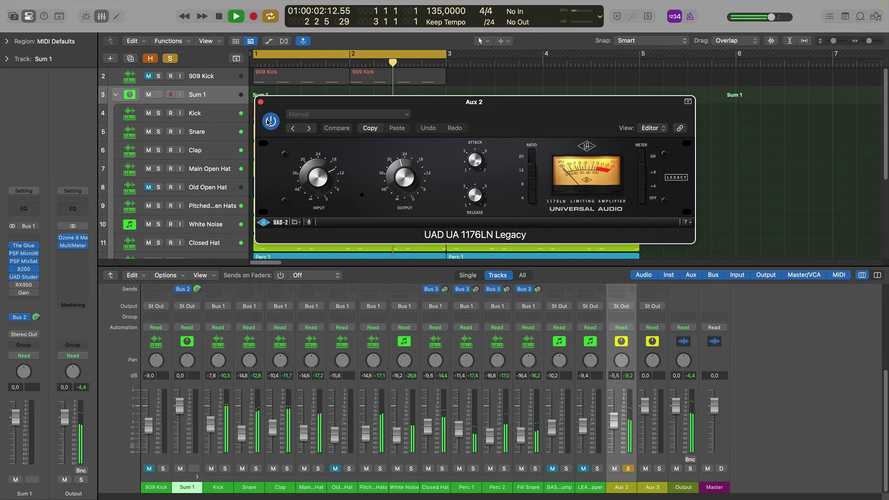
{"action": "key", "text": "s"}
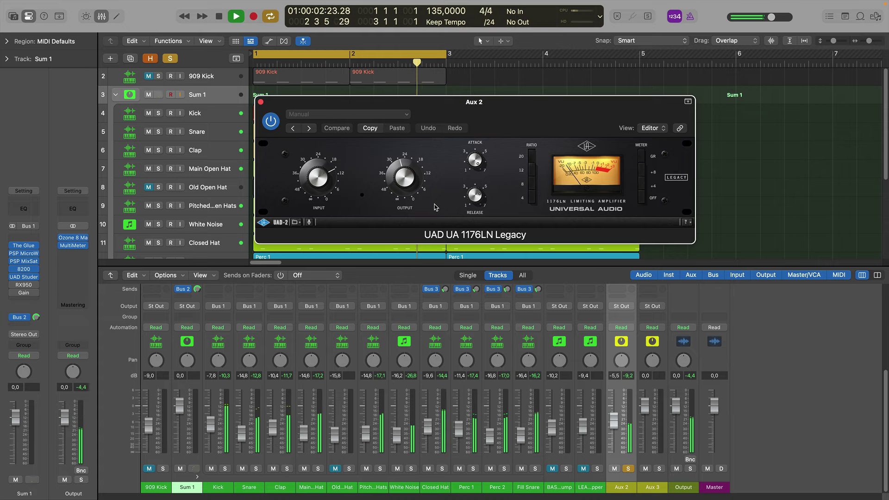
Unsolo Aux 2, then mute and unmute it to compare the parallel compression in the mix
{"action": "left_click", "coordinate": [628, 469]}
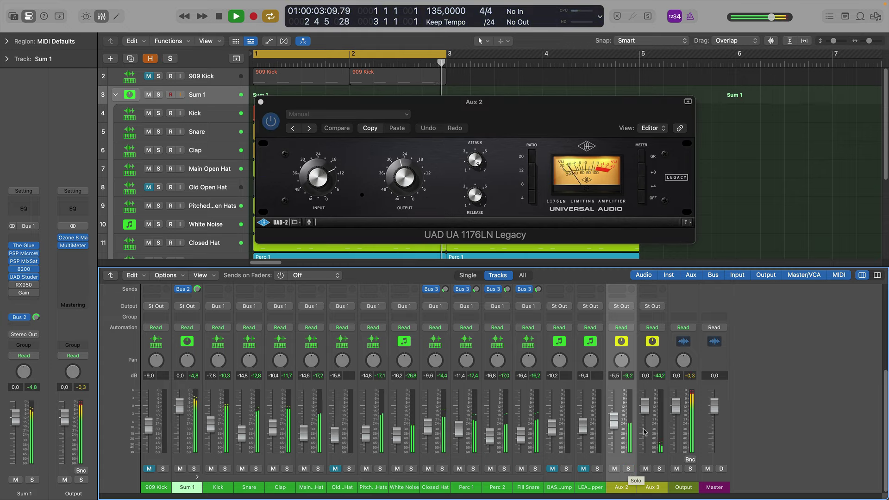
{"action": "scroll", "coordinate": [654, 402], "scroll_direction": "up", "scroll_amount": 5}
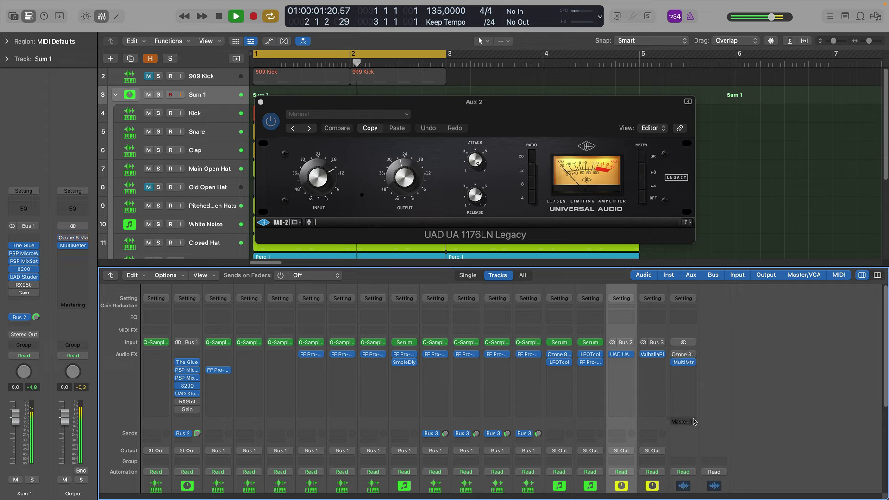
{"action": "scroll", "coordinate": [693, 425], "scroll_direction": "down", "scroll_amount": 4}
{"action": "scroll", "coordinate": [694, 425], "scroll_direction": "down", "scroll_amount": 3}
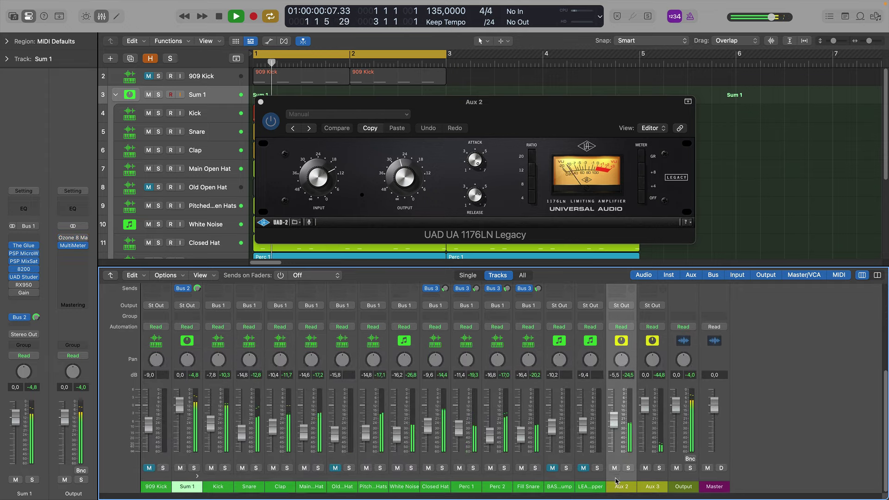
{"action": "left_click", "coordinate": [614, 469]}
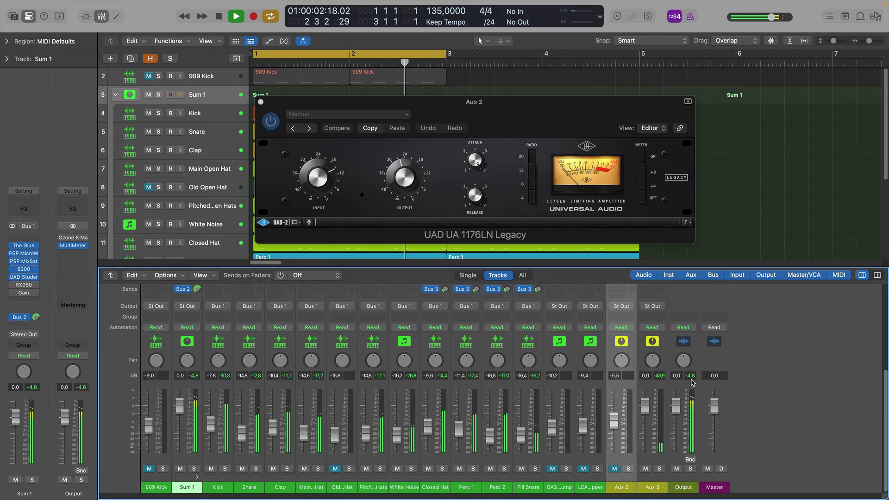
{"action": "left_click", "coordinate": [614, 469]}
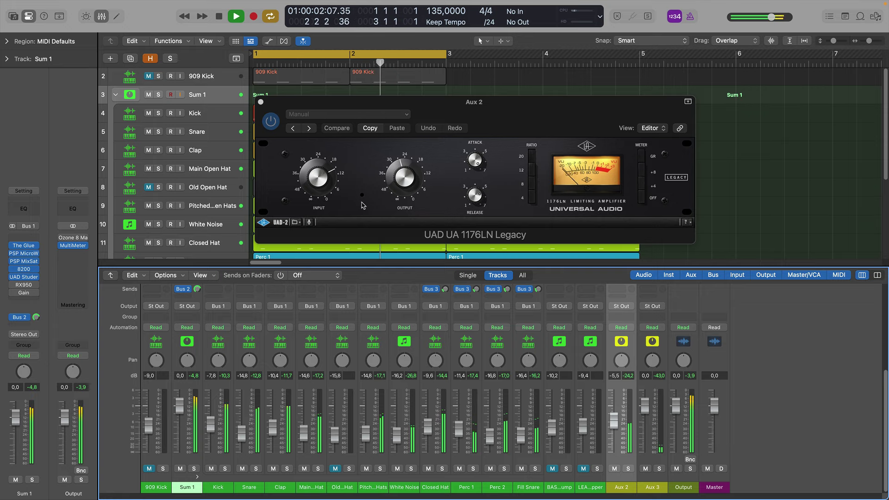
Close the 1176 window and mixer, then unmute the BASS - Hump and LEAD - Topper tracks
{"action": "left_click", "coordinate": [261, 102]}
{"action": "key", "text": "x"}
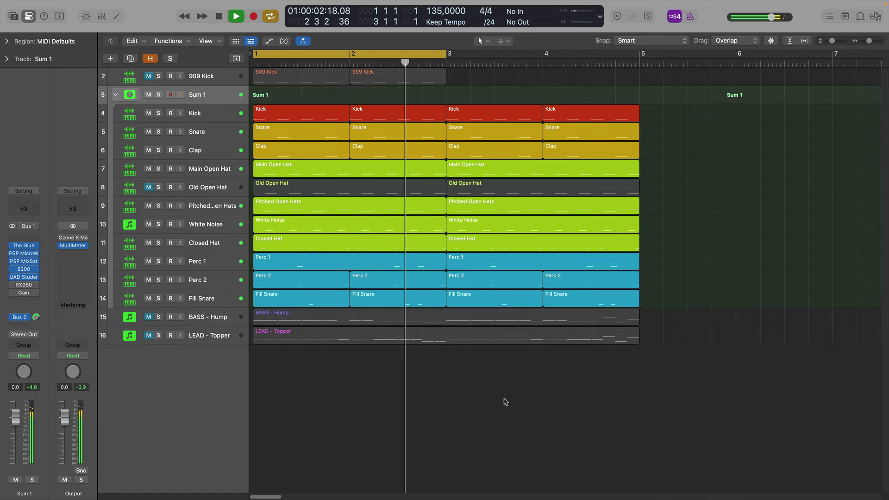
{"action": "left_click_drag", "start_coordinate": [531, 385], "coordinate": [394, 319]}
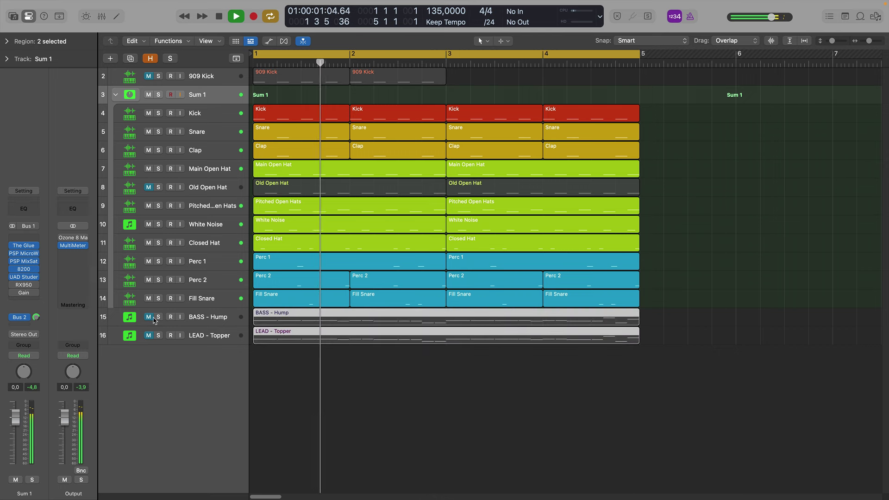
{"action": "left_click", "coordinate": [170, 325]}
{"action": "left_click", "coordinate": [203, 320]}
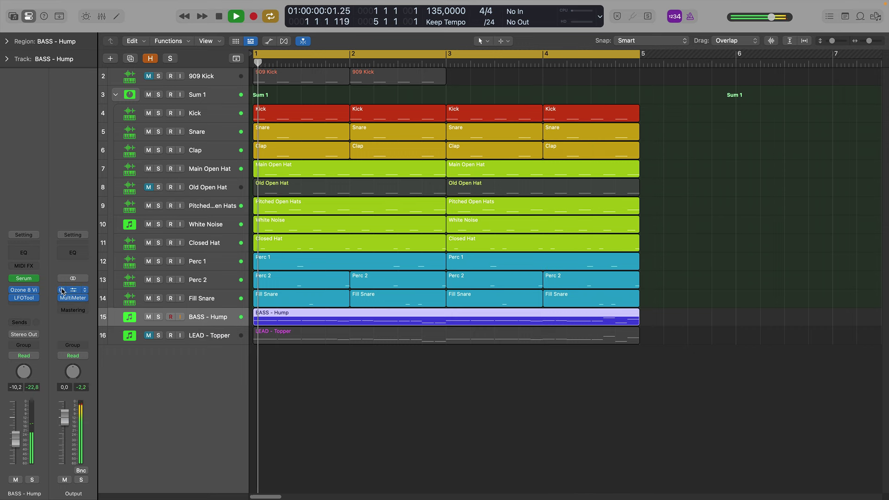
{"action": "left_click", "coordinate": [193, 332]}
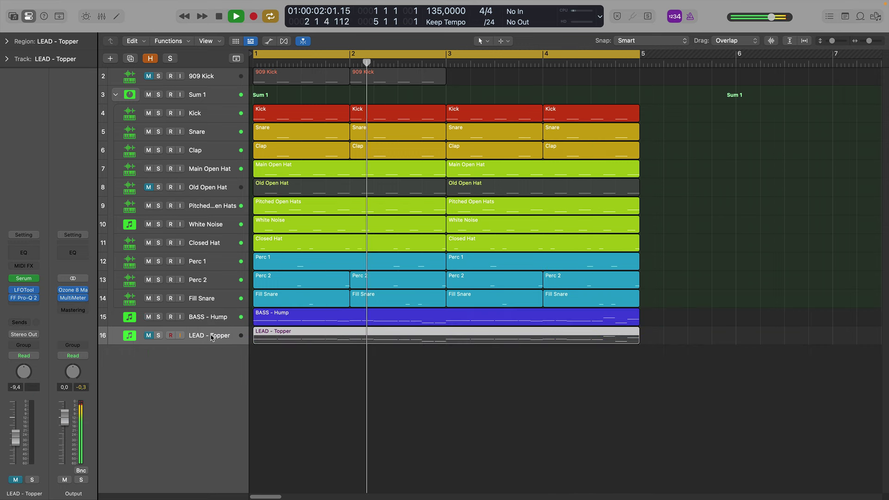
{"action": "left_click", "coordinate": [148, 336]}
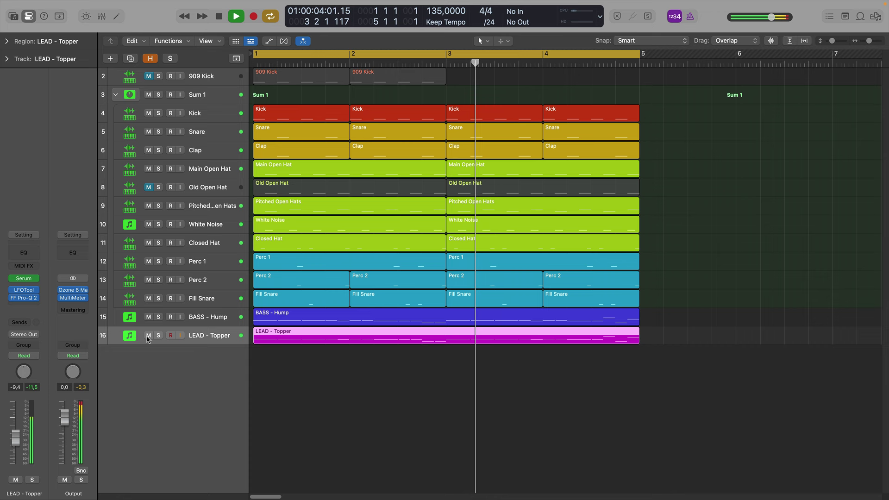